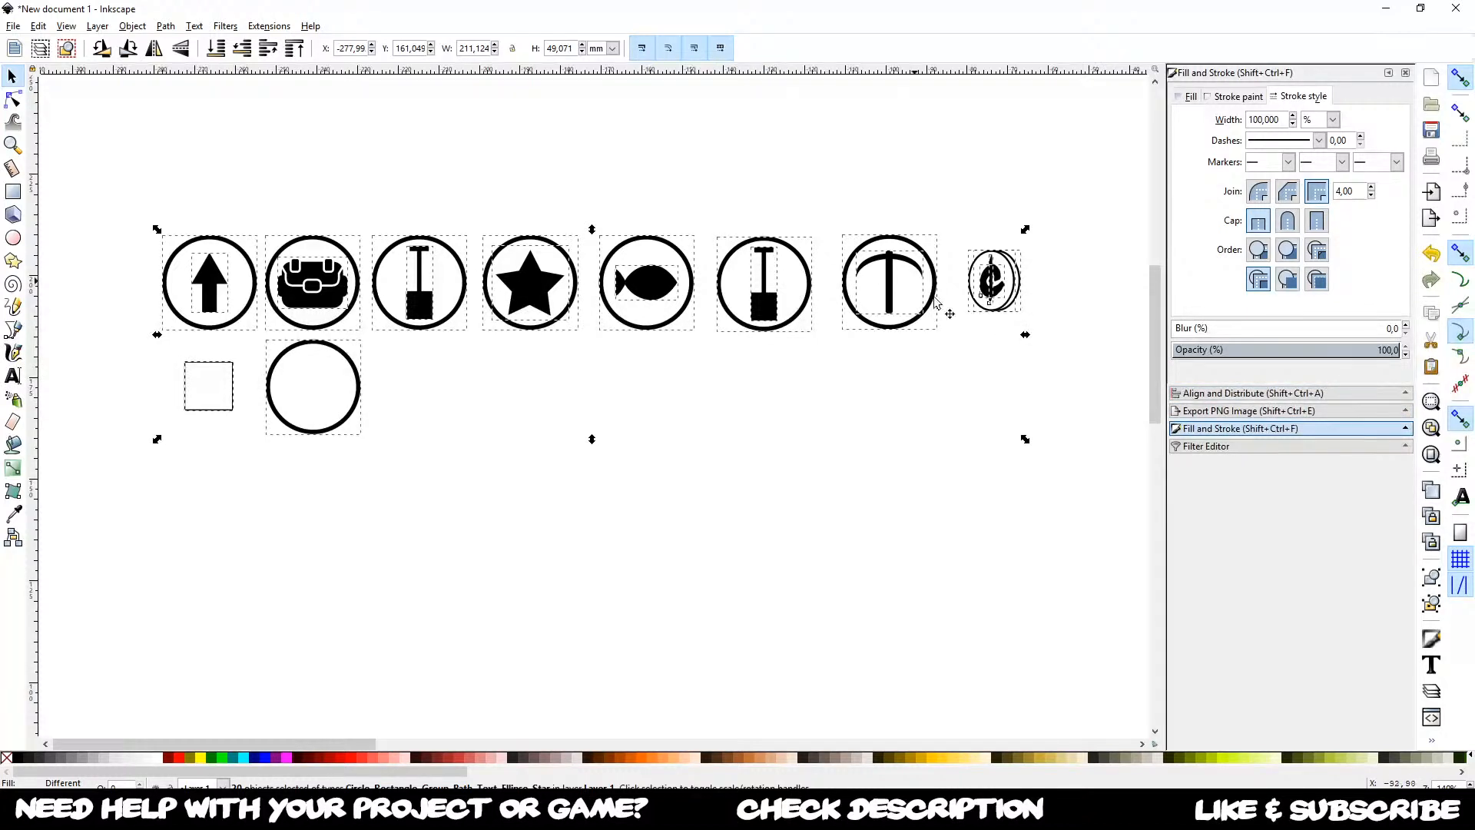
Step: Export the selected icons as UI.png into the Assets folder of the Archeologist Digger project
{"action": "left_click", "coordinate": [1232, 412]}
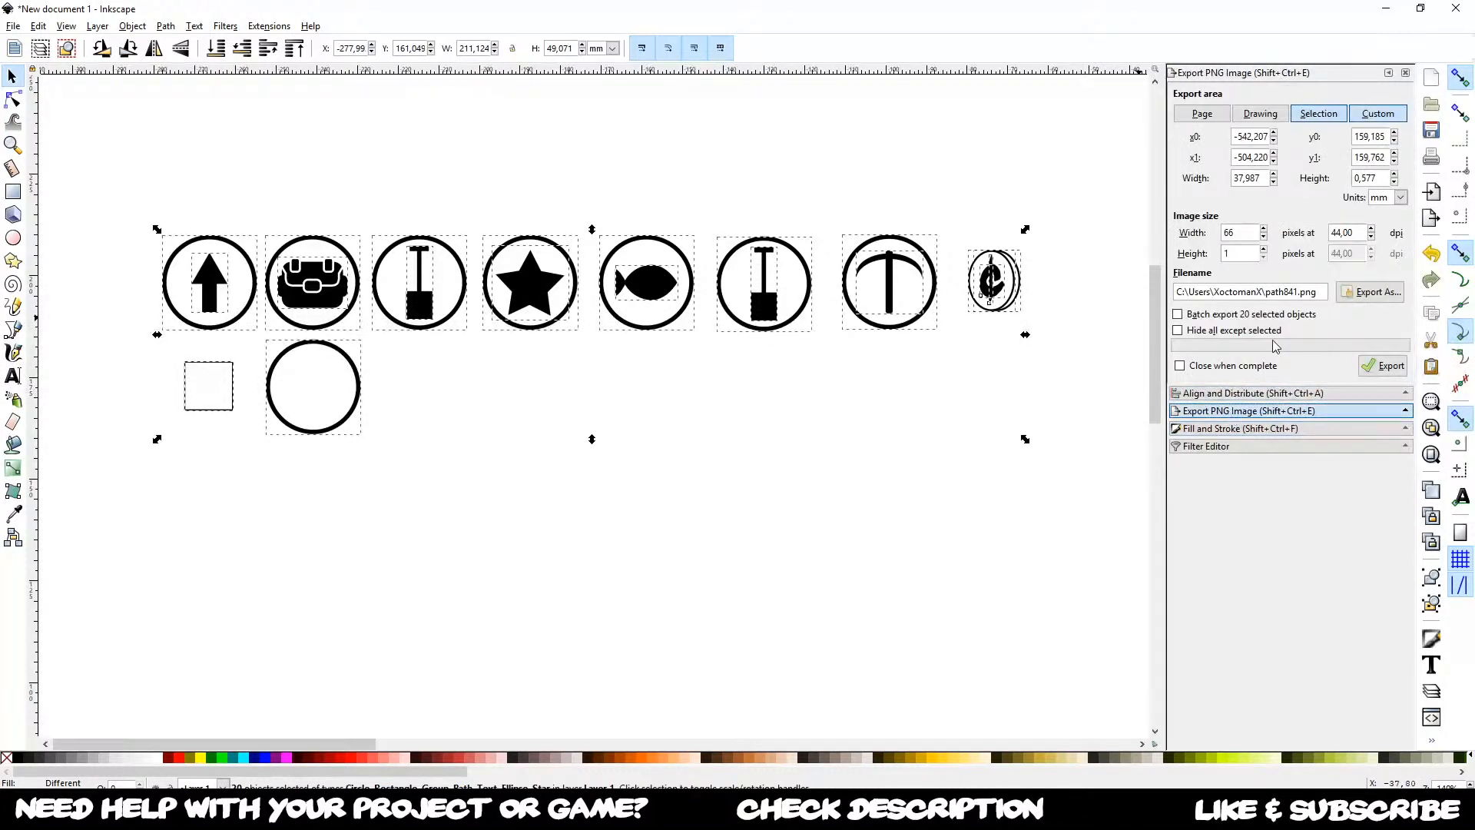
{"action": "left_click", "coordinate": [1379, 296]}
{"action": "left_click_drag", "start_coordinate": [544, 43], "coordinate": [411, 58]}
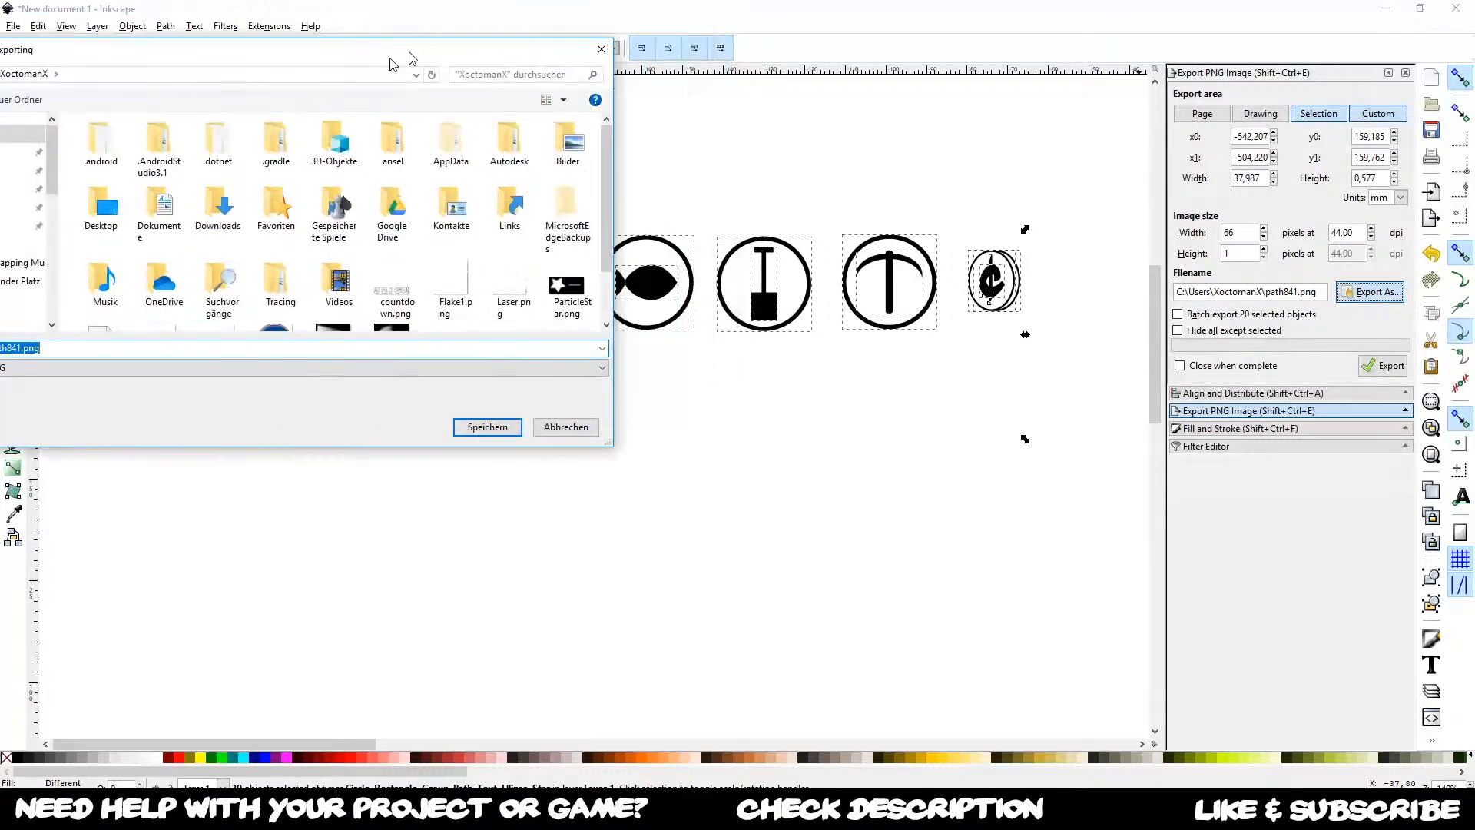
{"action": "key", "text": "Return"}
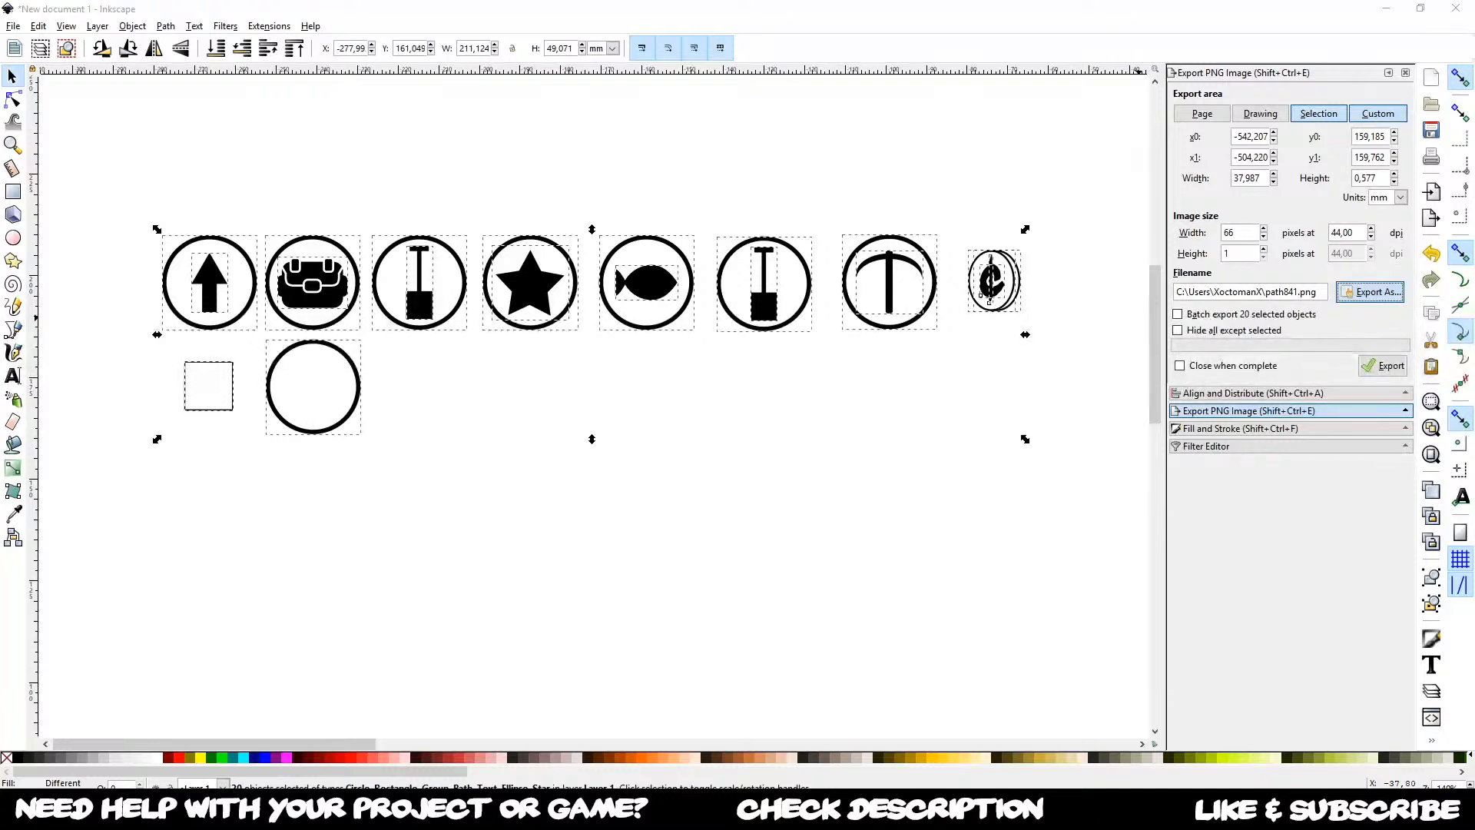
{"action": "key", "text": "Return"}
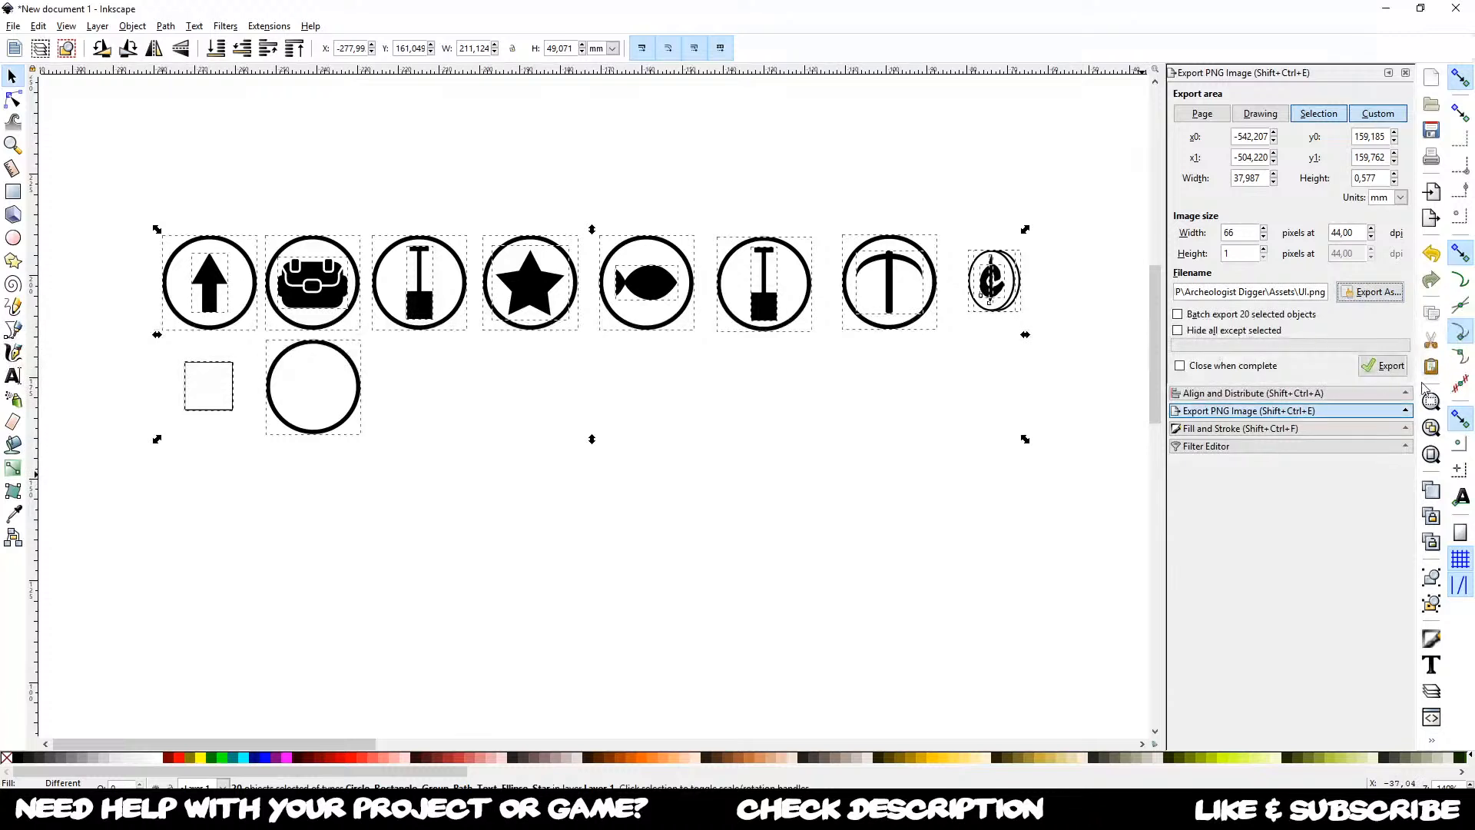
{"action": "left_click", "coordinate": [1387, 367]}
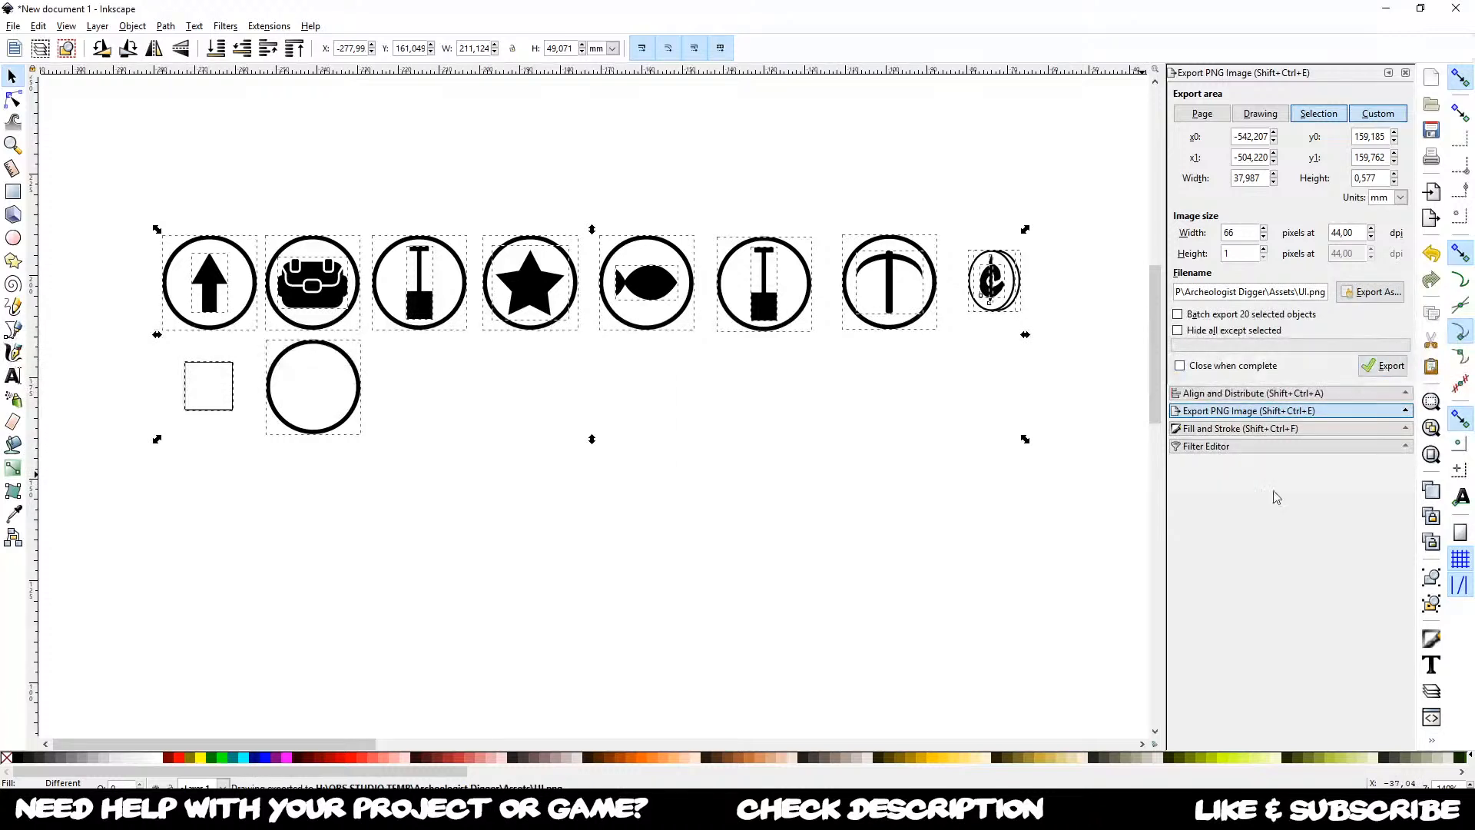
Step: Switch to Unity and inspect the imported UI texture and the sprite nested under it
{"action": "left_click", "coordinate": [1064, 811]}
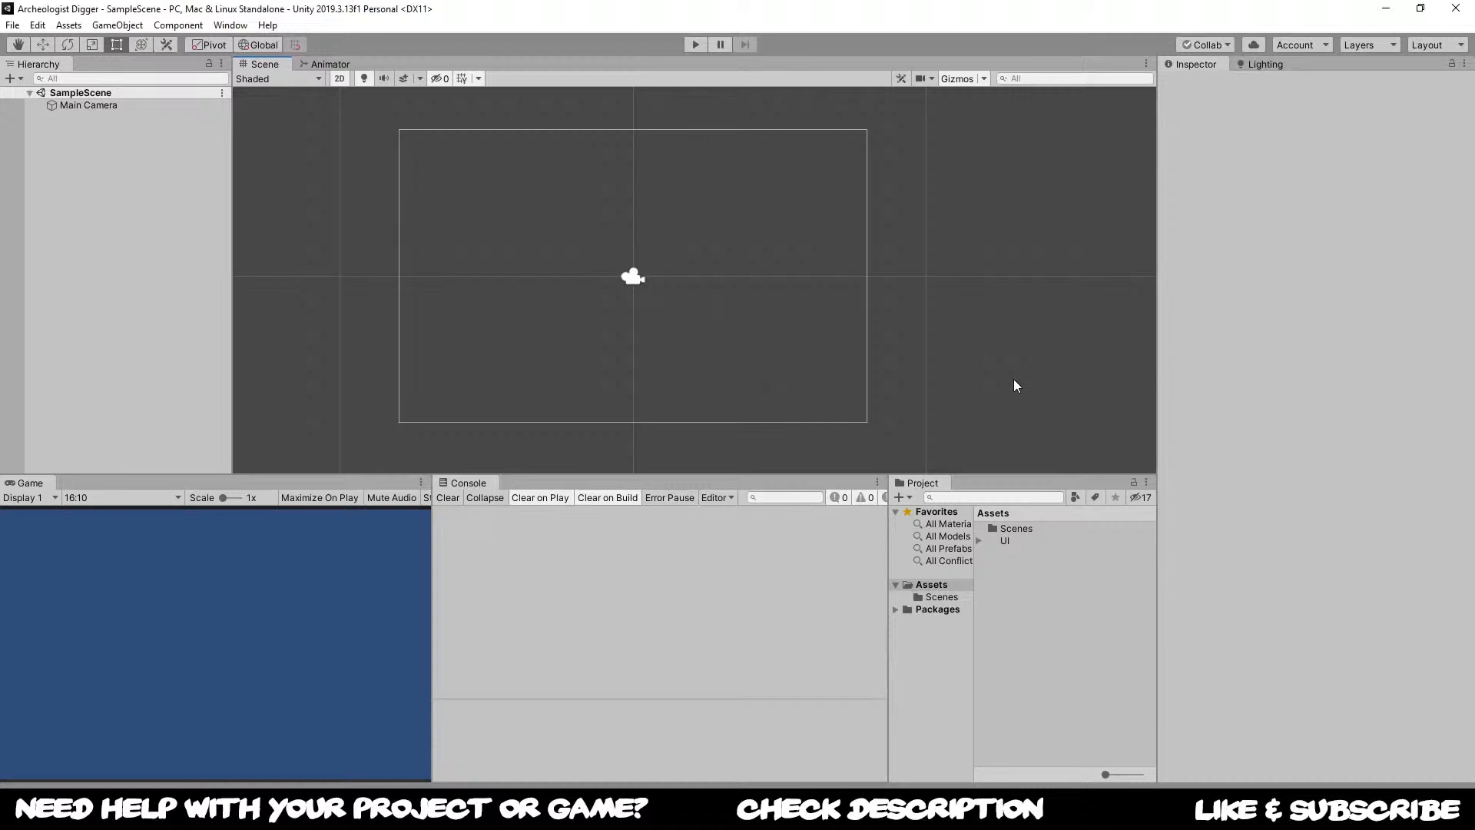
{"action": "left_click", "coordinate": [1009, 541]}
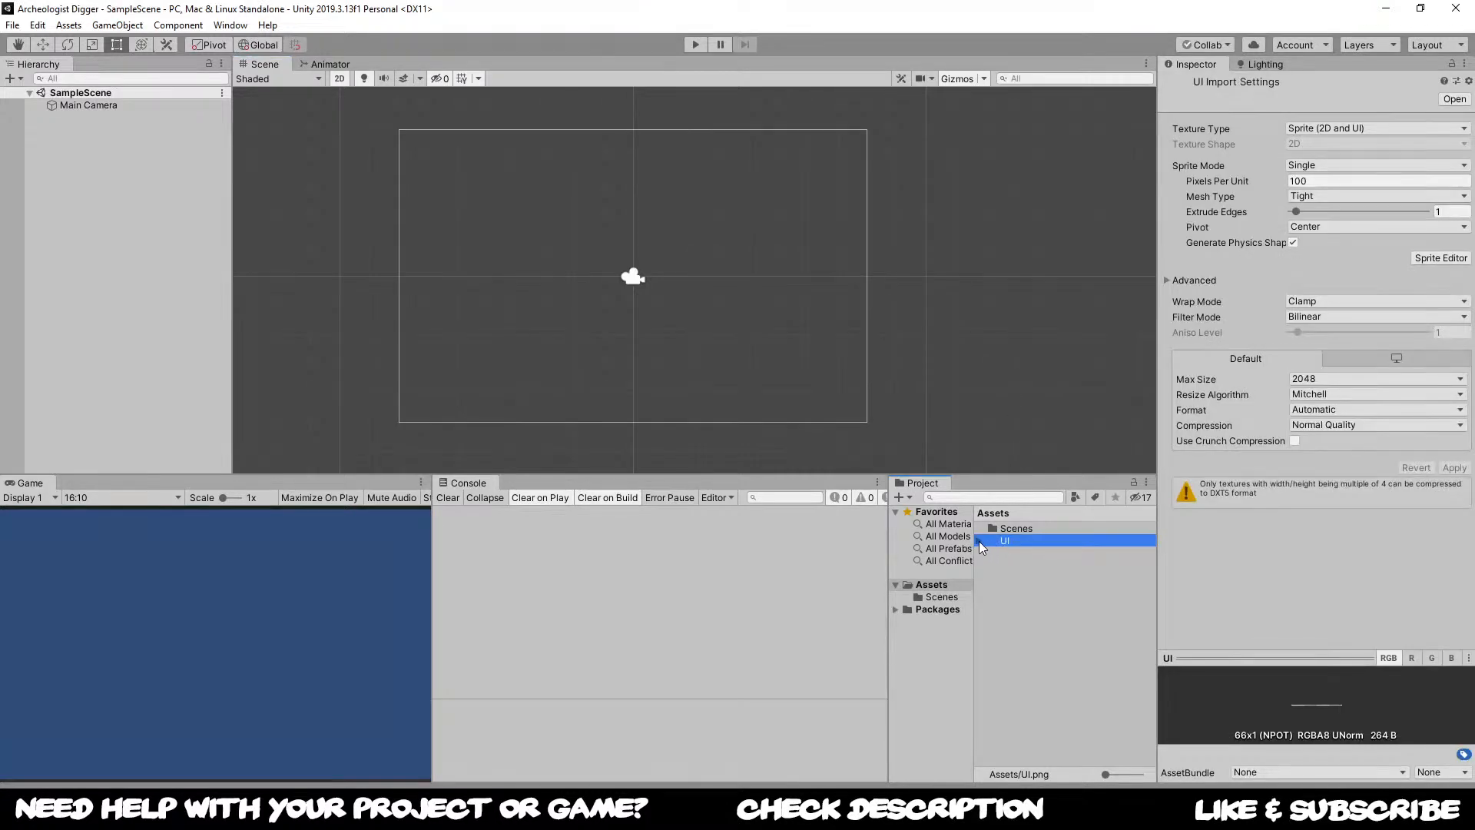
{"action": "left_click", "coordinate": [981, 541]}
{"action": "left_click", "coordinate": [1015, 552]}
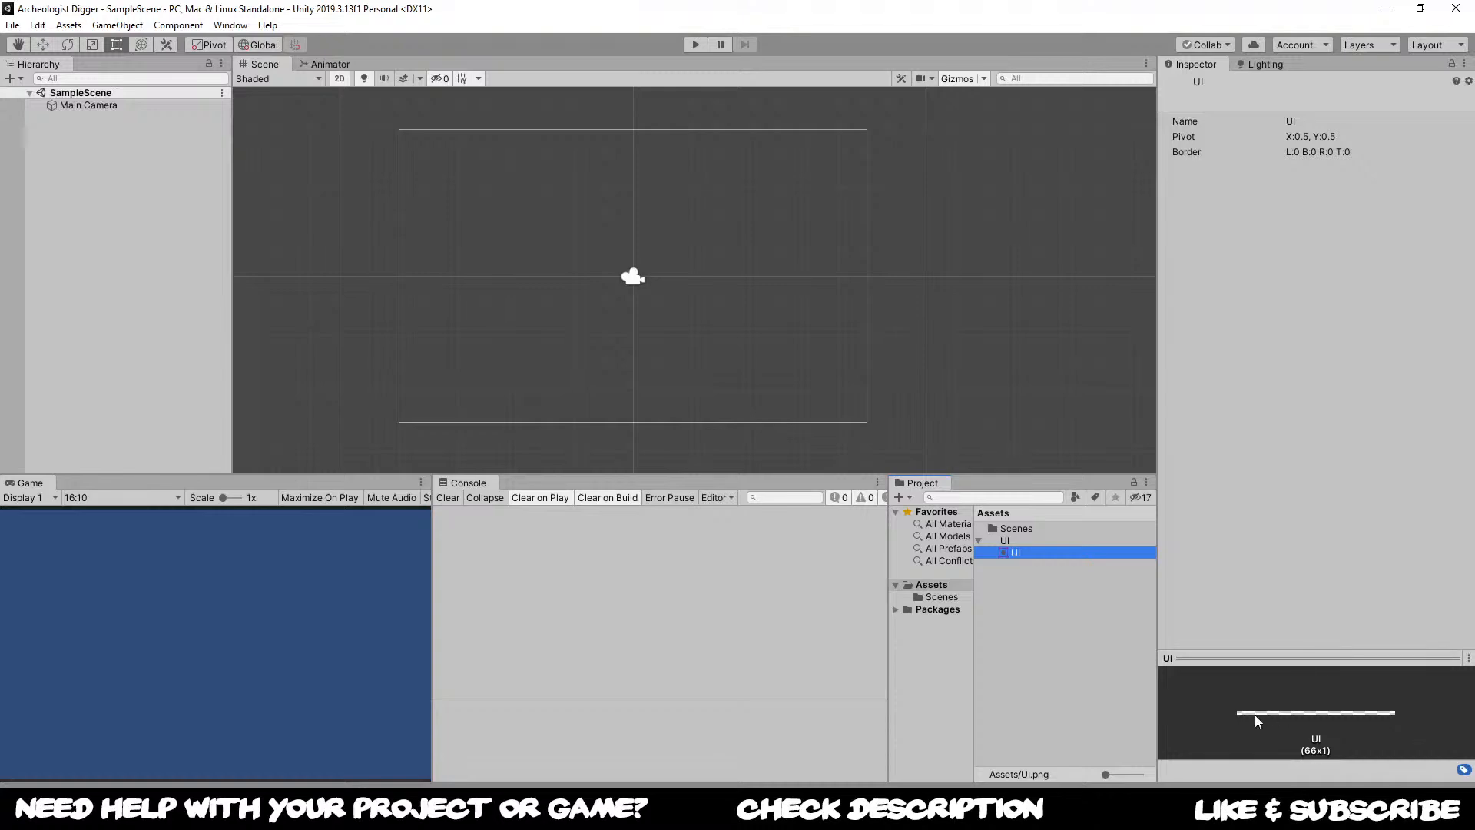
{"action": "left_click", "coordinate": [1112, 670]}
{"action": "left_click", "coordinate": [1042, 552]}
{"action": "left_click", "coordinate": [1030, 541]}
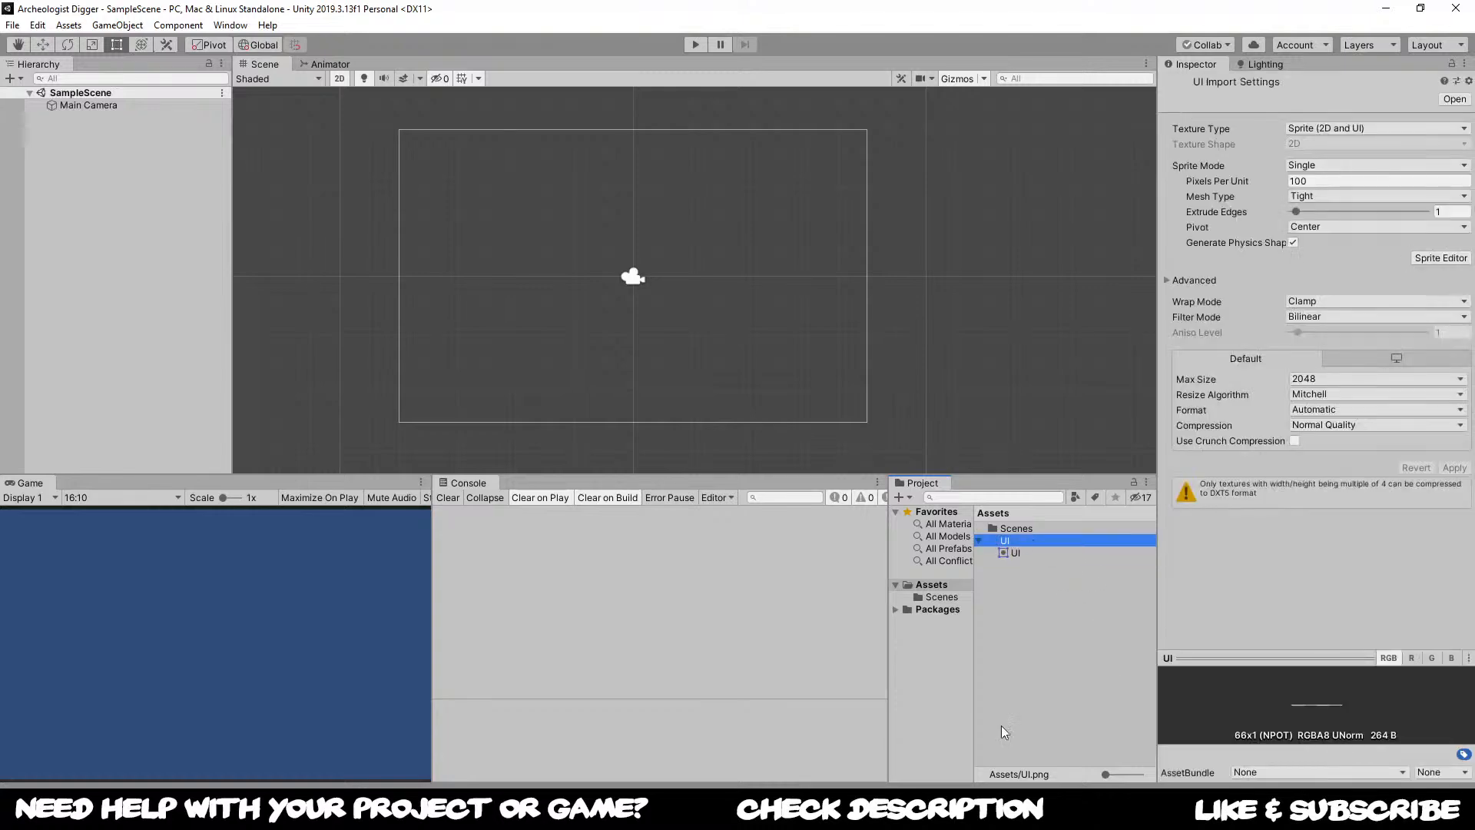
Step: Return to Inkscape and set the PNG export height to 255 pixels
{"action": "key", "text": "alt+Tab"}
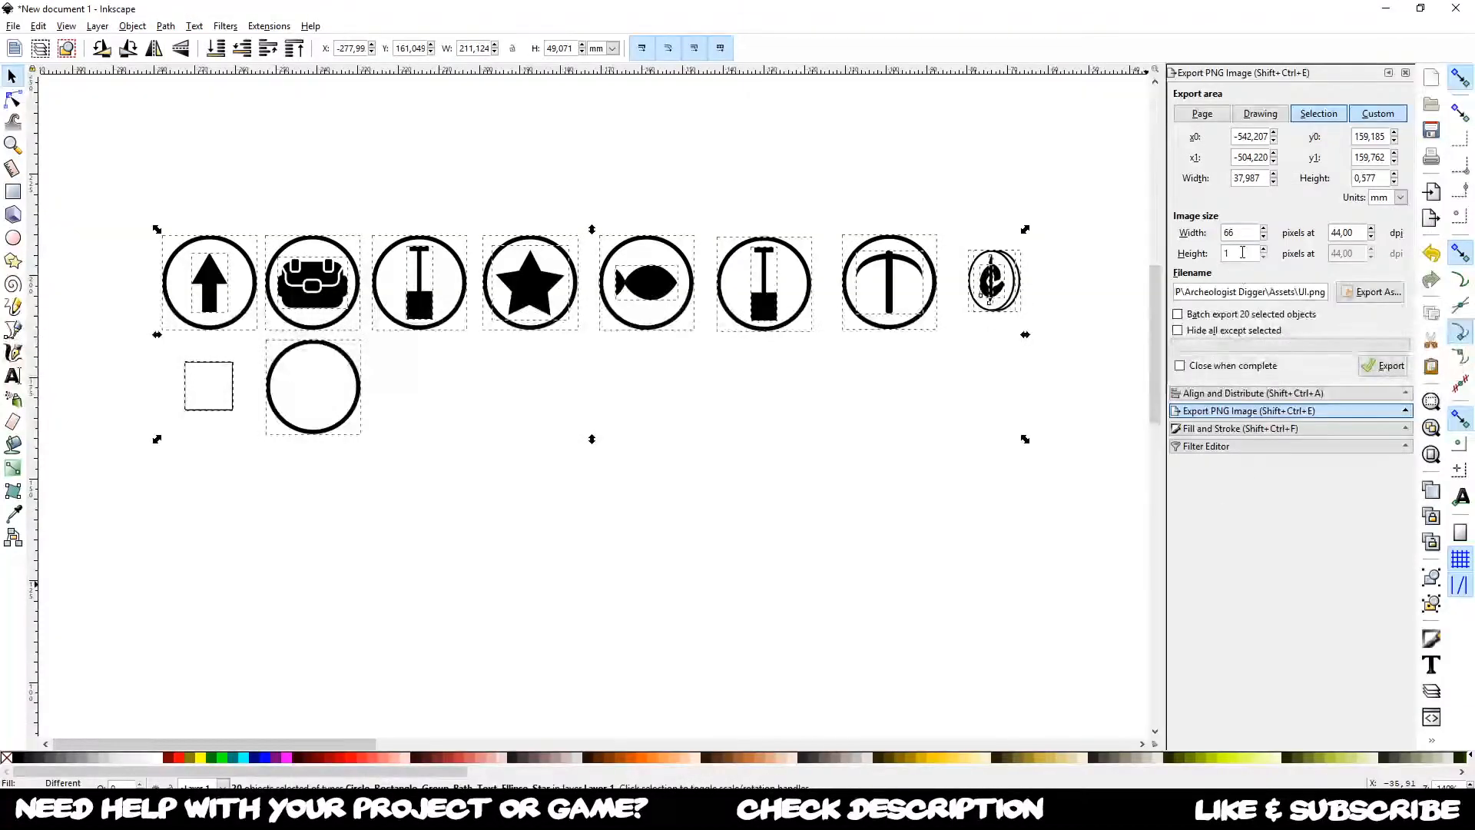
{"action": "left_click_drag", "start_coordinate": [1245, 237], "coordinate": [1220, 246]}
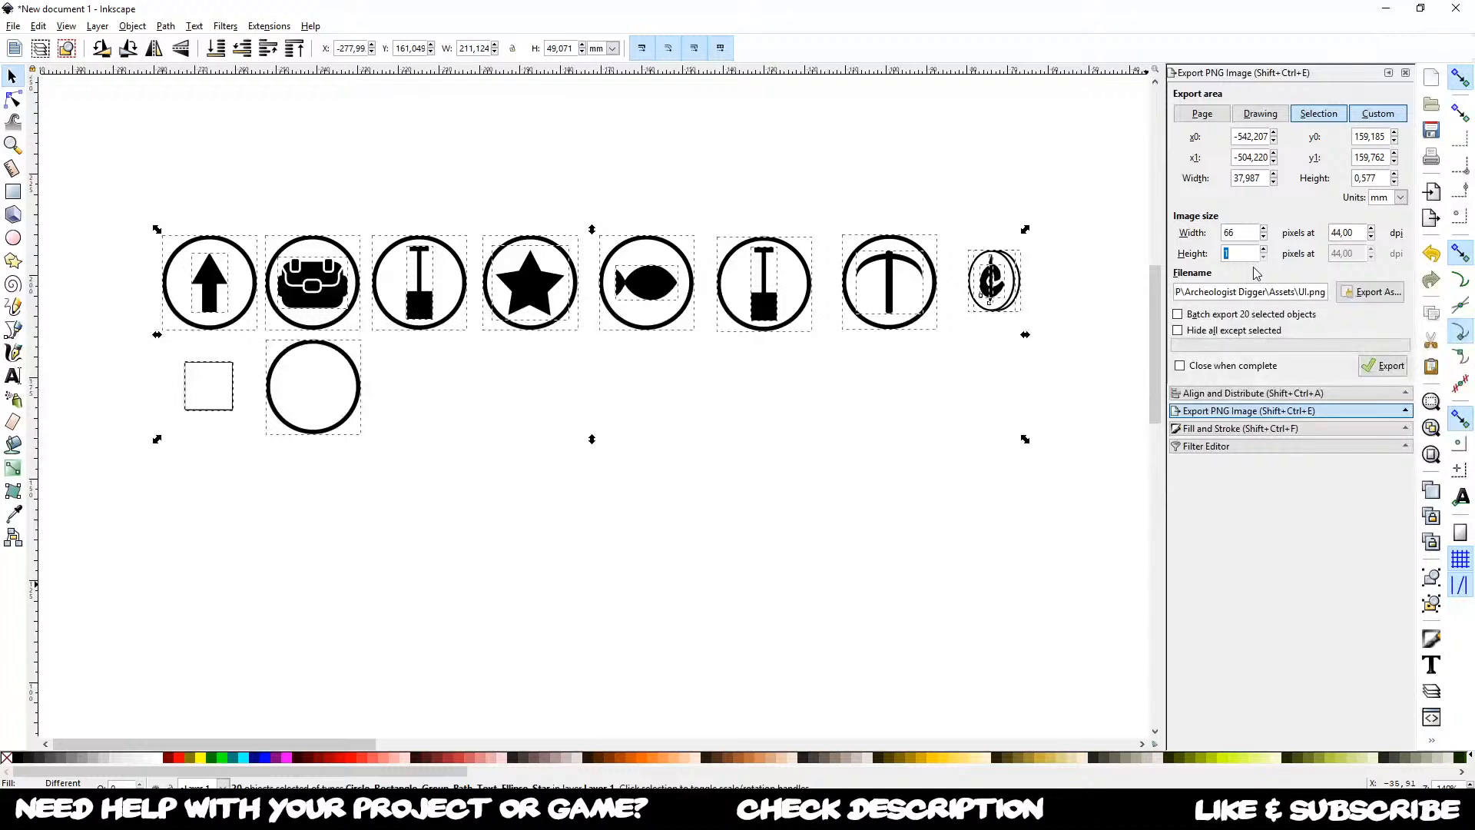
{"action": "type", "text": "55"}
{"action": "left_click", "coordinate": [755, 366]}
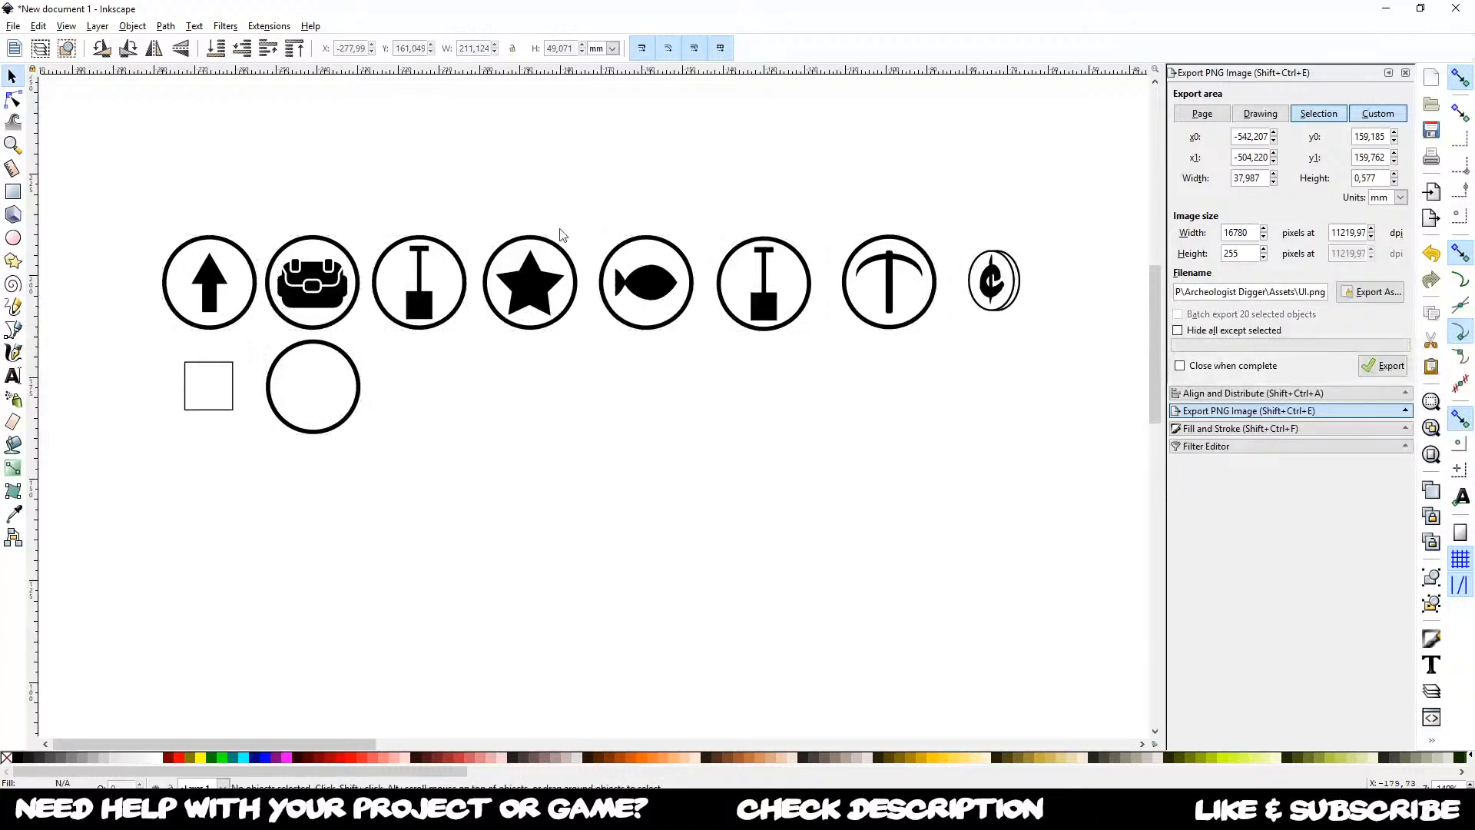
Step: Reselect all the icons on the canvas and set the export area to the selection
{"action": "left_click_drag", "start_coordinate": [580, 173], "coordinate": [1113, 403]}
{"action": "left_click", "coordinate": [290, 214]}
{"action": "left_click_drag", "start_coordinate": [127, 161], "coordinate": [1072, 501]}
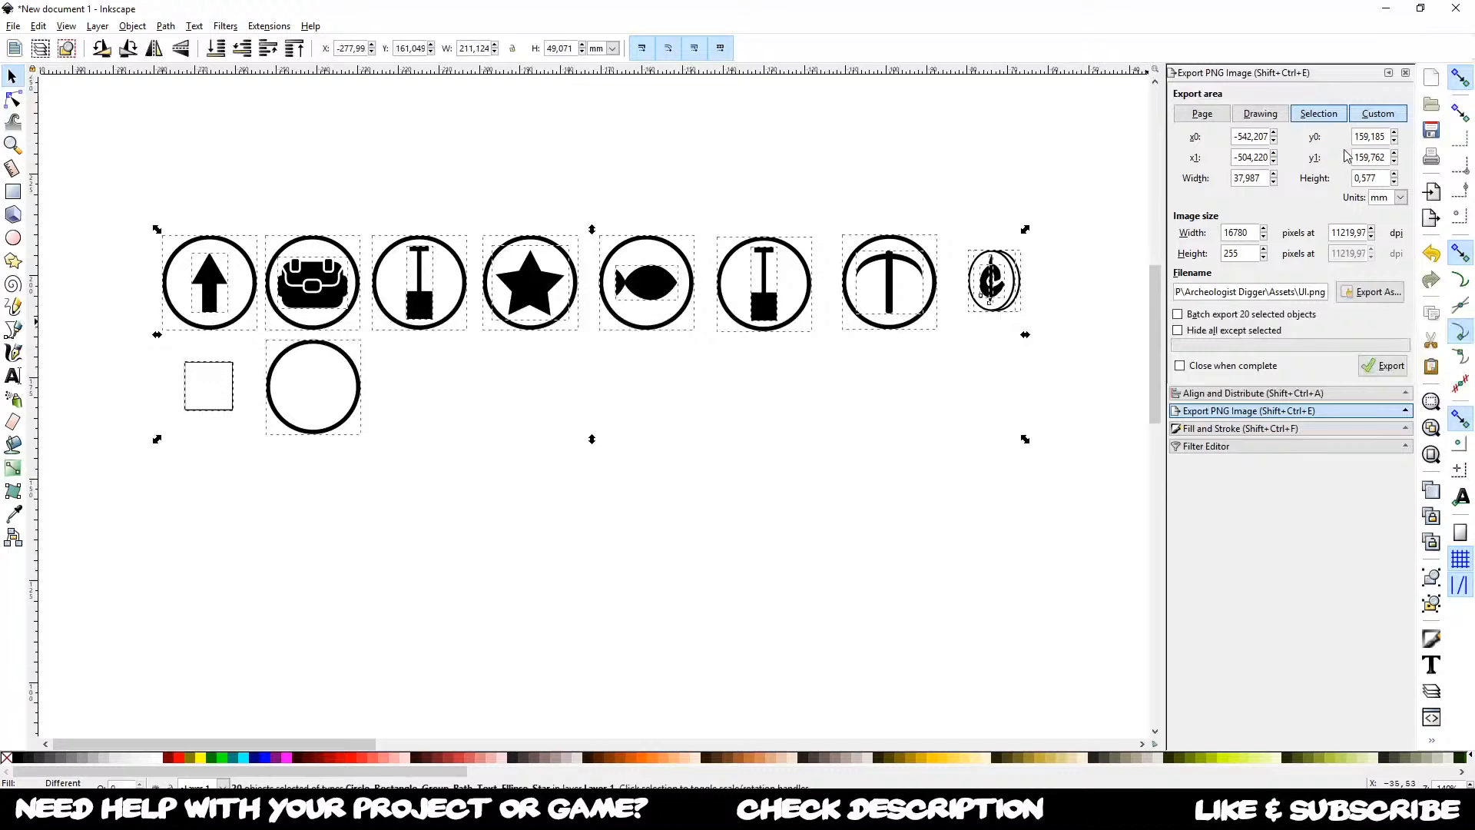
{"action": "left_click", "coordinate": [1320, 117]}
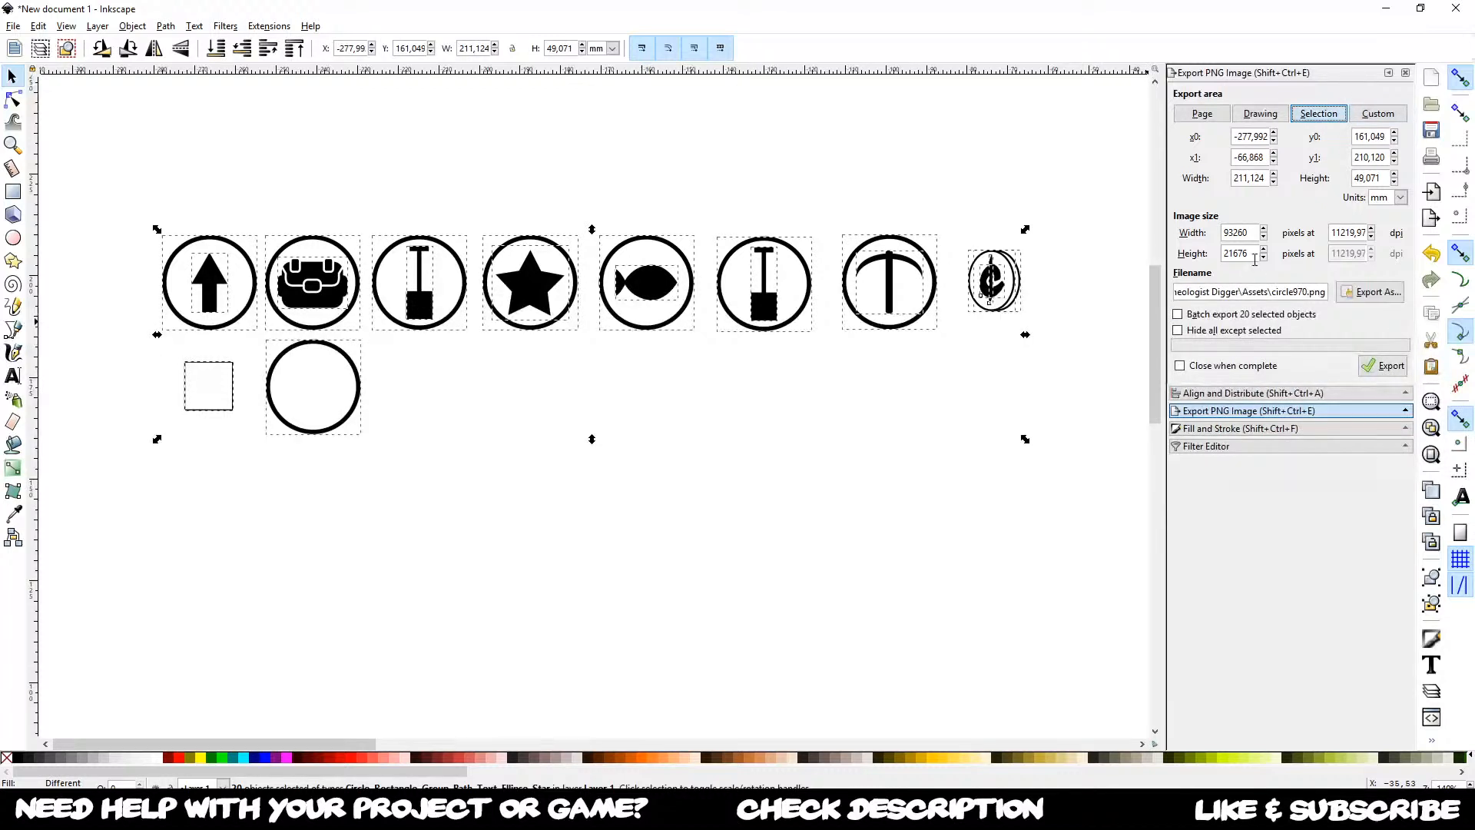
Step: Set the export image height to 255 pixels for the selected icons
{"action": "left_click_drag", "start_coordinate": [1254, 254], "coordinate": [1191, 267]}
{"action": "type", "text": "2"}
{"action": "type", "text": "500"}
{"action": "key", "text": "Return"}
{"action": "key", "text": "BackSpace"}
{"action": "key", "text": "BackSpace"}
{"action": "type", "text": "5"}
{"action": "key", "text": "Return"}
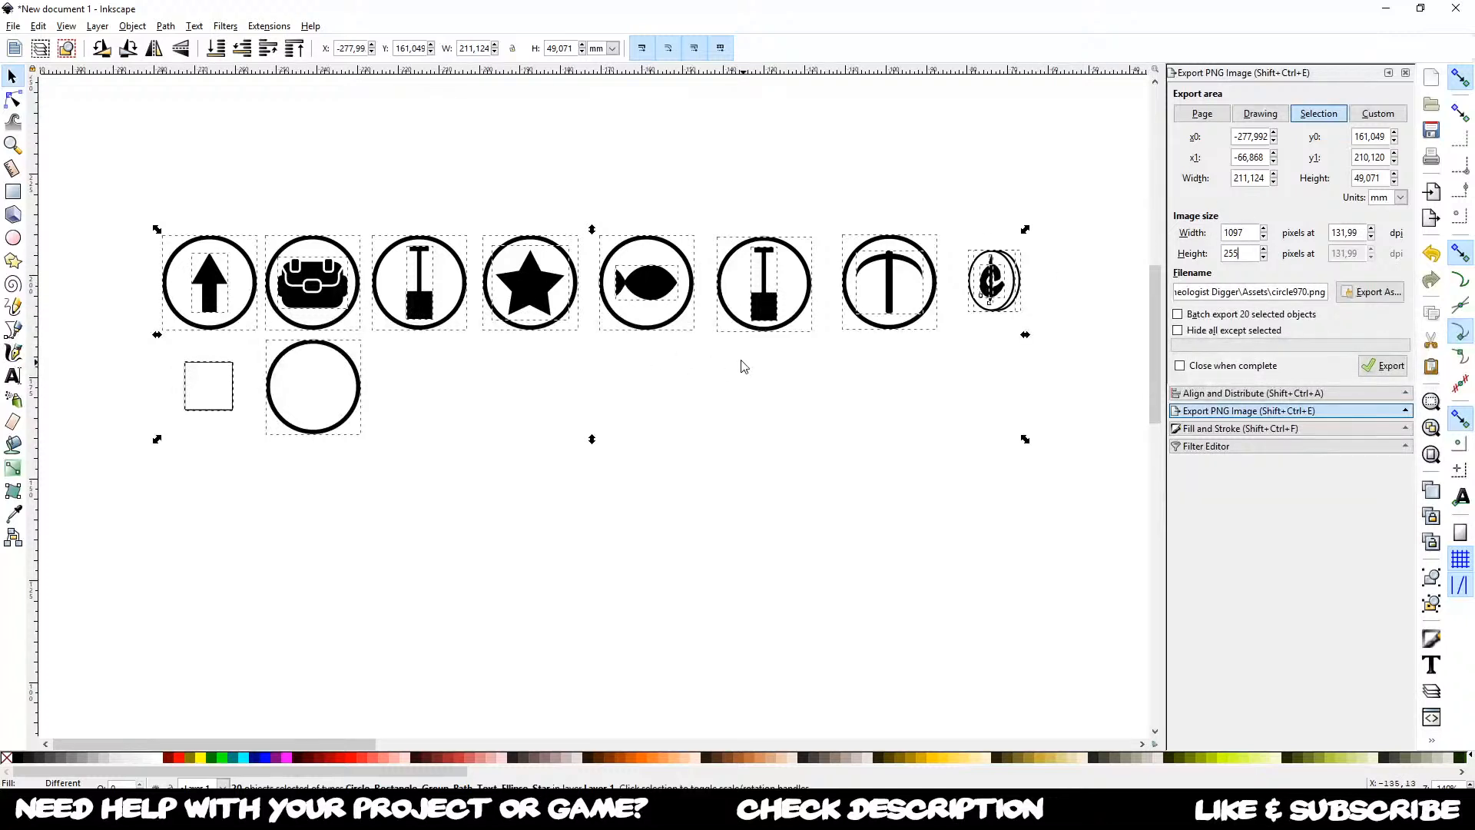
Step: Export the selection as UI.png in the project's Assets folder, replacing the earlier image
{"action": "left_click", "coordinate": [1377, 296]}
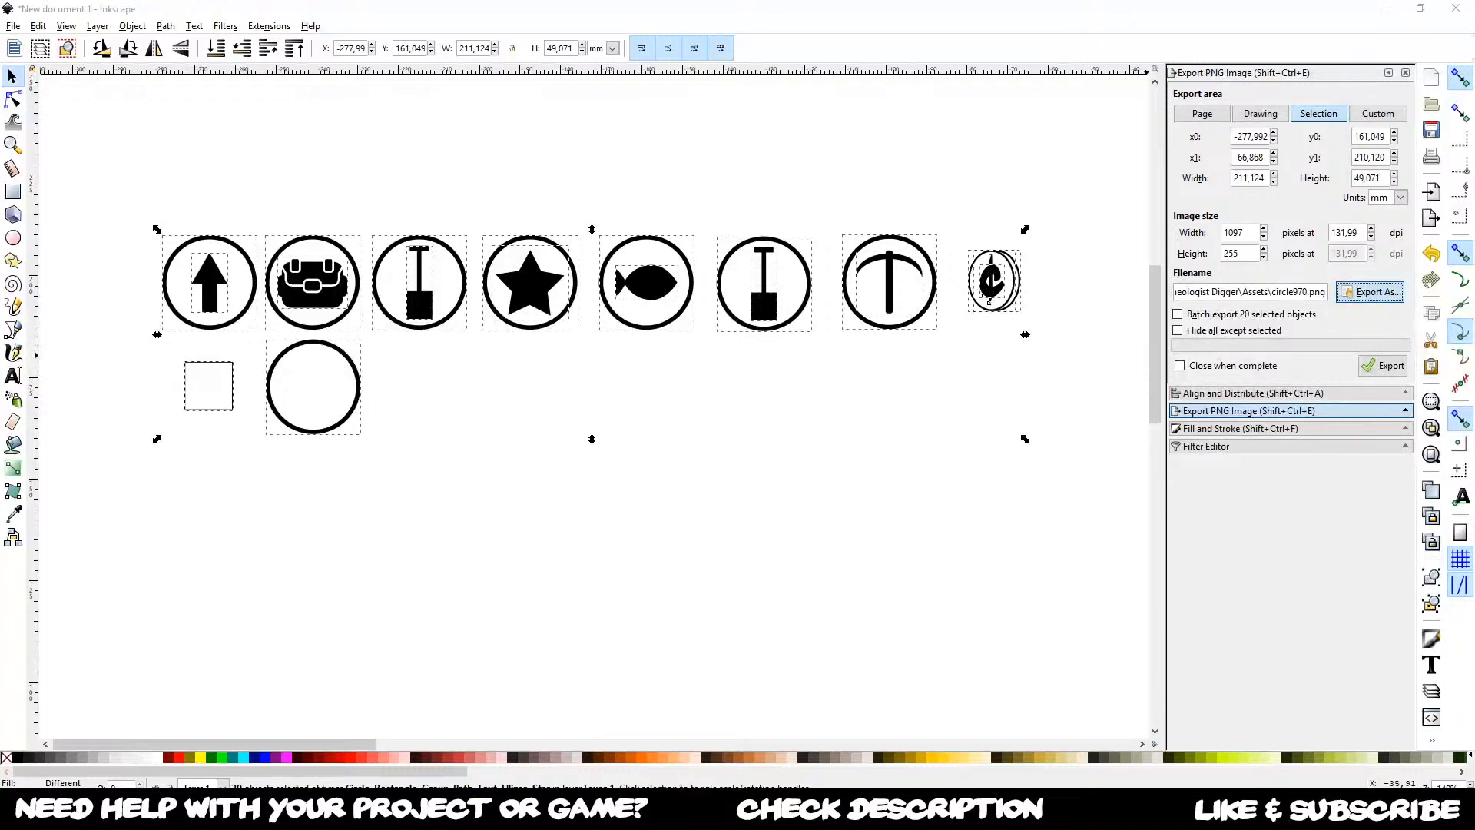
{"action": "type", "text": "UI"}
{"action": "key", "text": "Return"}
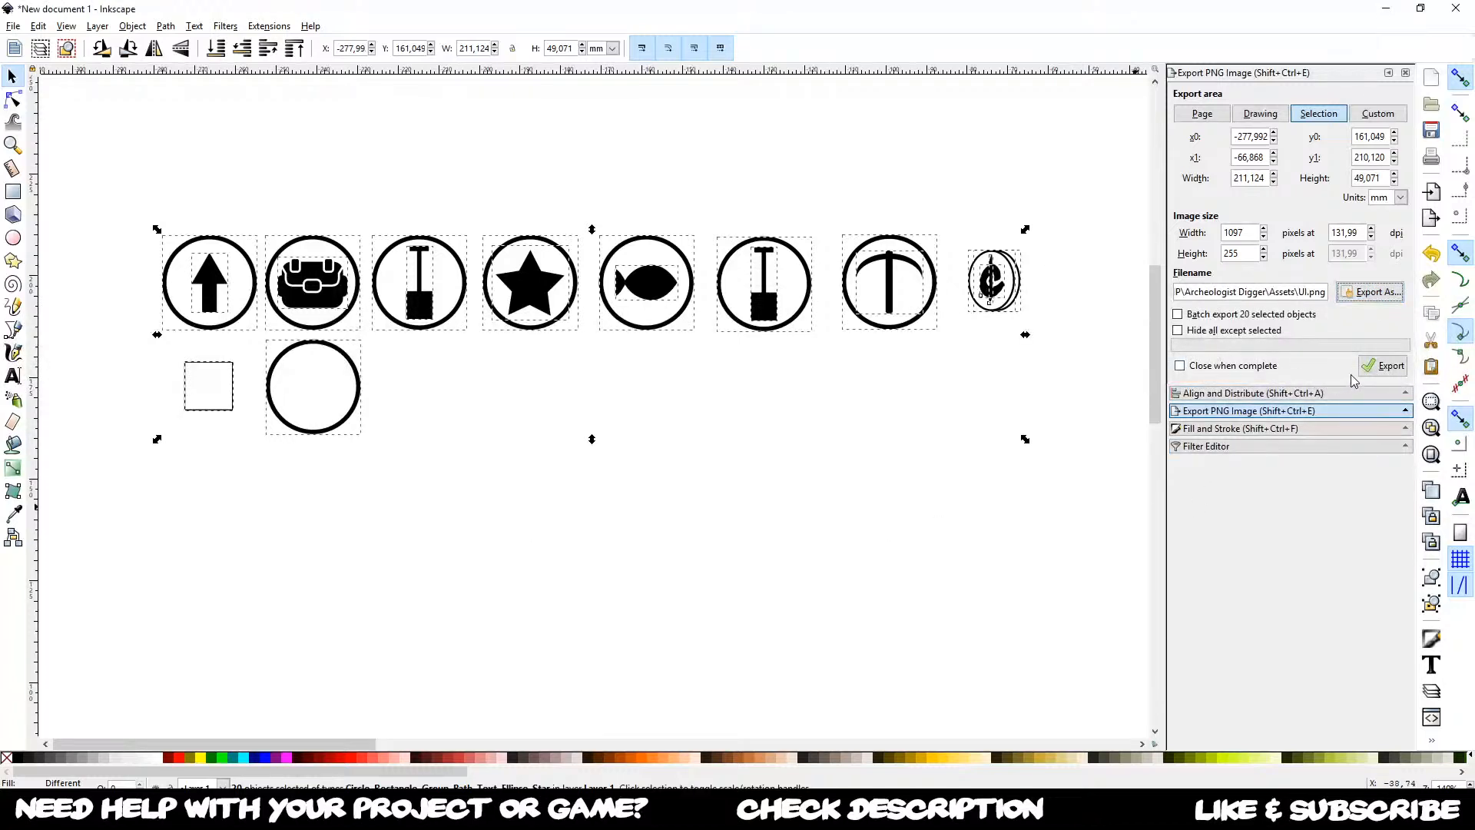
{"action": "left_click", "coordinate": [1379, 367]}
{"action": "left_click", "coordinate": [849, 467]}
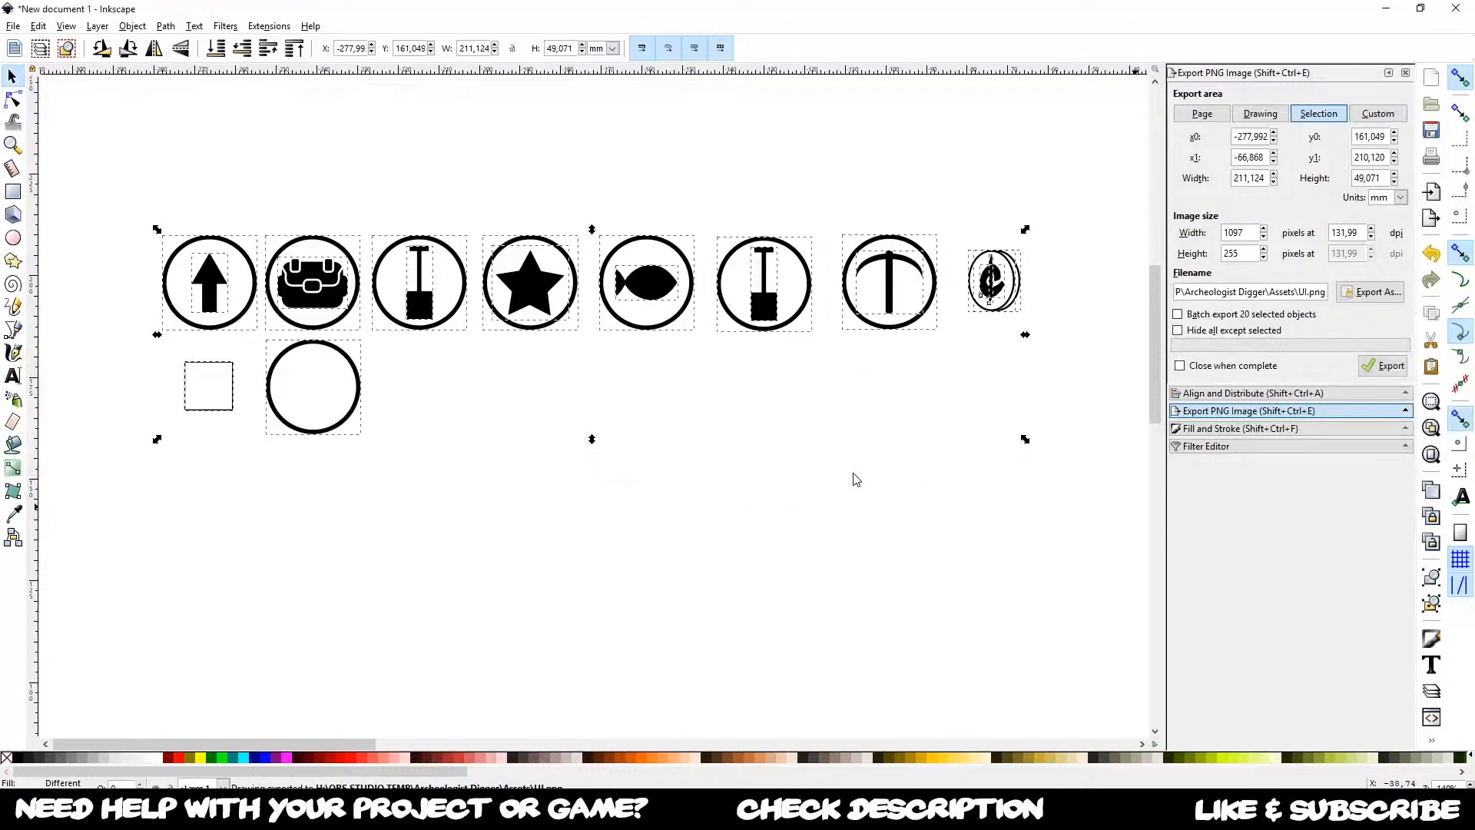
Step: Switch to Unity and check the re-exported UI texture and its sprite
{"action": "key", "text": "alt+Tab"}
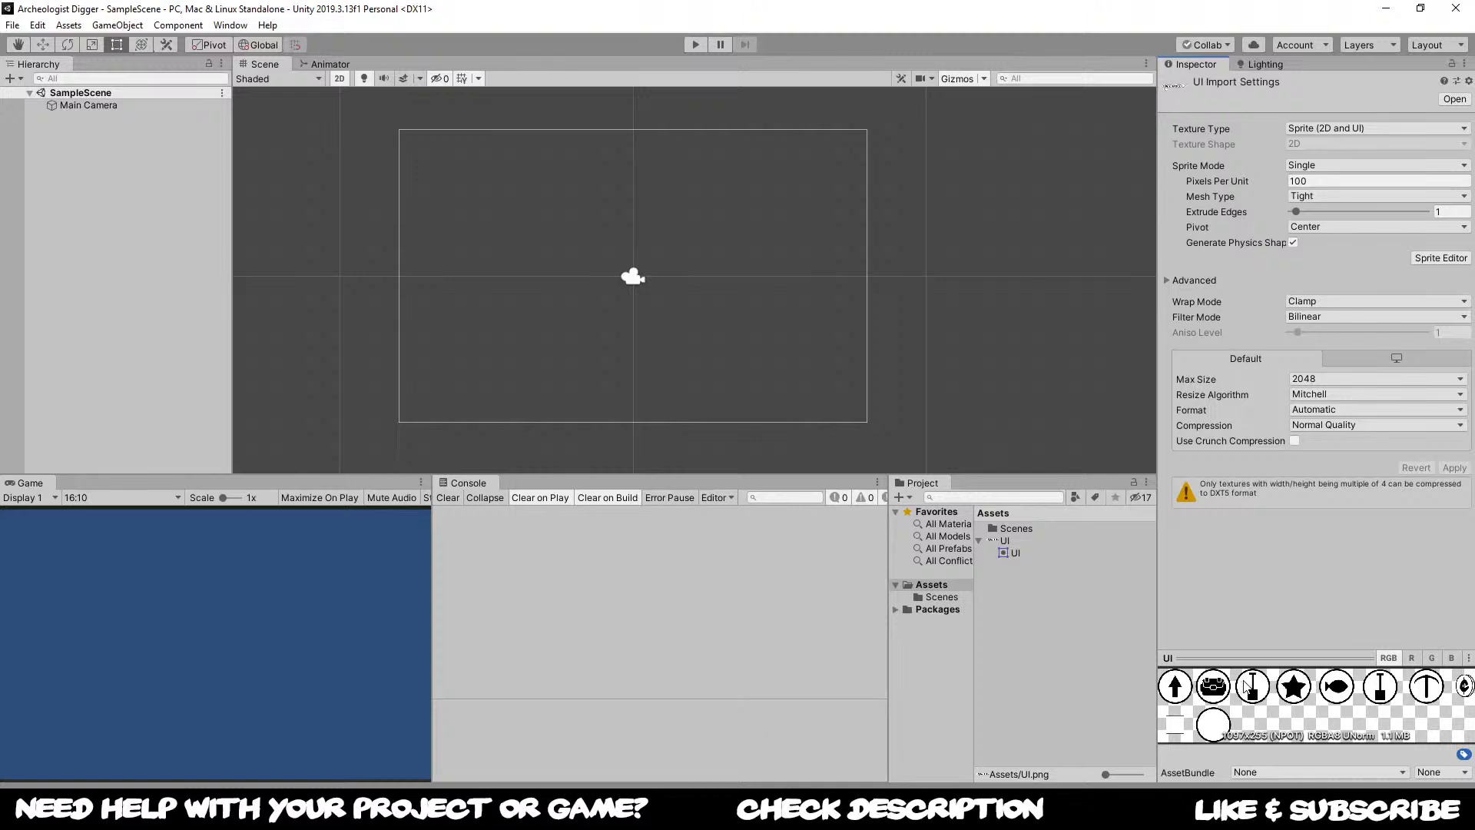
{"action": "left_click", "coordinate": [1015, 553]}
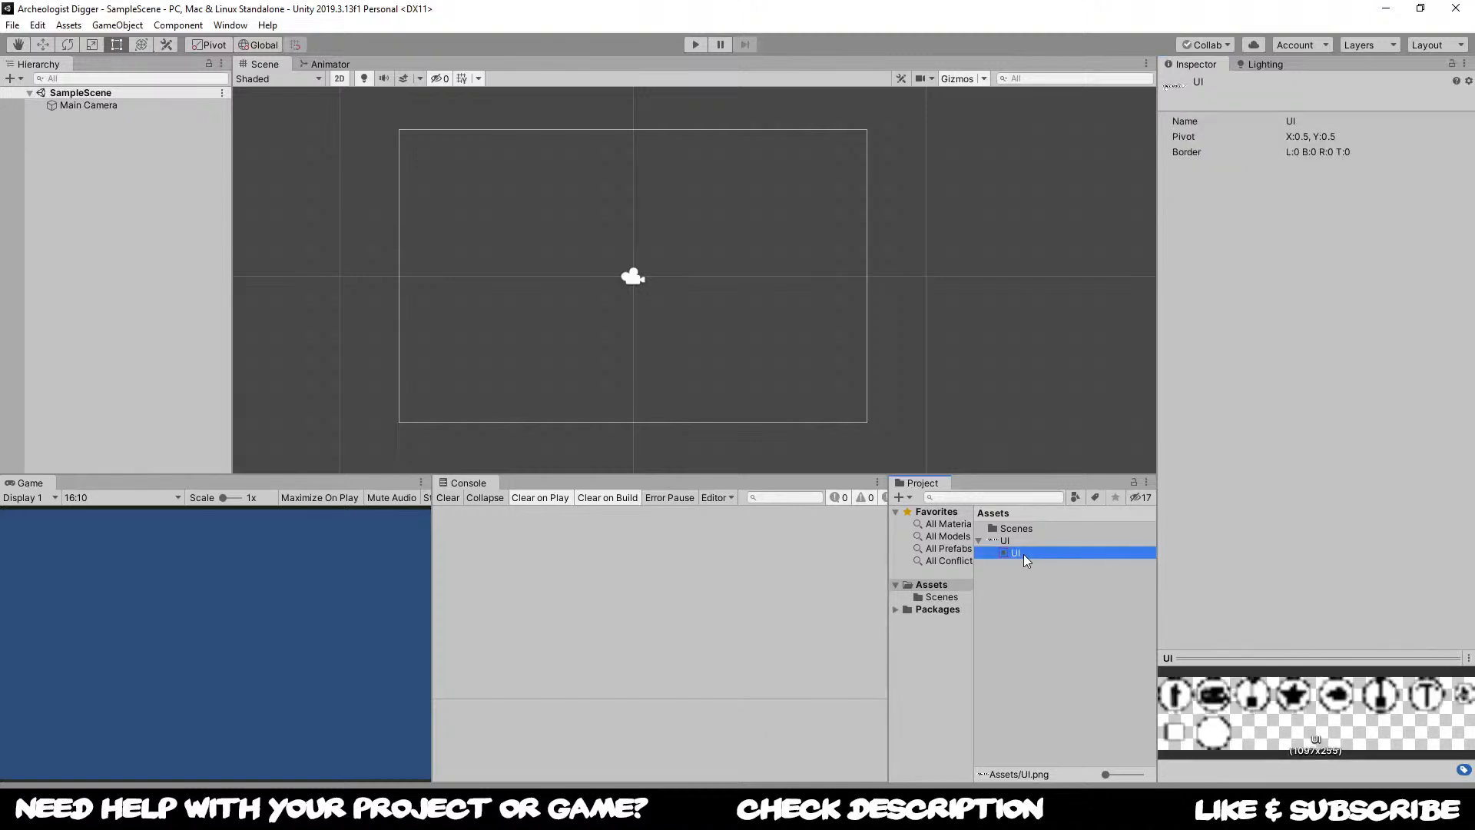
{"action": "left_click", "coordinate": [1015, 541]}
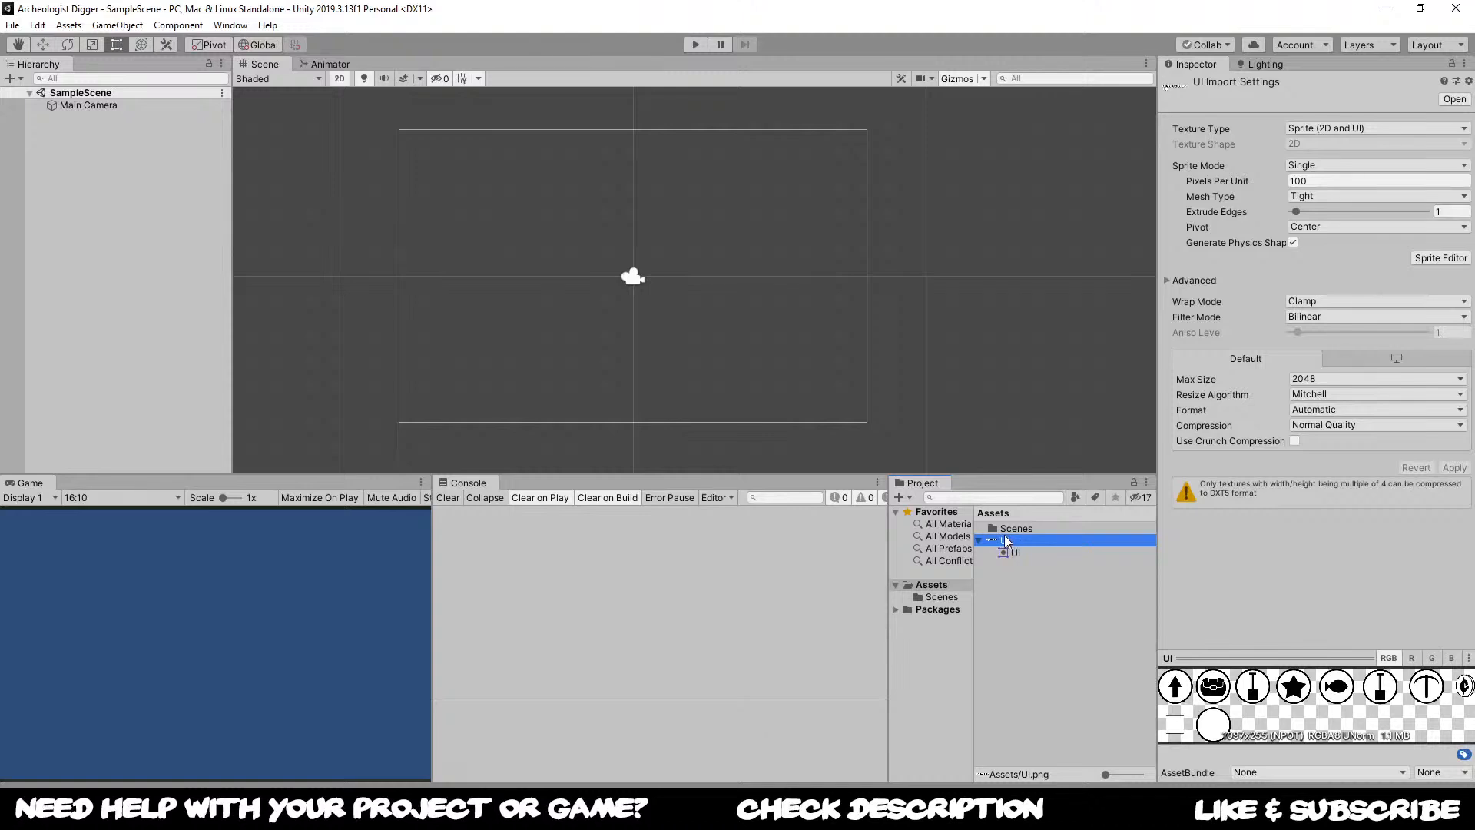
Step: Set the UI texture's Sprite Mode to Multiple and open it in the Sprite Editor, applying the import settings
{"action": "left_click", "coordinate": [1311, 166]}
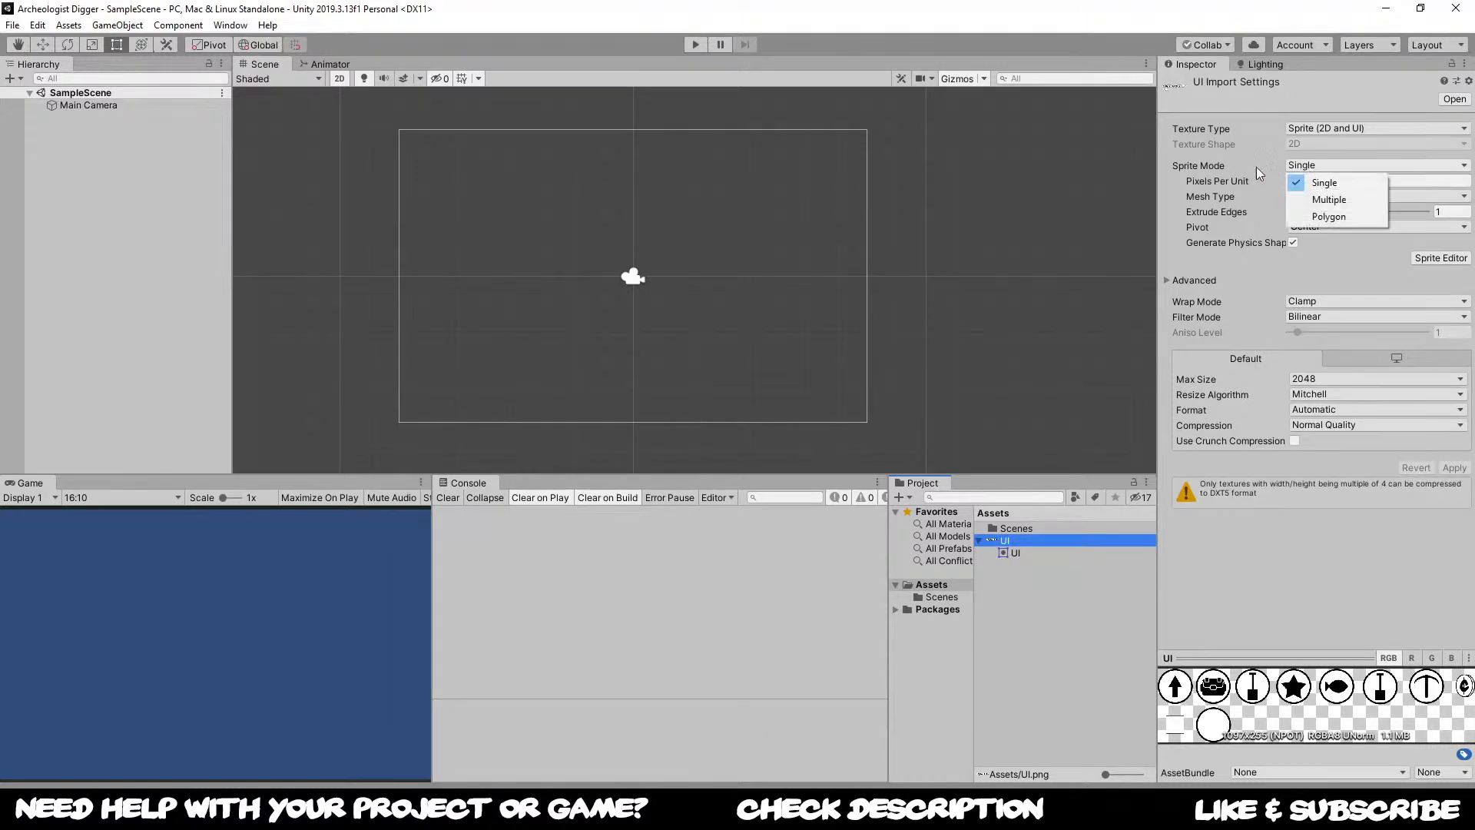
{"action": "left_click", "coordinate": [1337, 200]}
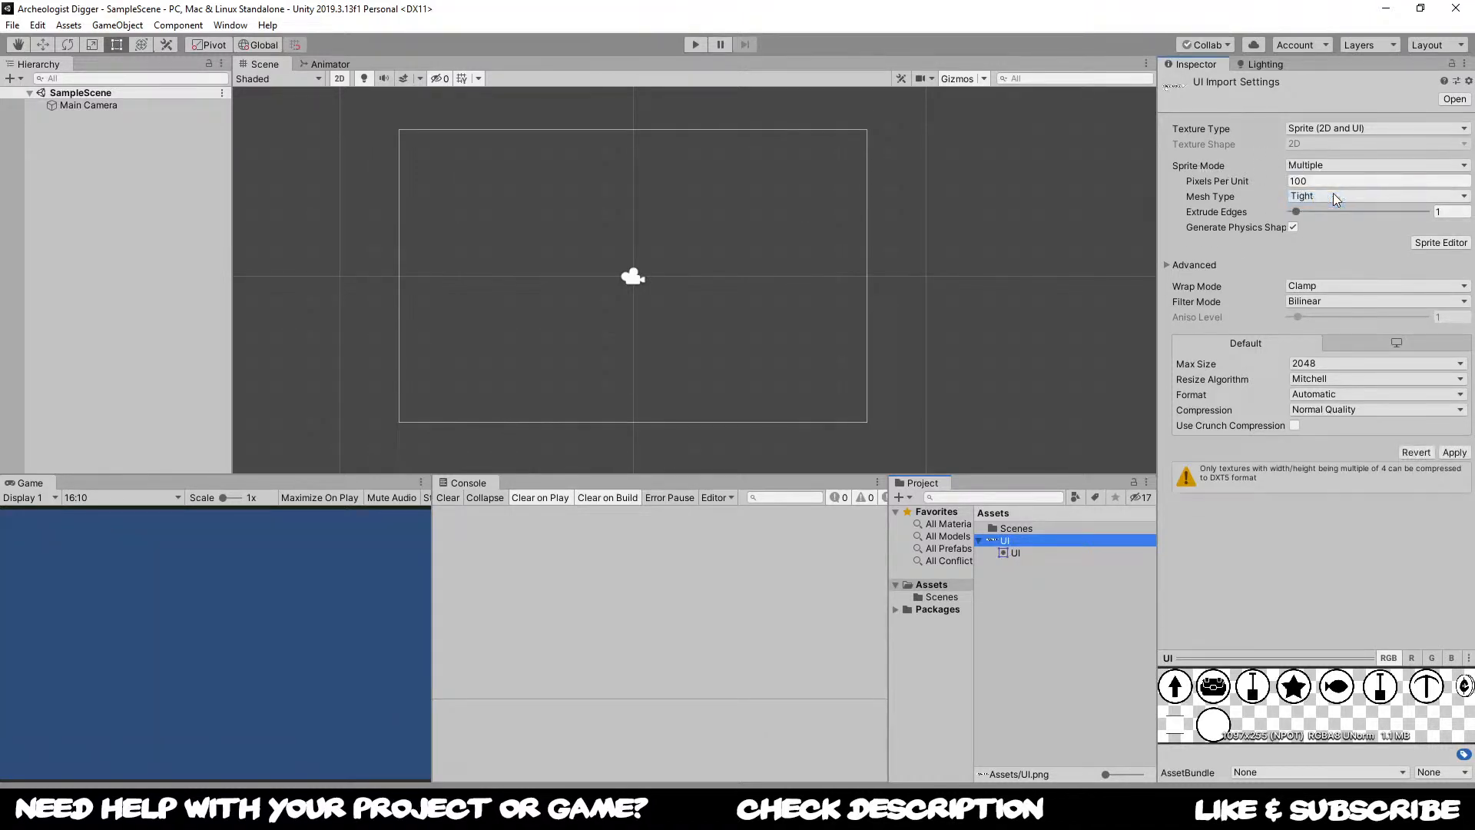
{"action": "left_click", "coordinate": [1441, 243]}
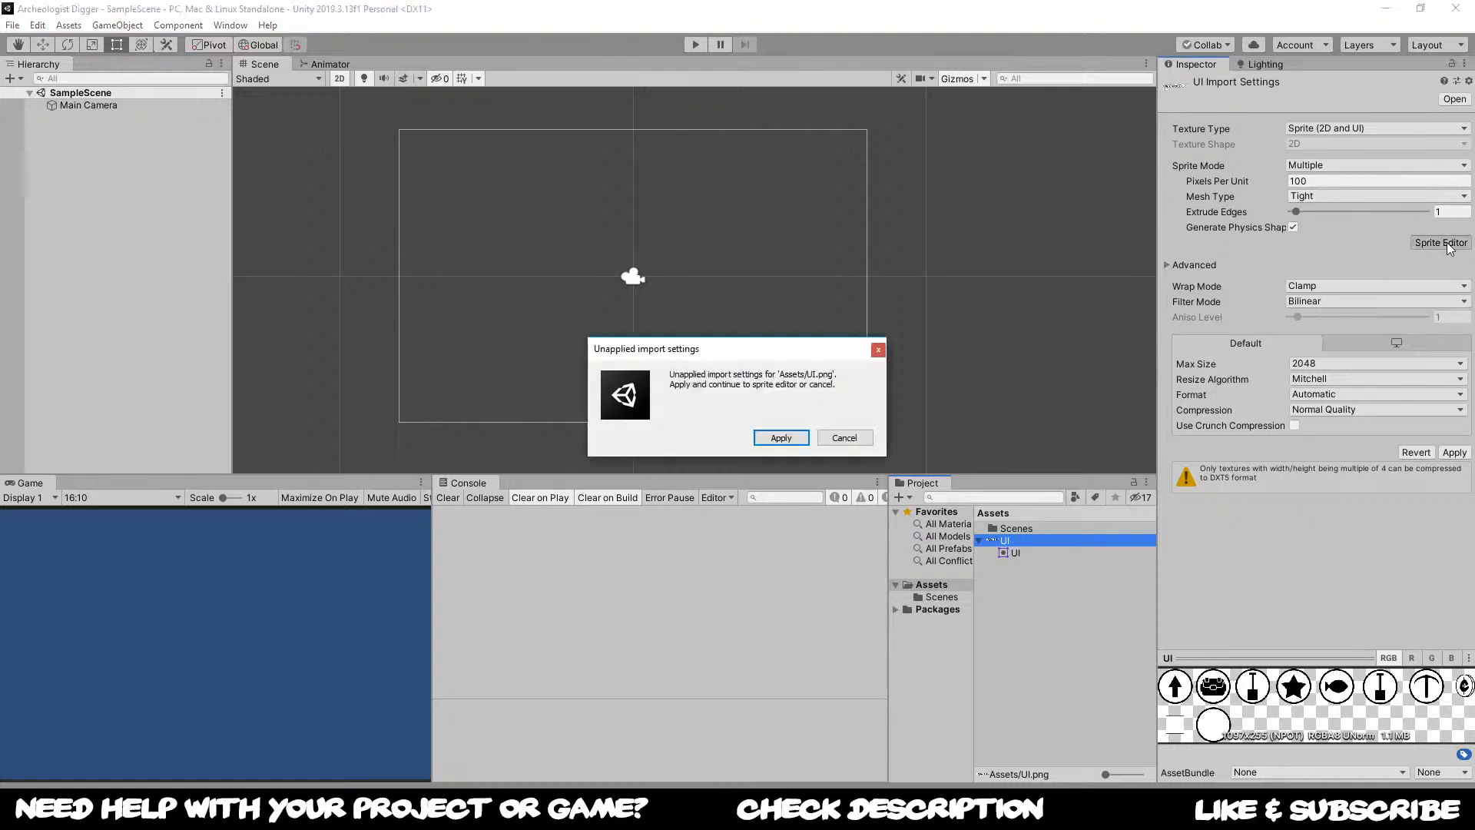
{"action": "left_click", "coordinate": [781, 437]}
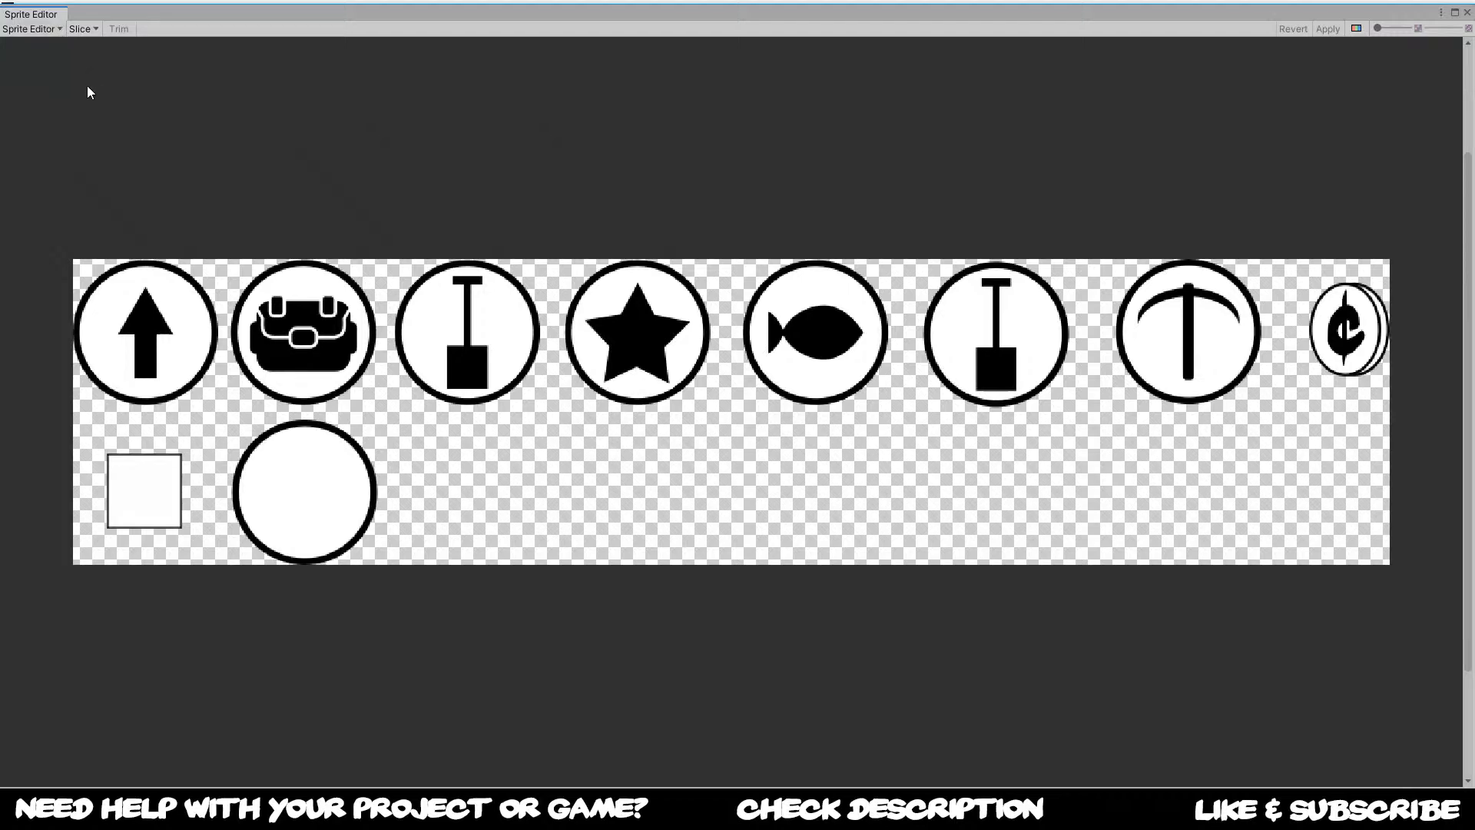
Step: Slice the UI sprite sheet with type Automatic, pivot Center and method Delete Existing
{"action": "left_click", "coordinate": [81, 29]}
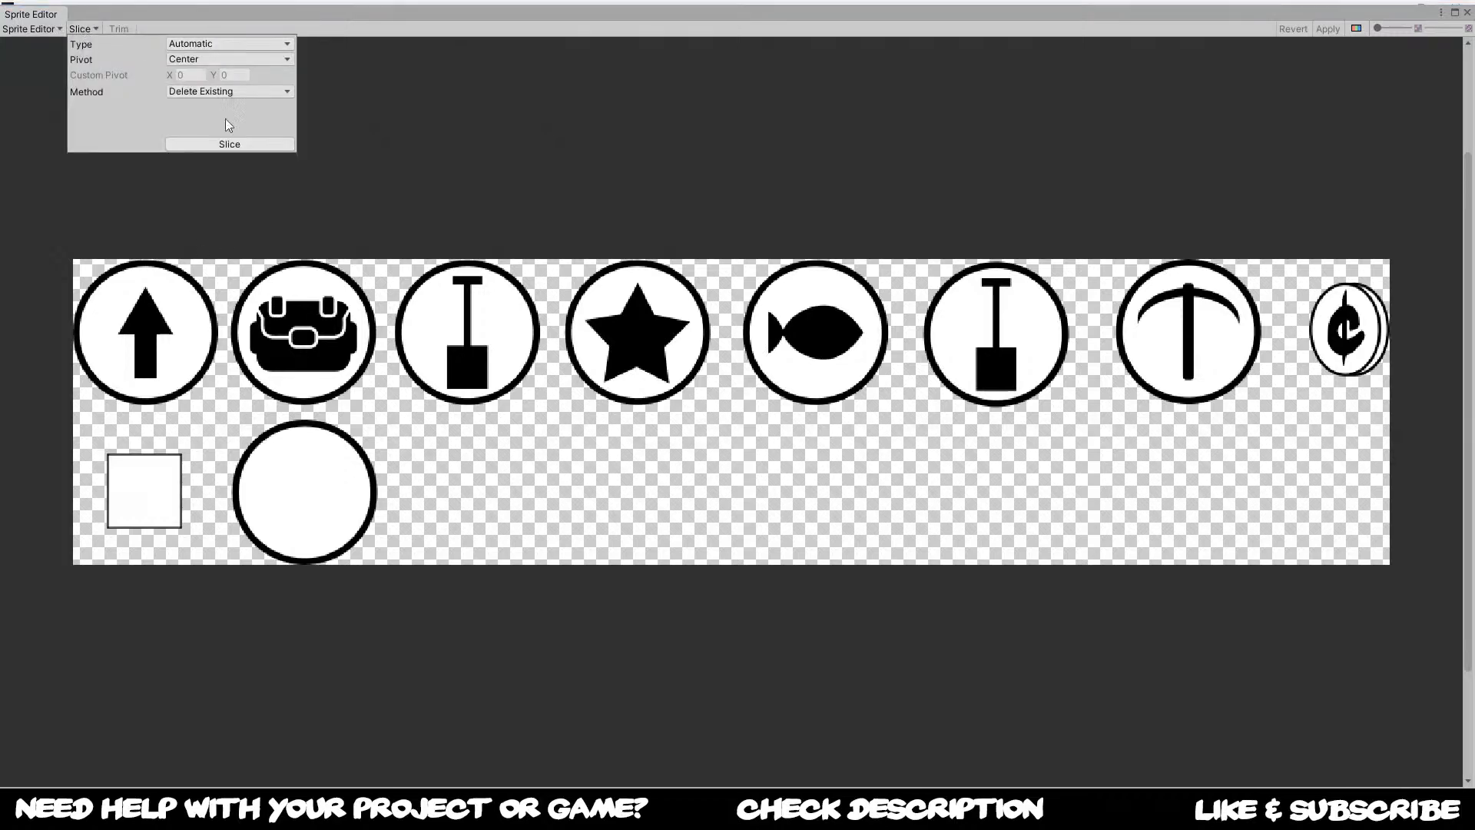
{"action": "left_click", "coordinate": [229, 145]}
{"action": "left_click", "coordinate": [252, 289]}
Step: Check the slice bounds of each round icon, the coin and the empty circle
{"action": "left_click", "coordinate": [159, 316]}
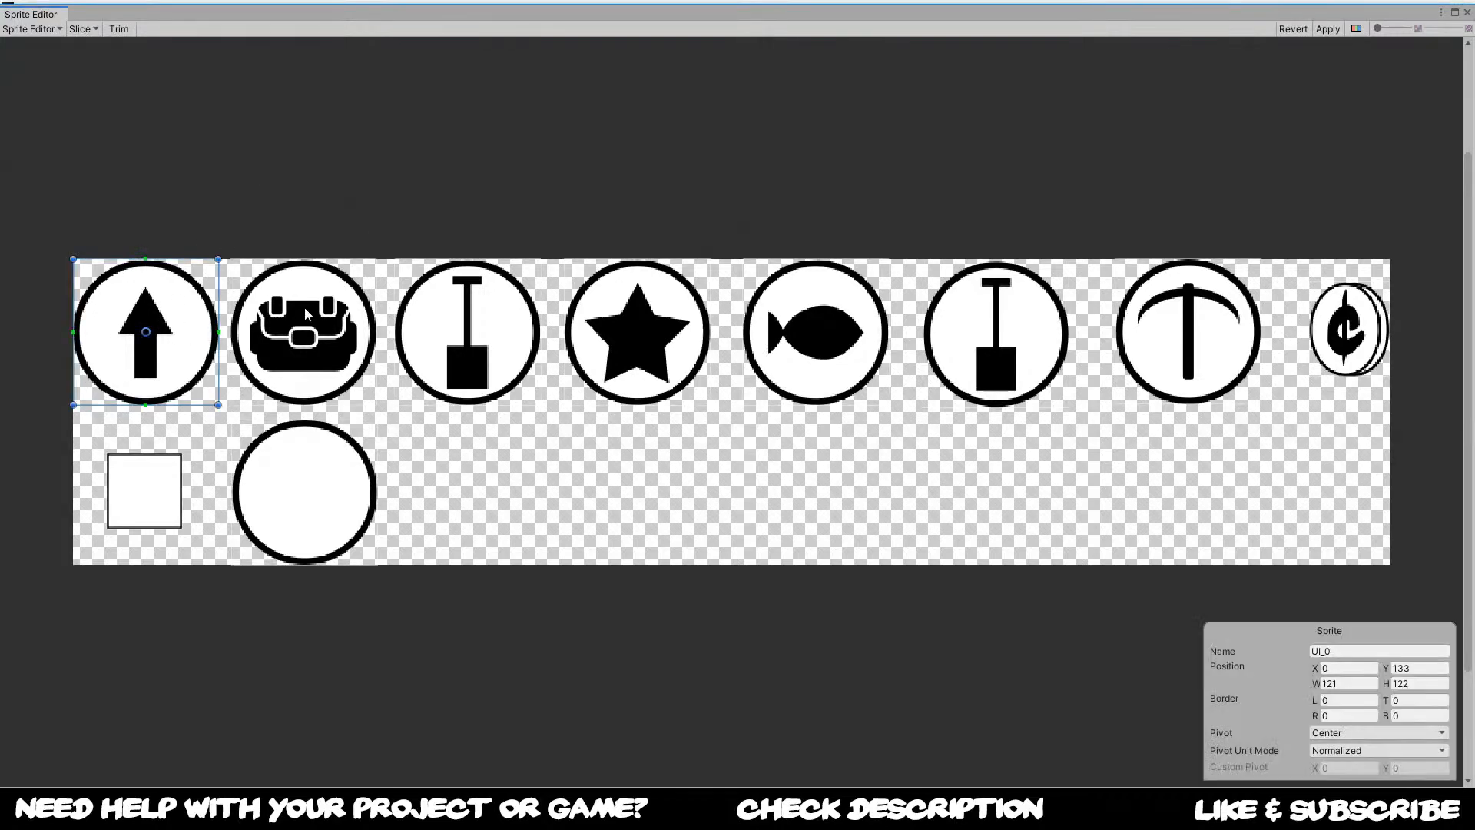
{"action": "left_click", "coordinate": [309, 315]}
{"action": "left_click", "coordinate": [453, 315]}
{"action": "left_click", "coordinate": [599, 315]}
{"action": "left_click", "coordinate": [799, 314]}
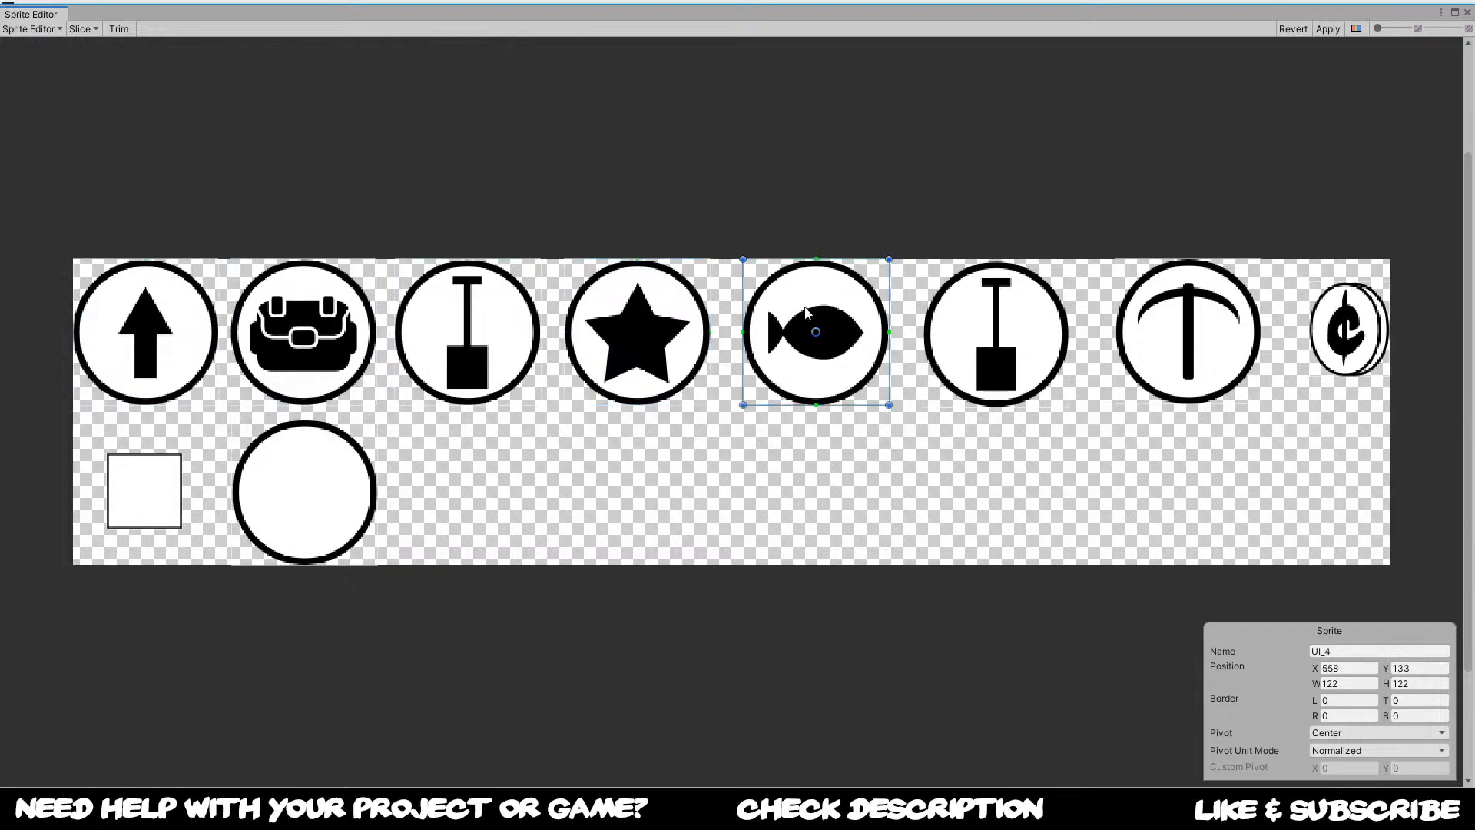
{"action": "left_click", "coordinate": [991, 312]}
{"action": "left_click", "coordinate": [1145, 308]}
{"action": "left_click", "coordinate": [1326, 330]}
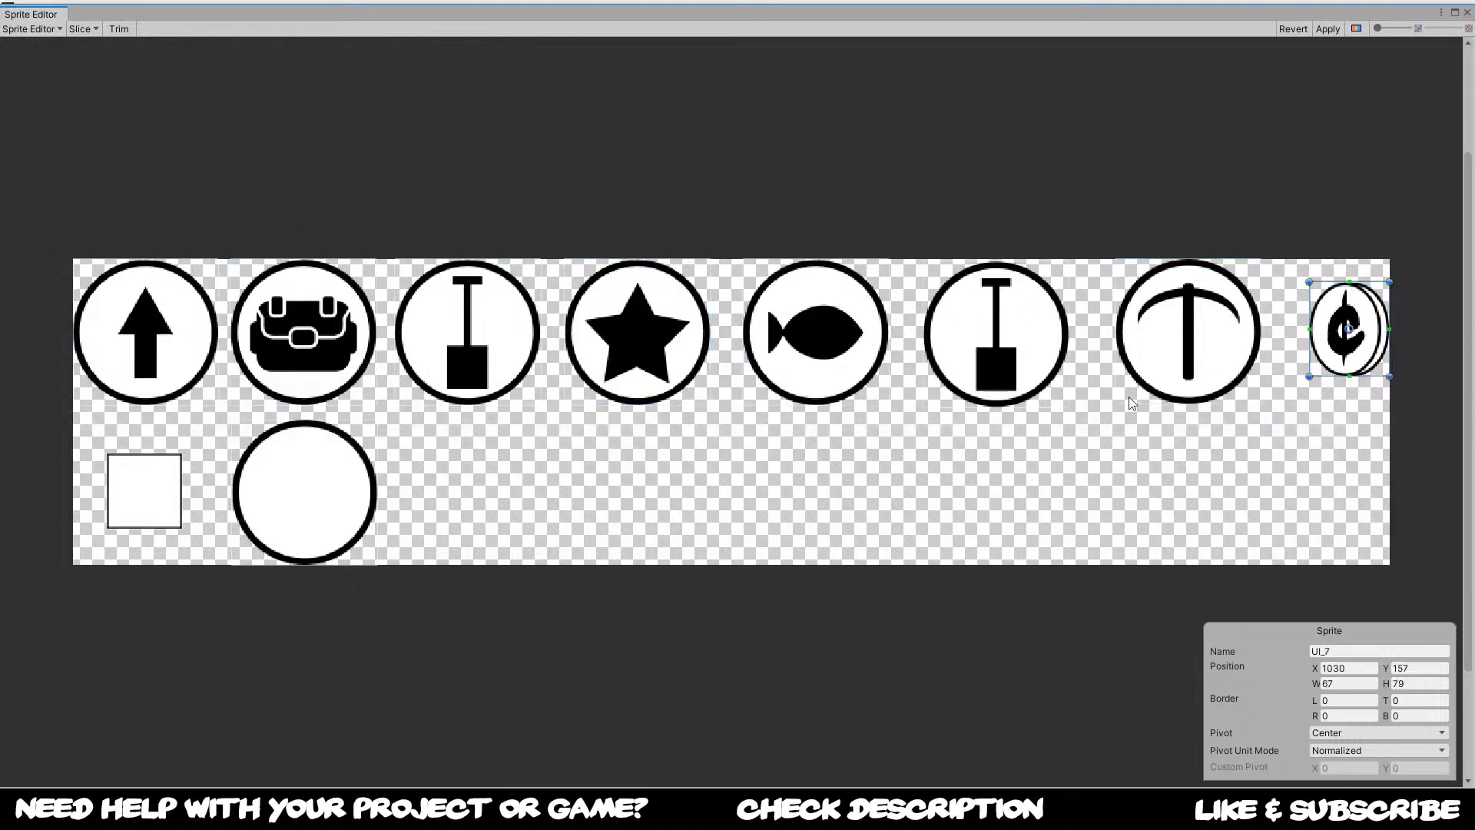
{"action": "left_click", "coordinate": [300, 523]}
Step: Give the square frame sprite a border of 3 pixels on all four sides
{"action": "left_click", "coordinate": [181, 500]}
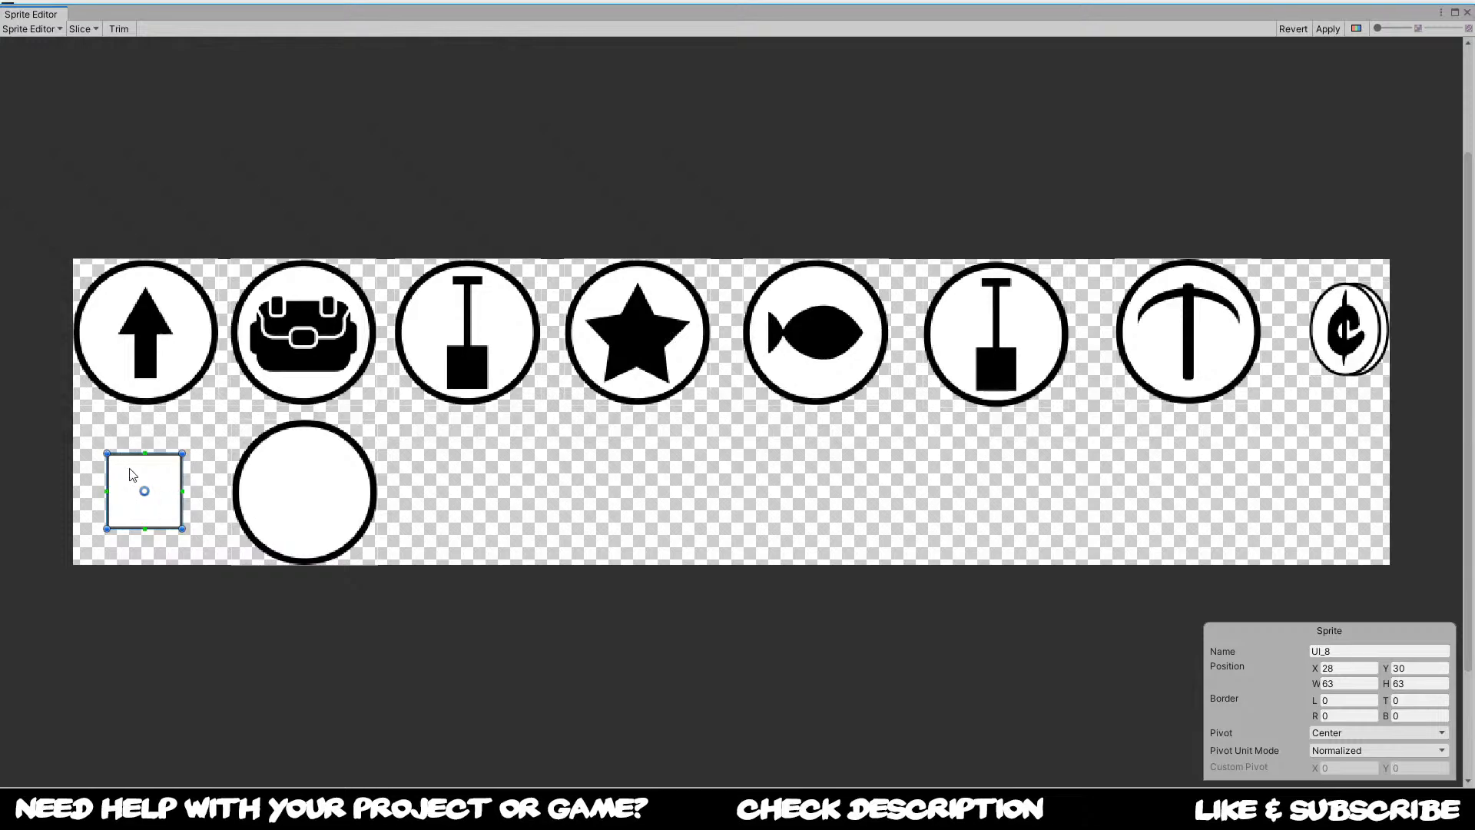
{"action": "scroll", "coordinate": [127, 482], "scroll_direction": "up", "scroll_amount": 1}
{"action": "scroll", "coordinate": [123, 486], "scroll_direction": "up", "scroll_amount": 5}
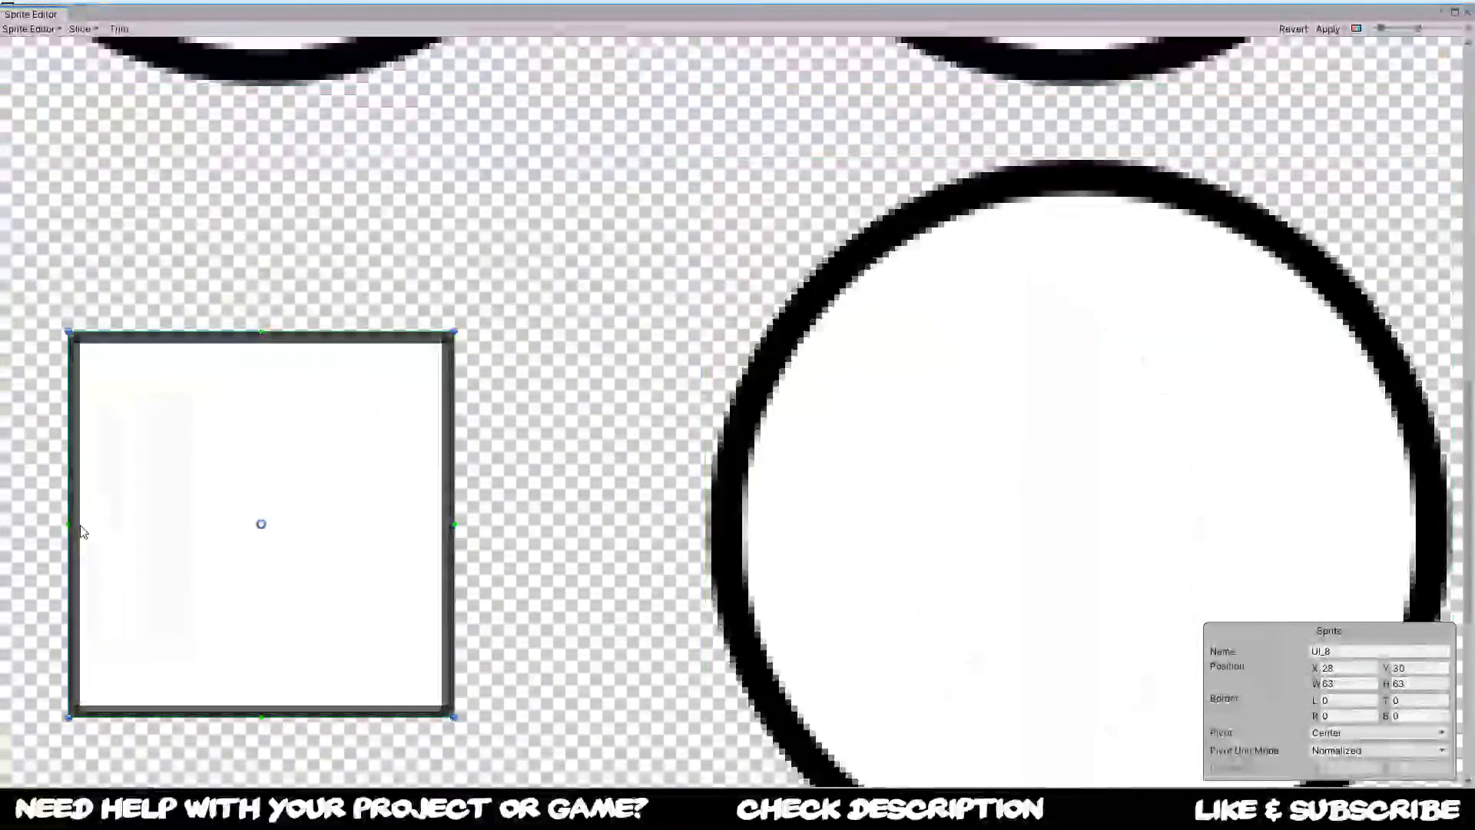
{"action": "left_click_drag", "start_coordinate": [67, 525], "coordinate": [90, 526]}
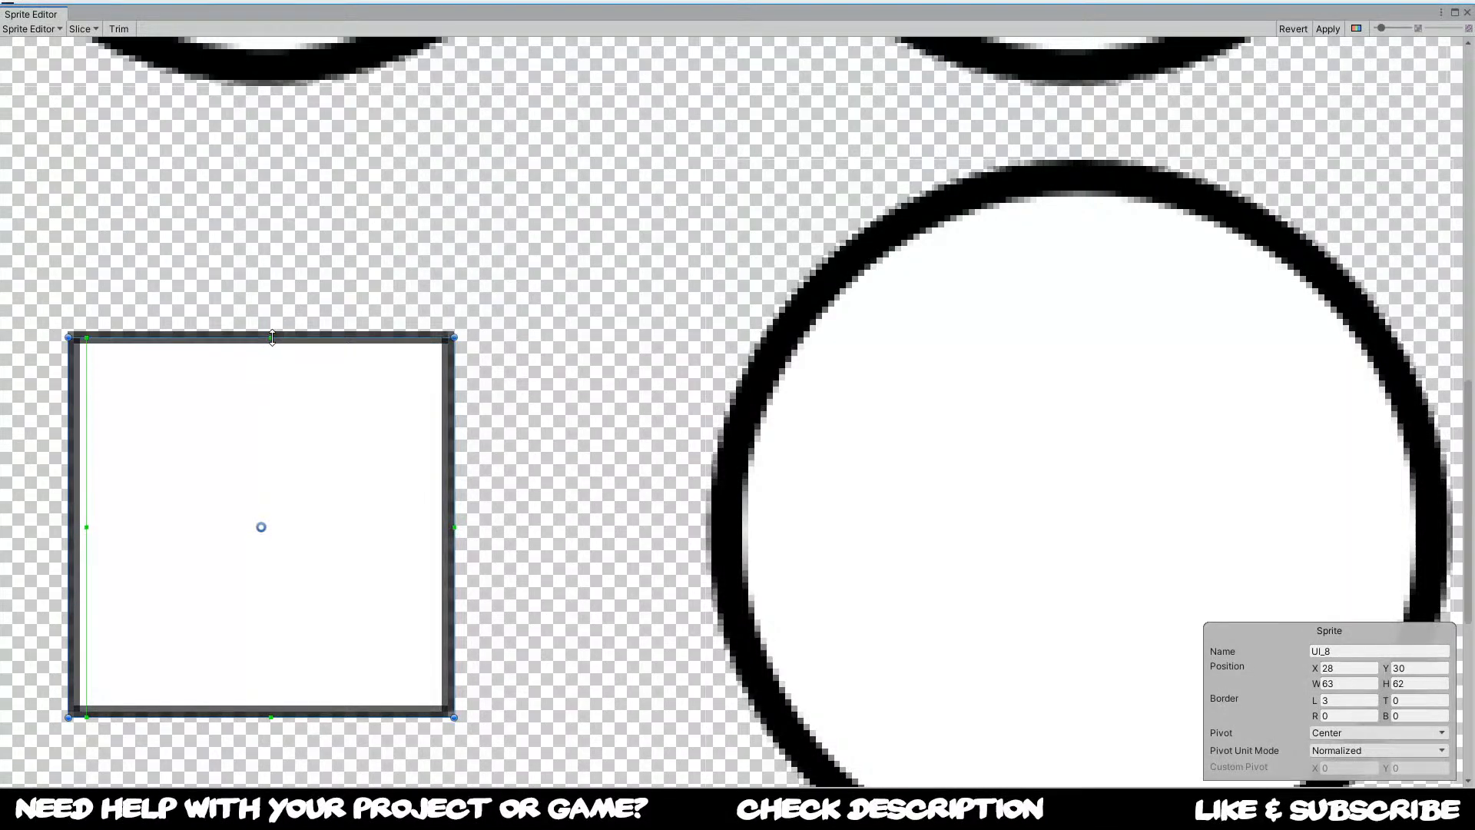
{"action": "left_click_drag", "start_coordinate": [271, 329], "coordinate": [269, 350]}
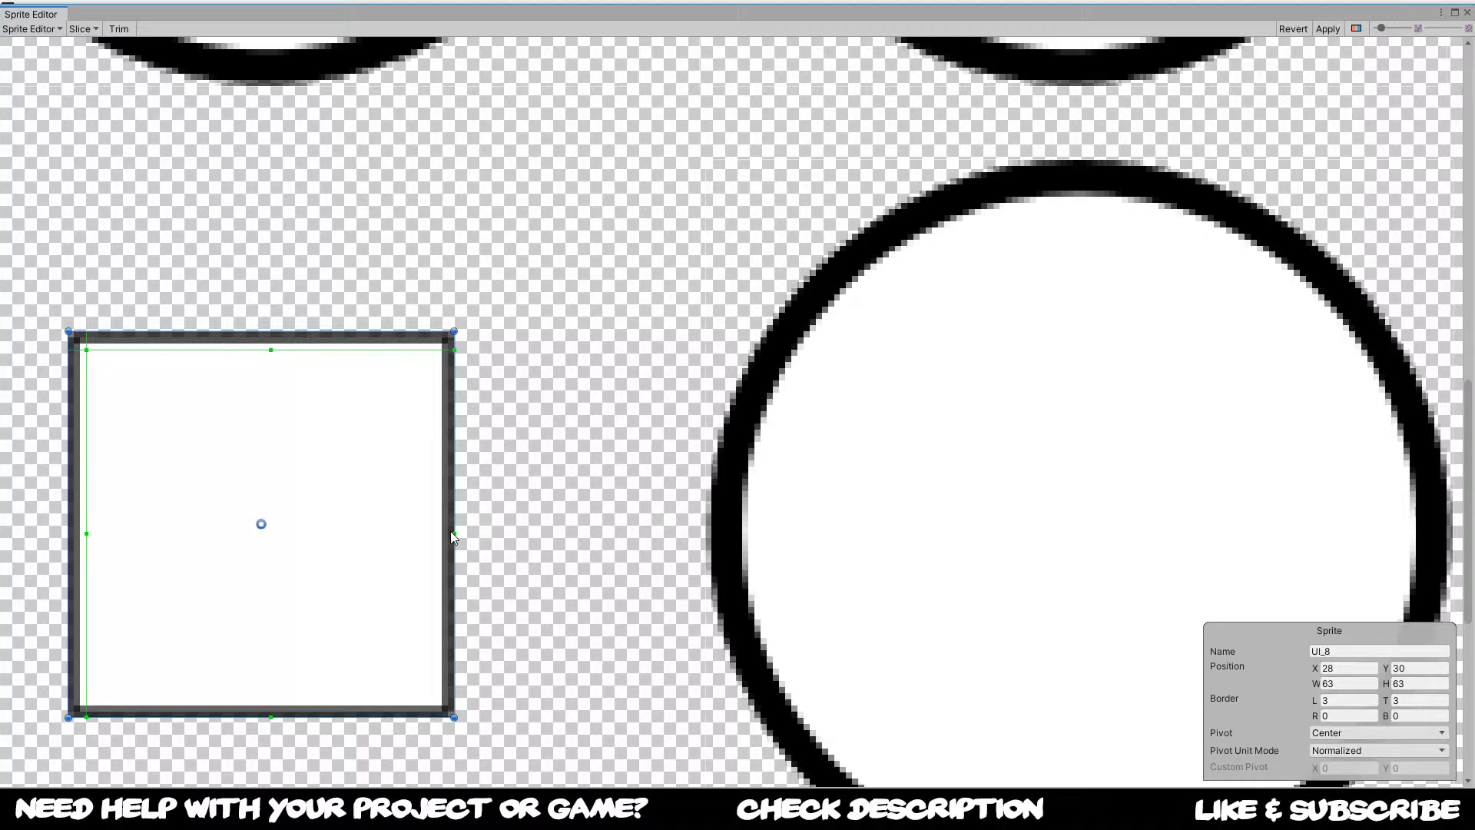
{"action": "left_click_drag", "start_coordinate": [454, 533], "coordinate": [430, 533]}
{"action": "left_click_drag", "start_coordinate": [259, 718], "coordinate": [259, 701]}
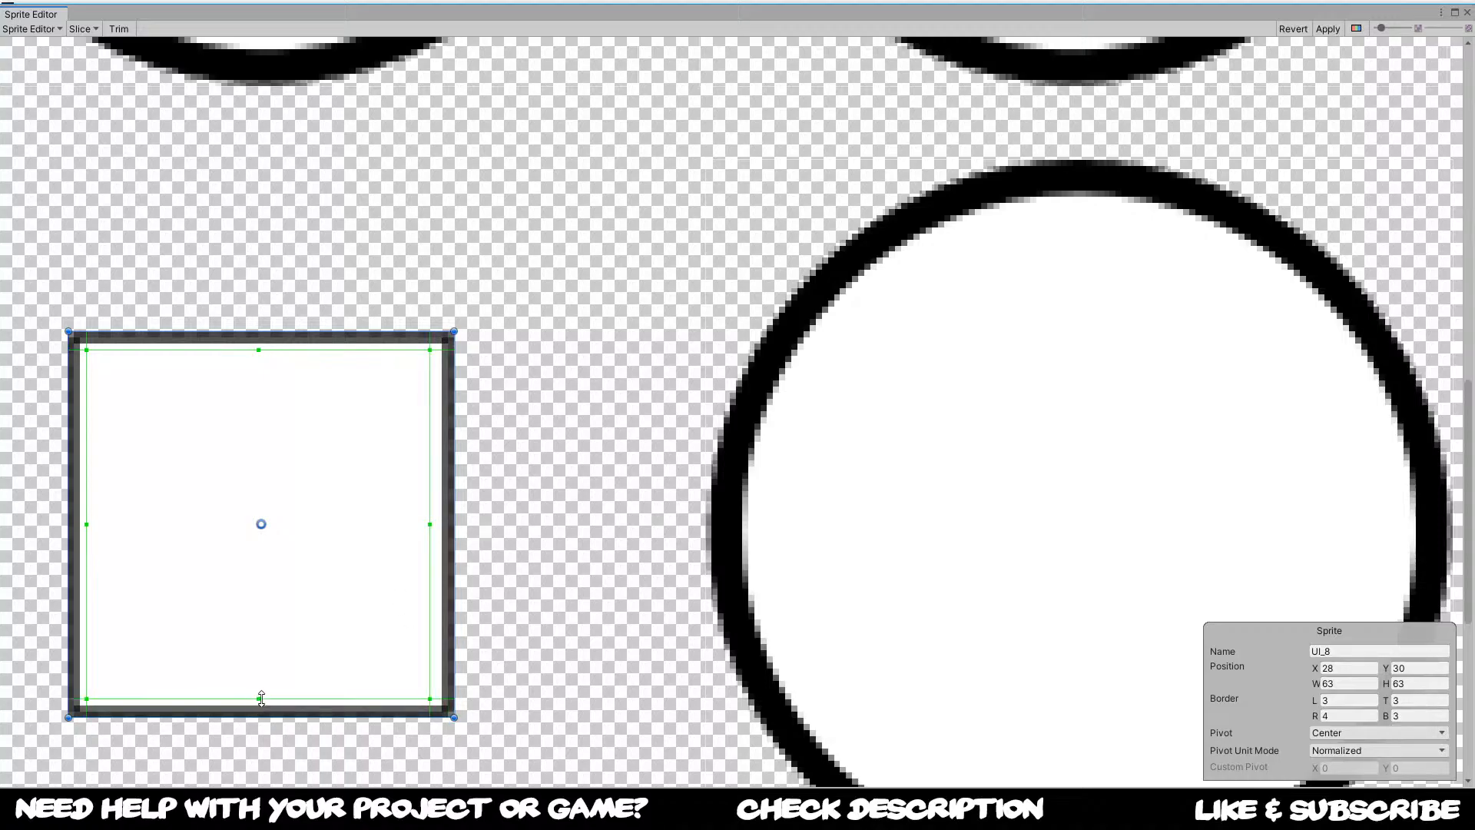
{"action": "left_click_drag", "start_coordinate": [430, 524], "coordinate": [437, 525]}
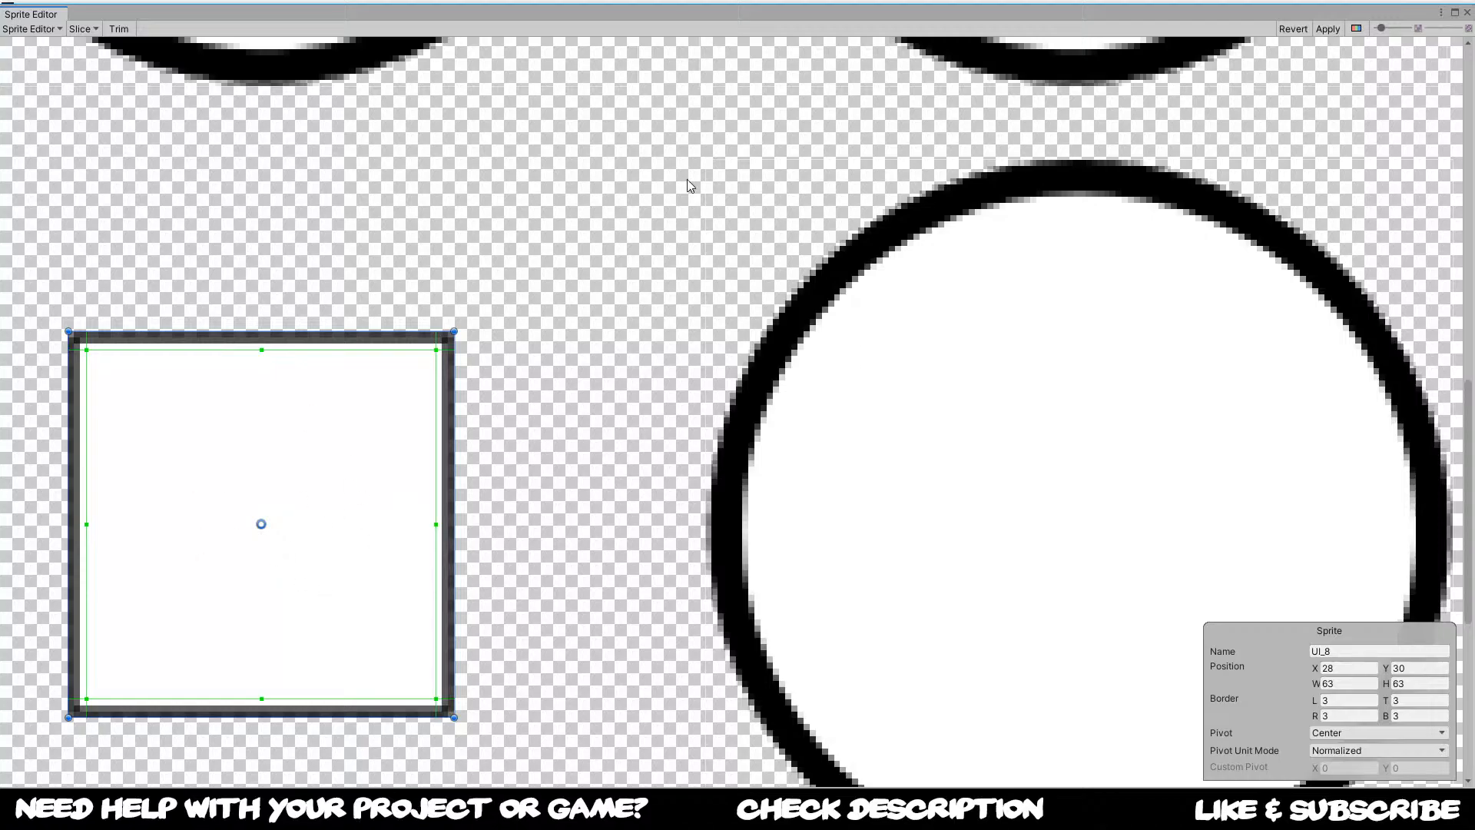
Step: Apply the sprite slicing and border changes and close the Sprite Editor
{"action": "left_click", "coordinate": [1332, 32]}
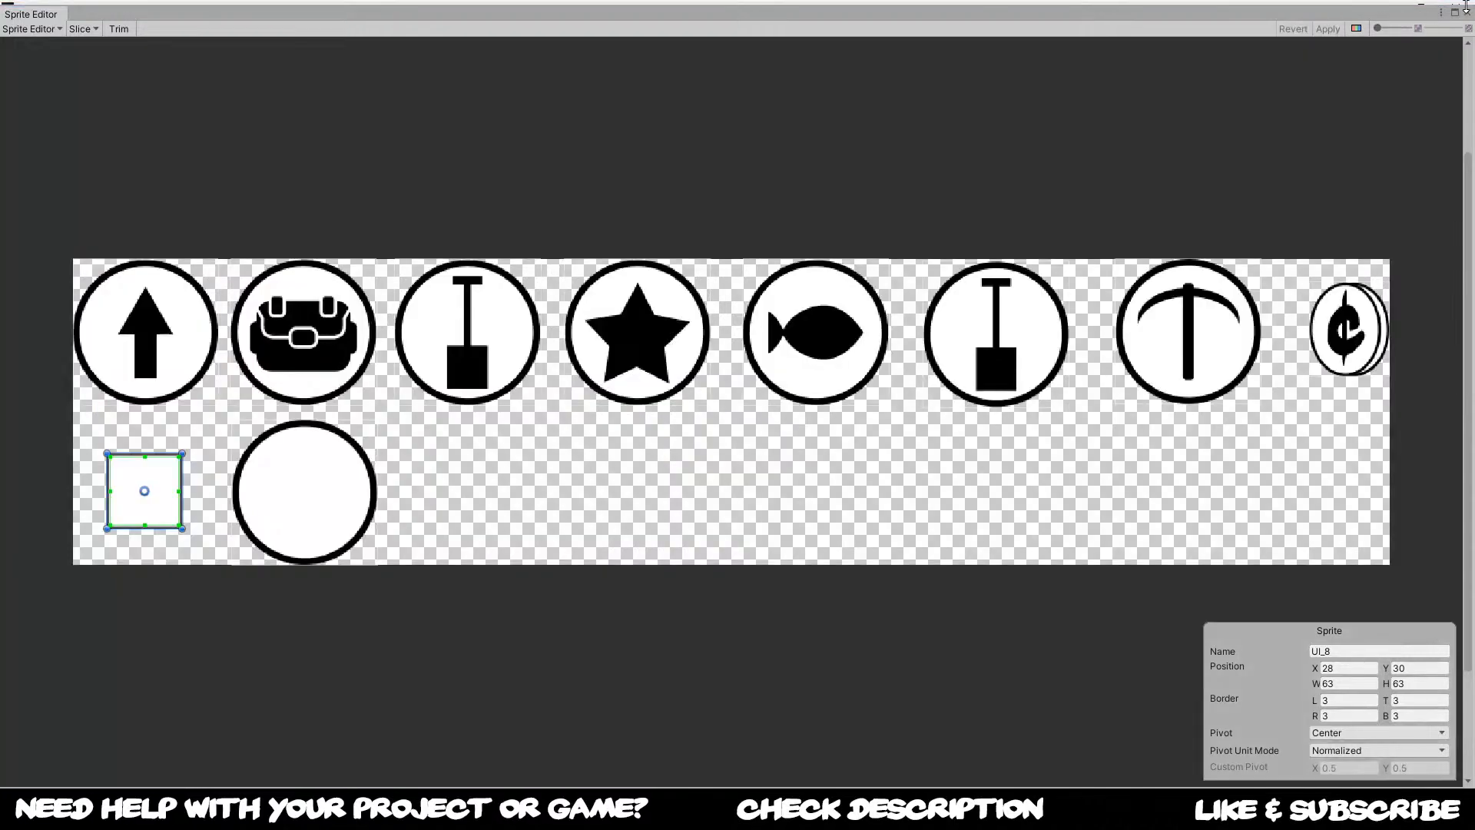
{"action": "left_click", "coordinate": [1467, 12]}
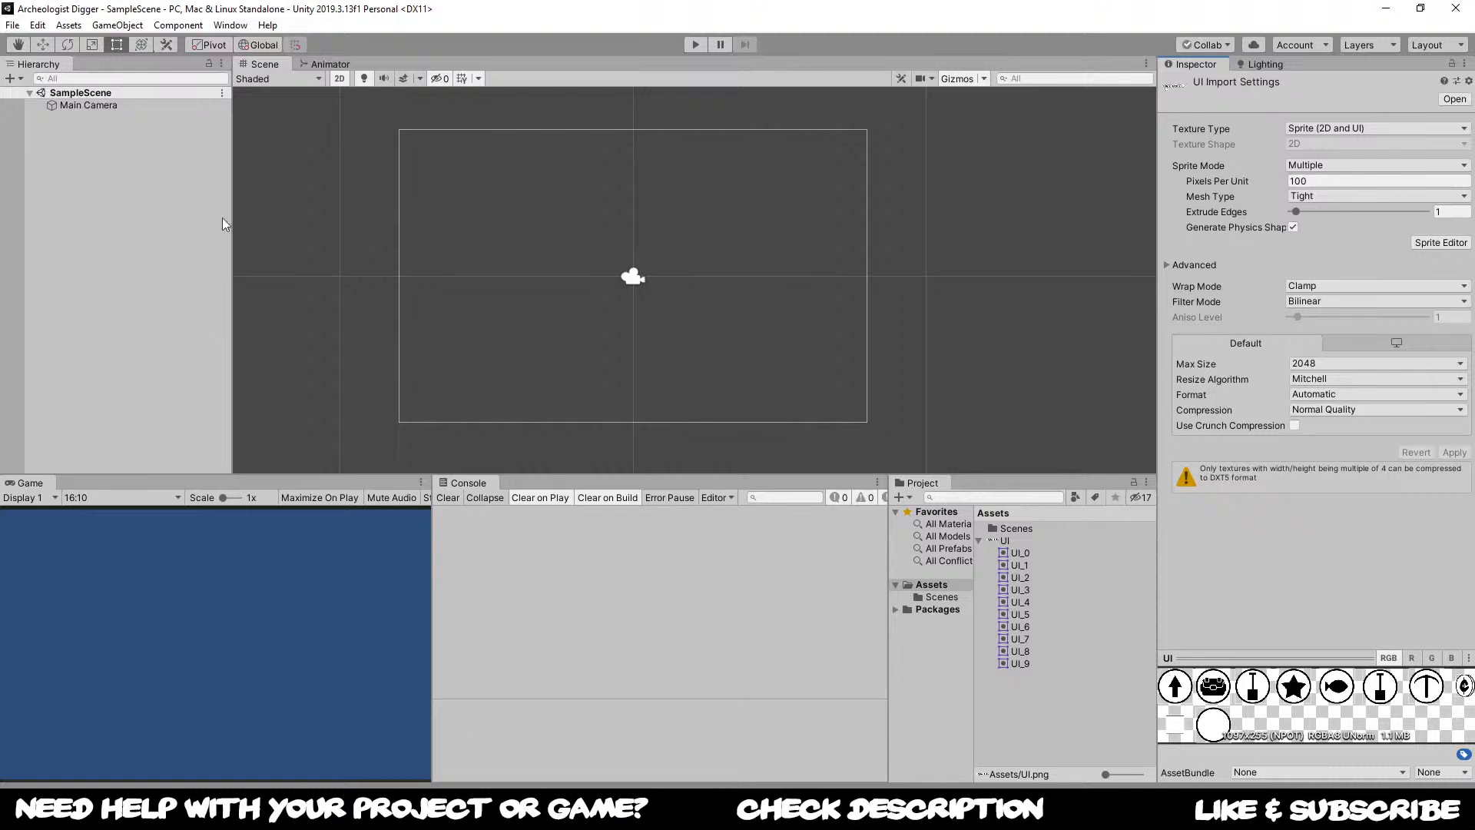
Step: Add a UI Canvas to SampleScene
{"action": "left_click", "coordinate": [108, 226]}
{"action": "right_click", "coordinate": [117, 225]}
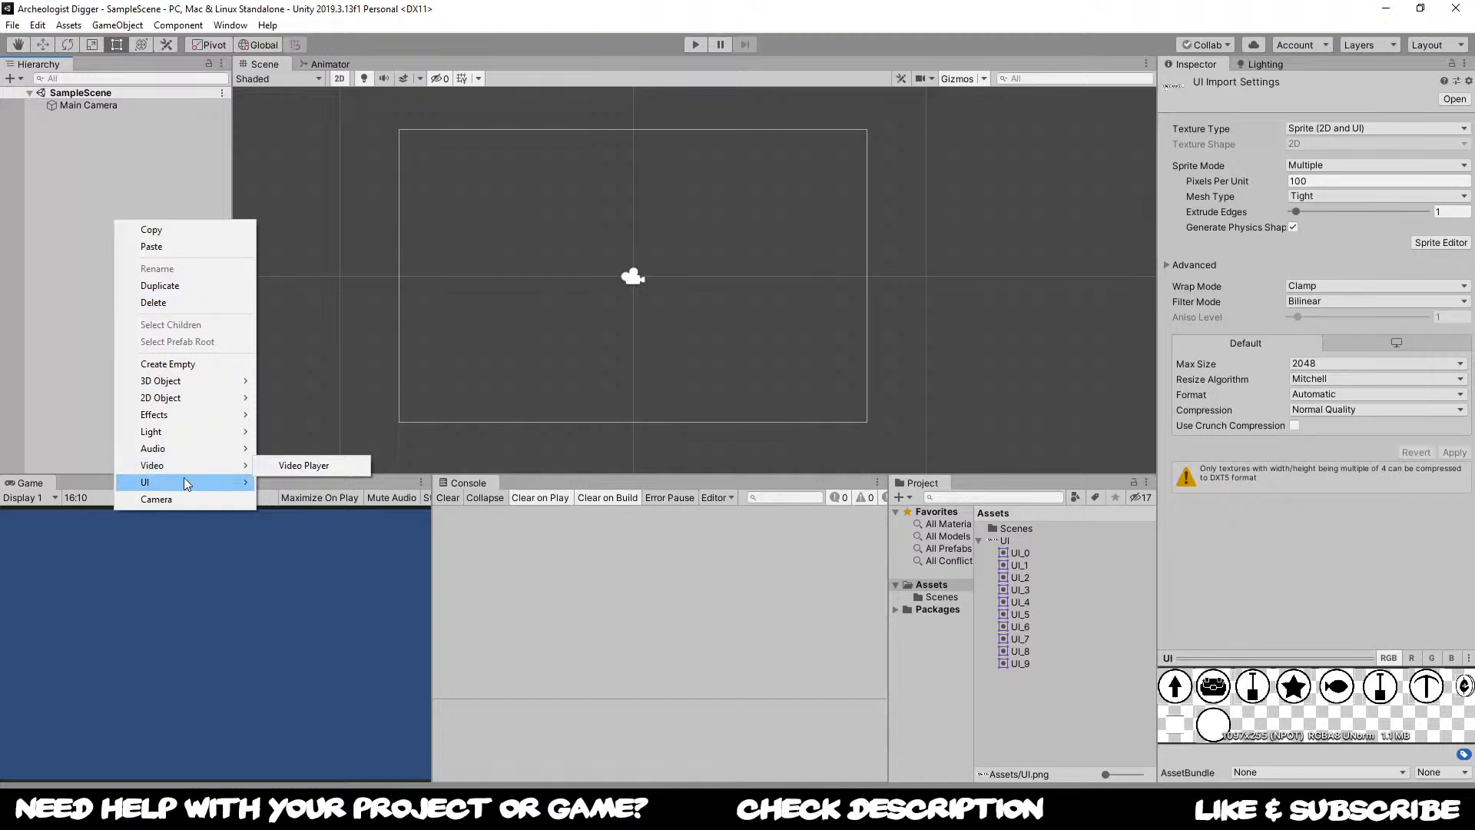
{"action": "mouse_move", "coordinate": [185, 482]}
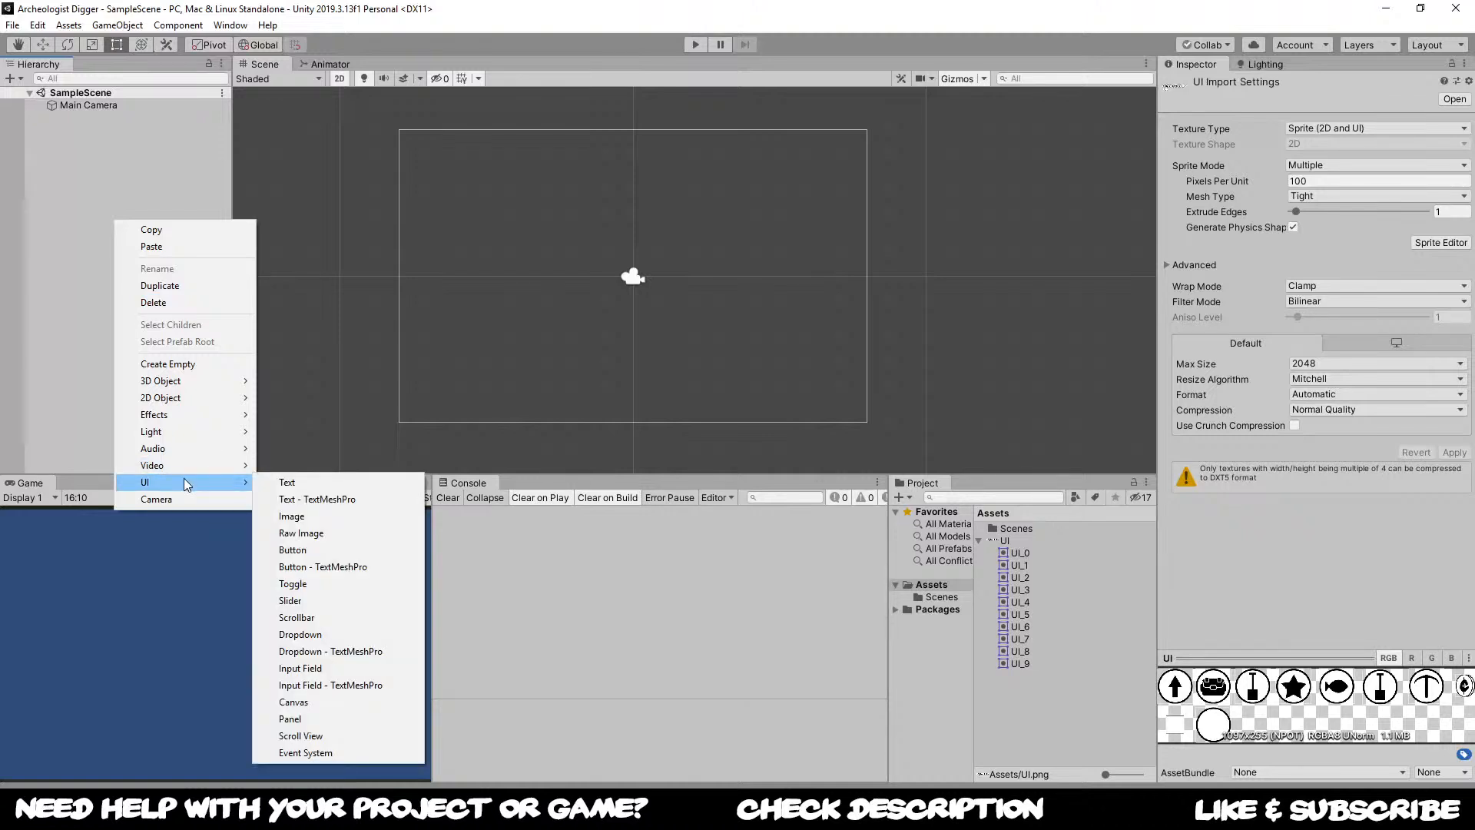
{"action": "left_click", "coordinate": [296, 702]}
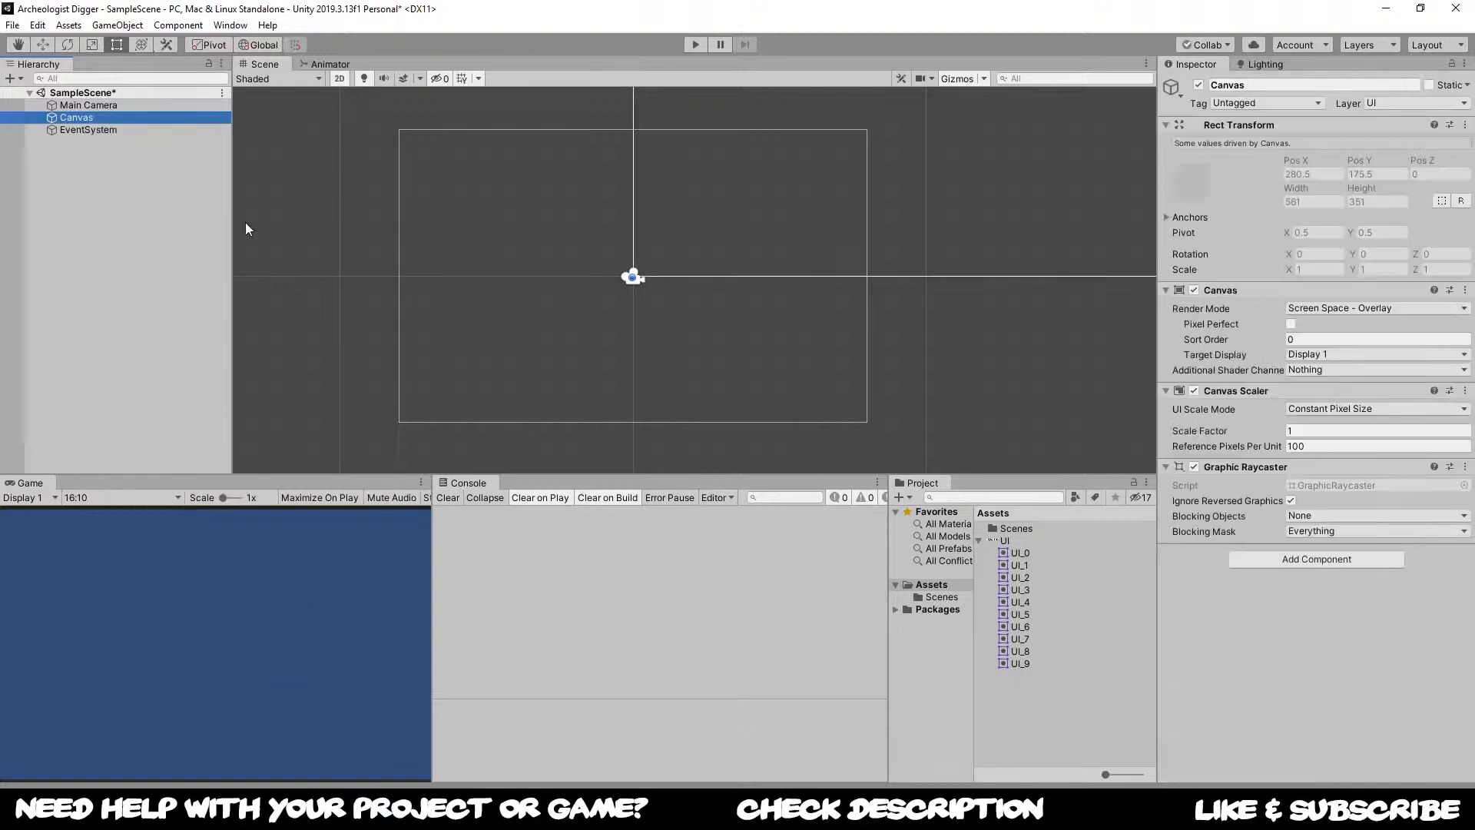
Step: Inspect the full extent of the Canvas in the scene and open the Game view's aspect ratio options
{"action": "scroll", "coordinate": [613, 253], "scroll_direction": "down", "scroll_amount": 2}
{"action": "scroll", "coordinate": [684, 204], "scroll_direction": "down", "scroll_amount": 4}
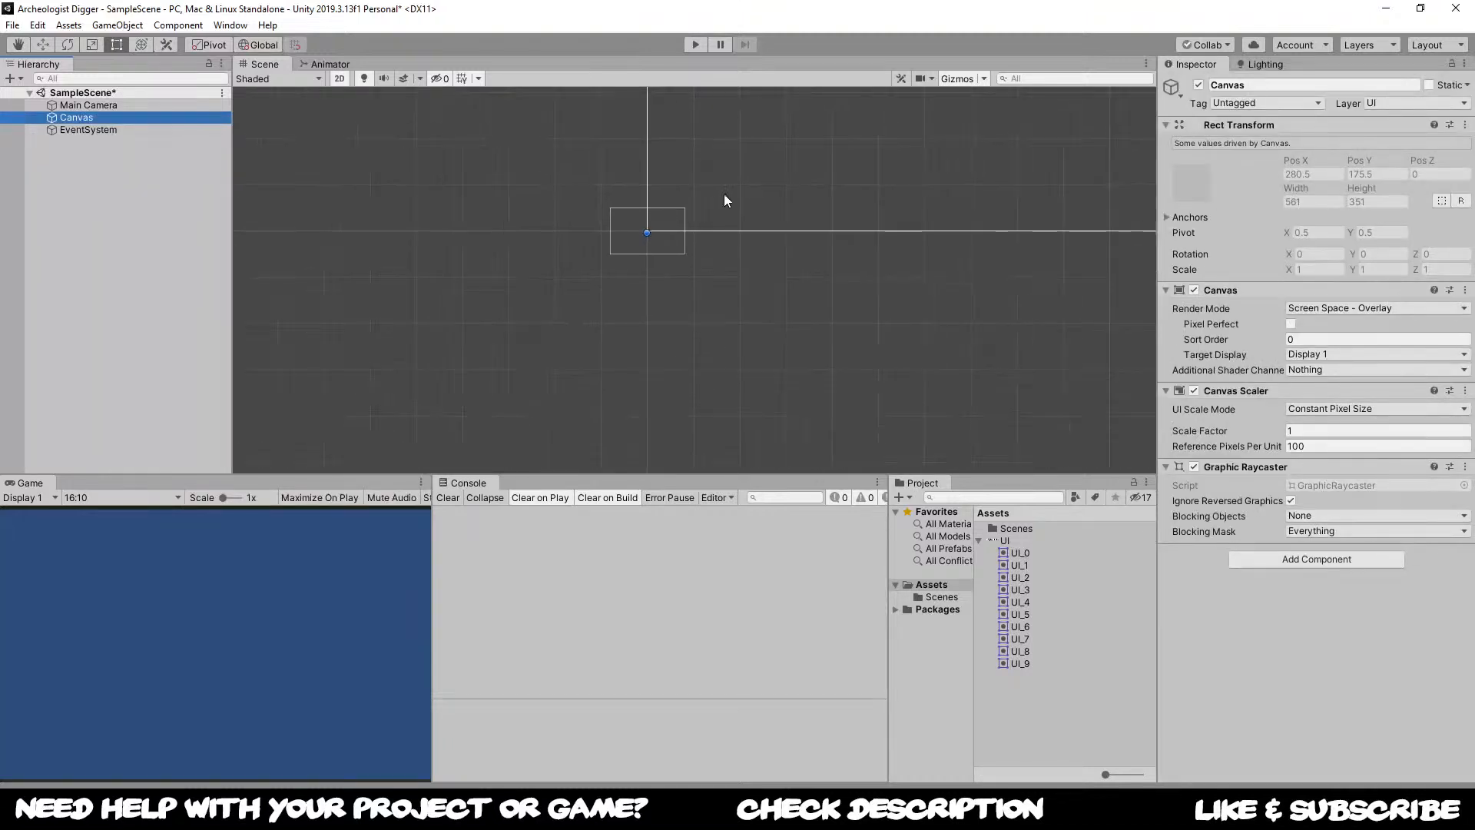
{"action": "left_click_drag", "start_coordinate": [753, 144], "coordinate": [335, 343]}
{"action": "scroll", "coordinate": [477, 266], "scroll_direction": "down", "scroll_amount": 15}
{"action": "left_click_drag", "start_coordinate": [477, 214], "coordinate": [451, 286]}
{"action": "scroll", "coordinate": [467, 265], "scroll_direction": "up", "scroll_amount": 3}
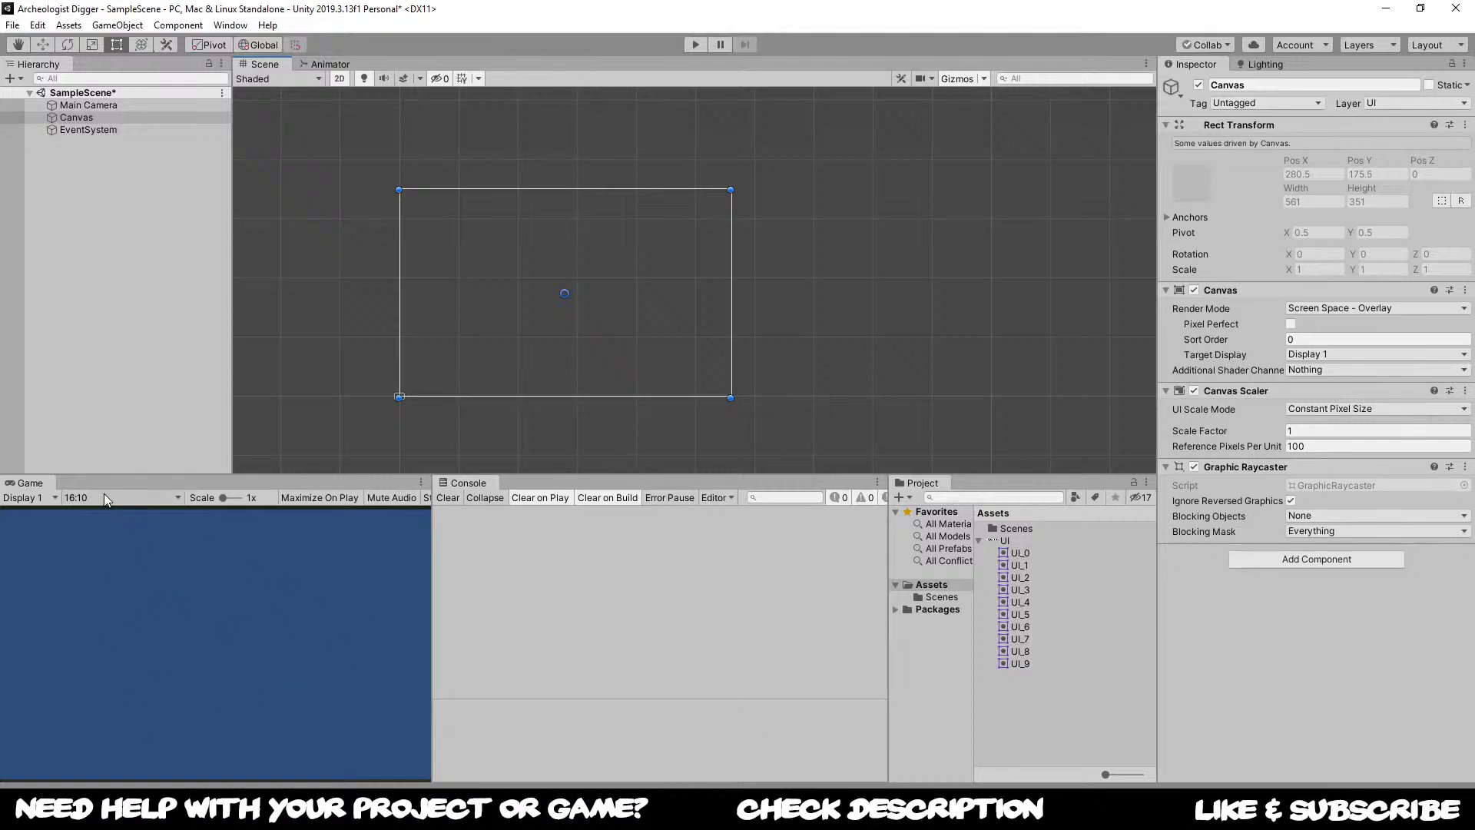
{"action": "left_click", "coordinate": [80, 497]}
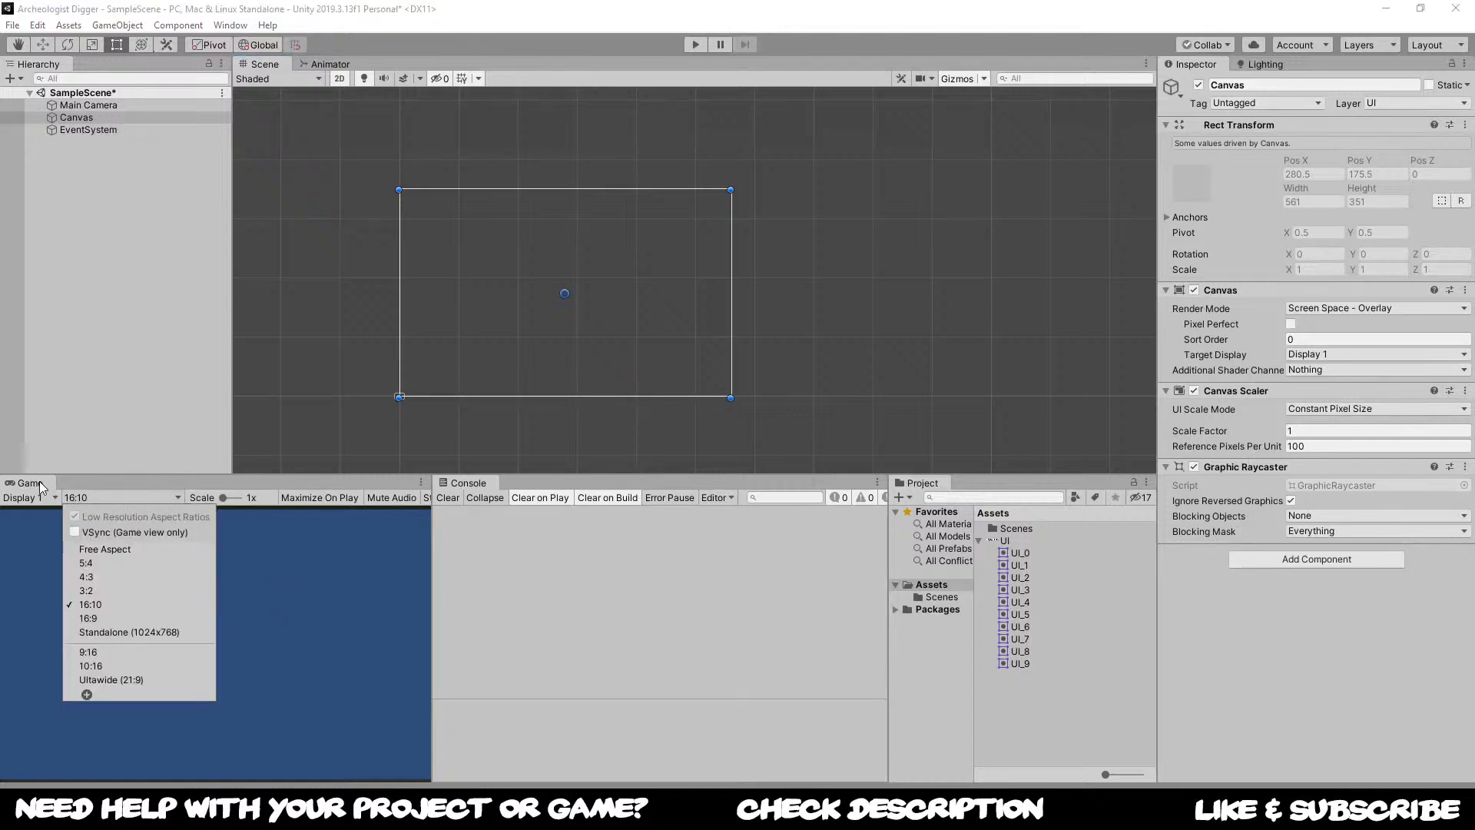
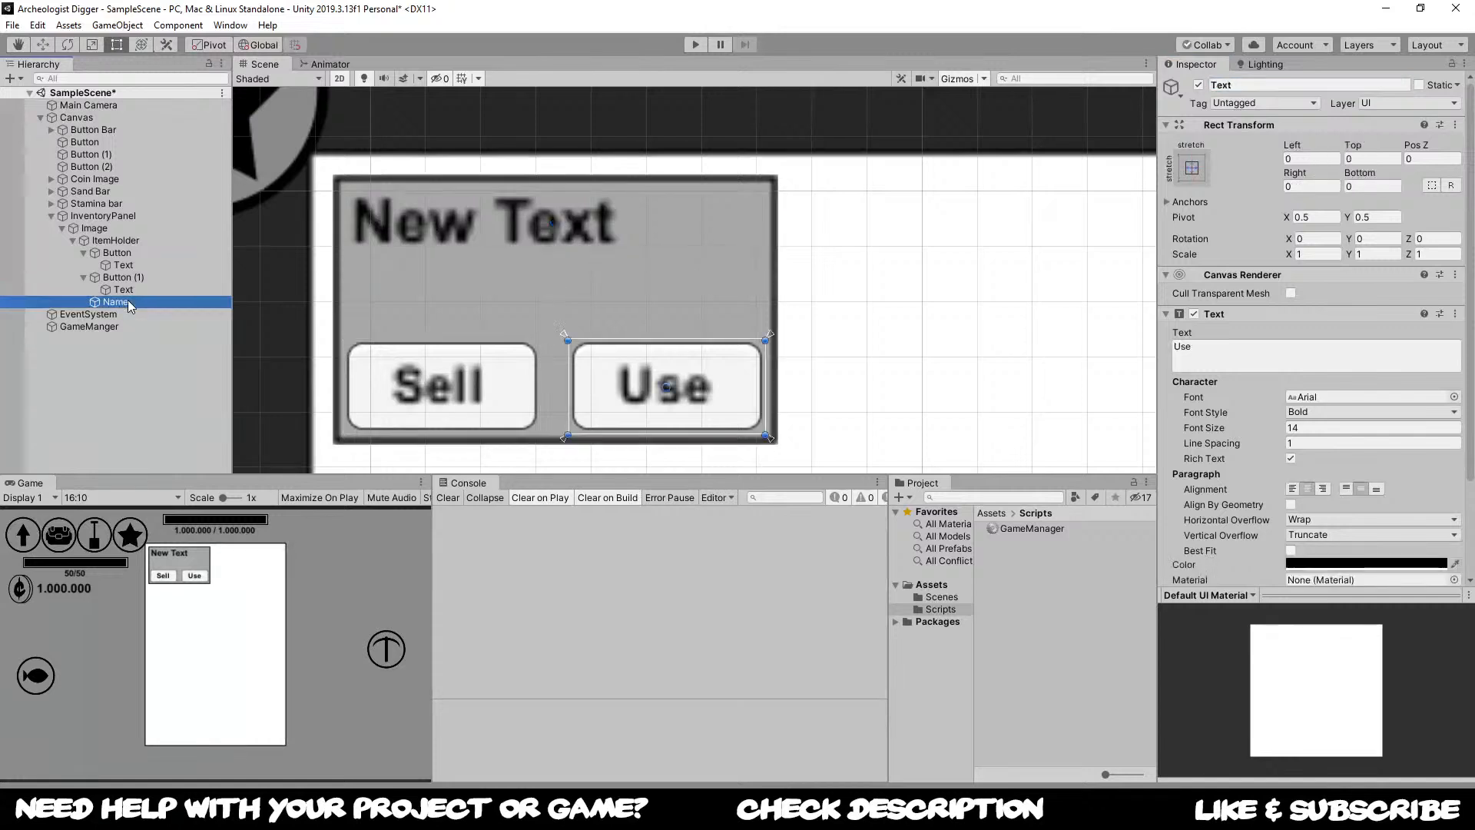
Step: Duplicate the item holder's Name text and place the copy directly below the original, above the Sell and Use buttons
{"action": "key", "text": "ctrl+d"}
{"action": "left_click_drag", "start_coordinate": [451, 219], "coordinate": [440, 295]}
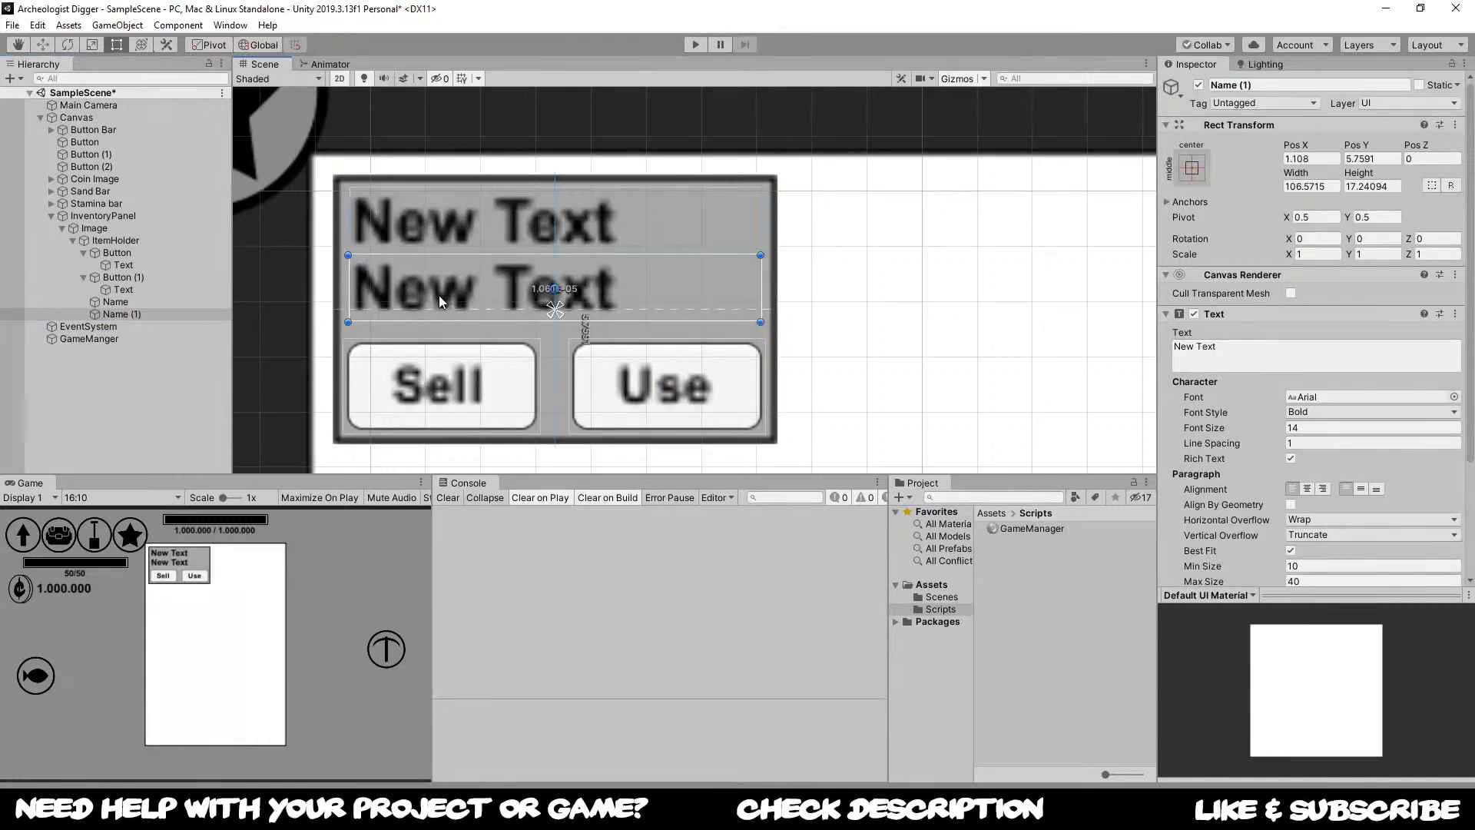
{"action": "left_click", "coordinate": [1236, 350]}
{"action": "type", "text": "Coins"}
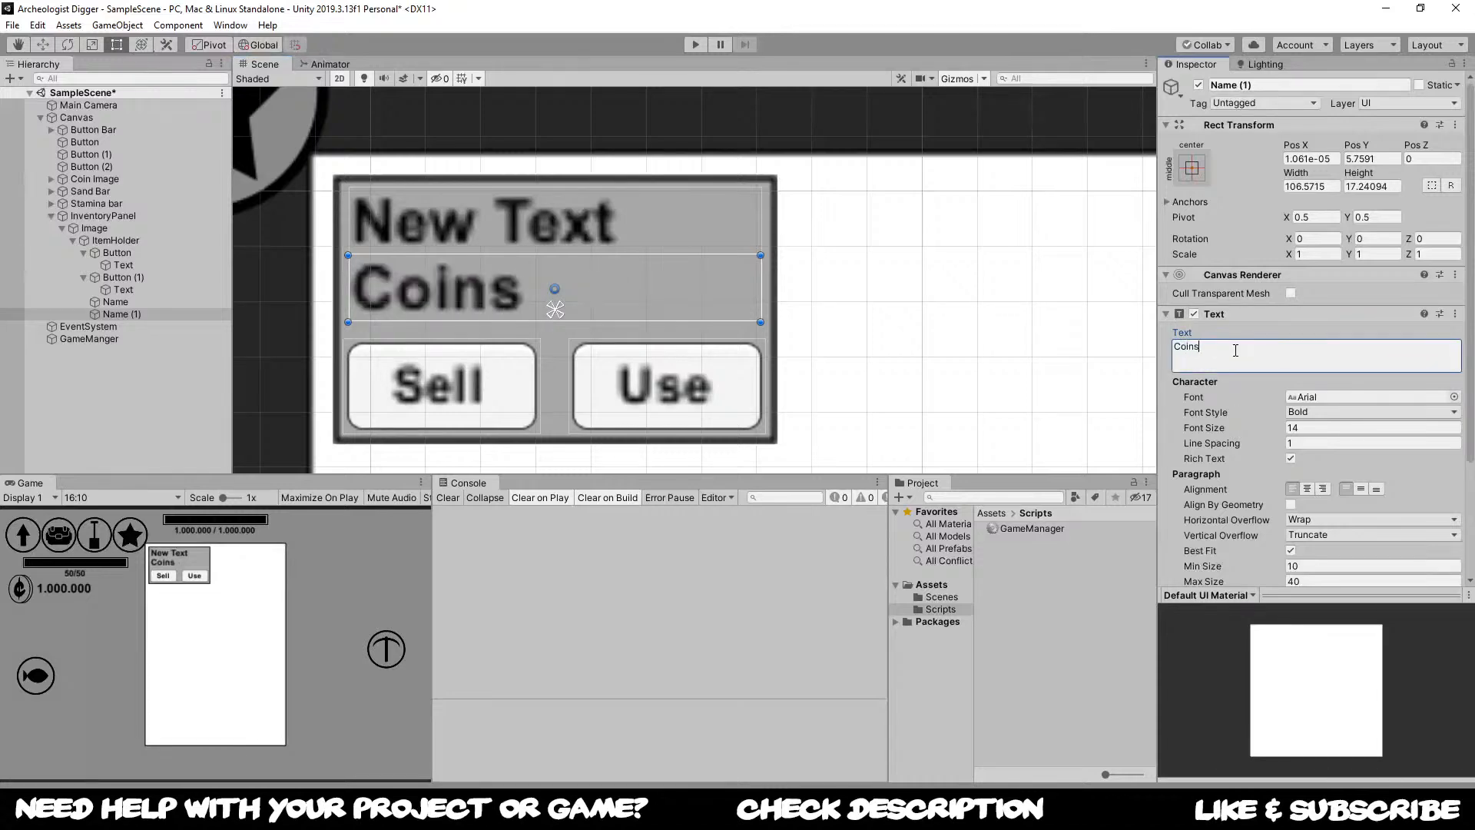
{"action": "key", "text": "BackSpace"}
{"action": "key", "text": "BackSpace"}
{"action": "key", "text": "BackSpace"}
{"action": "key", "text": "BackSpace"}
{"action": "key", "text": "BackSpace"}
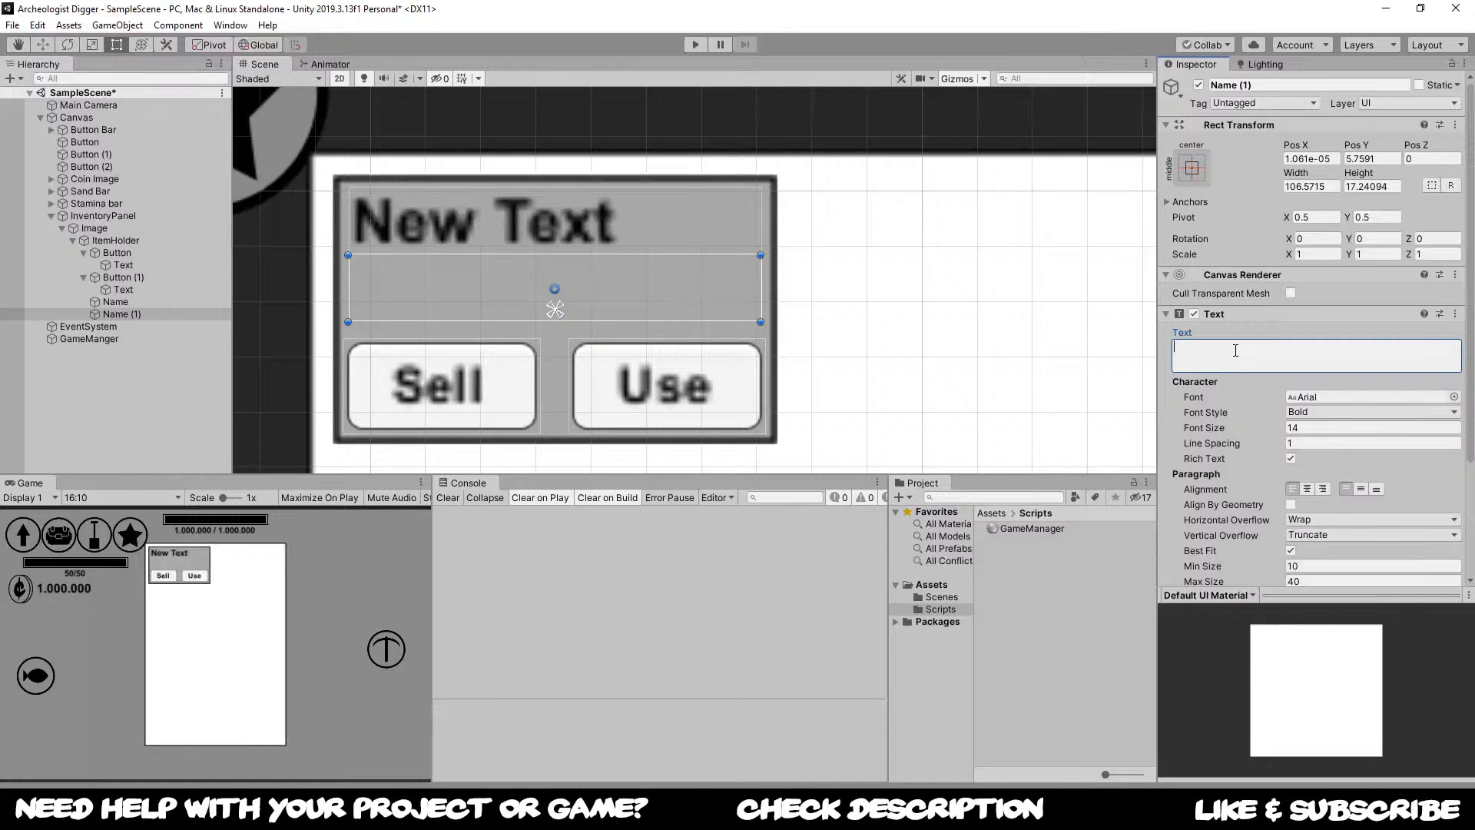
Step: Set the duplicated text's content to 10 and rename its object Coins
{"action": "type", "text": "10"}
{"action": "left_click", "coordinate": [1254, 86]}
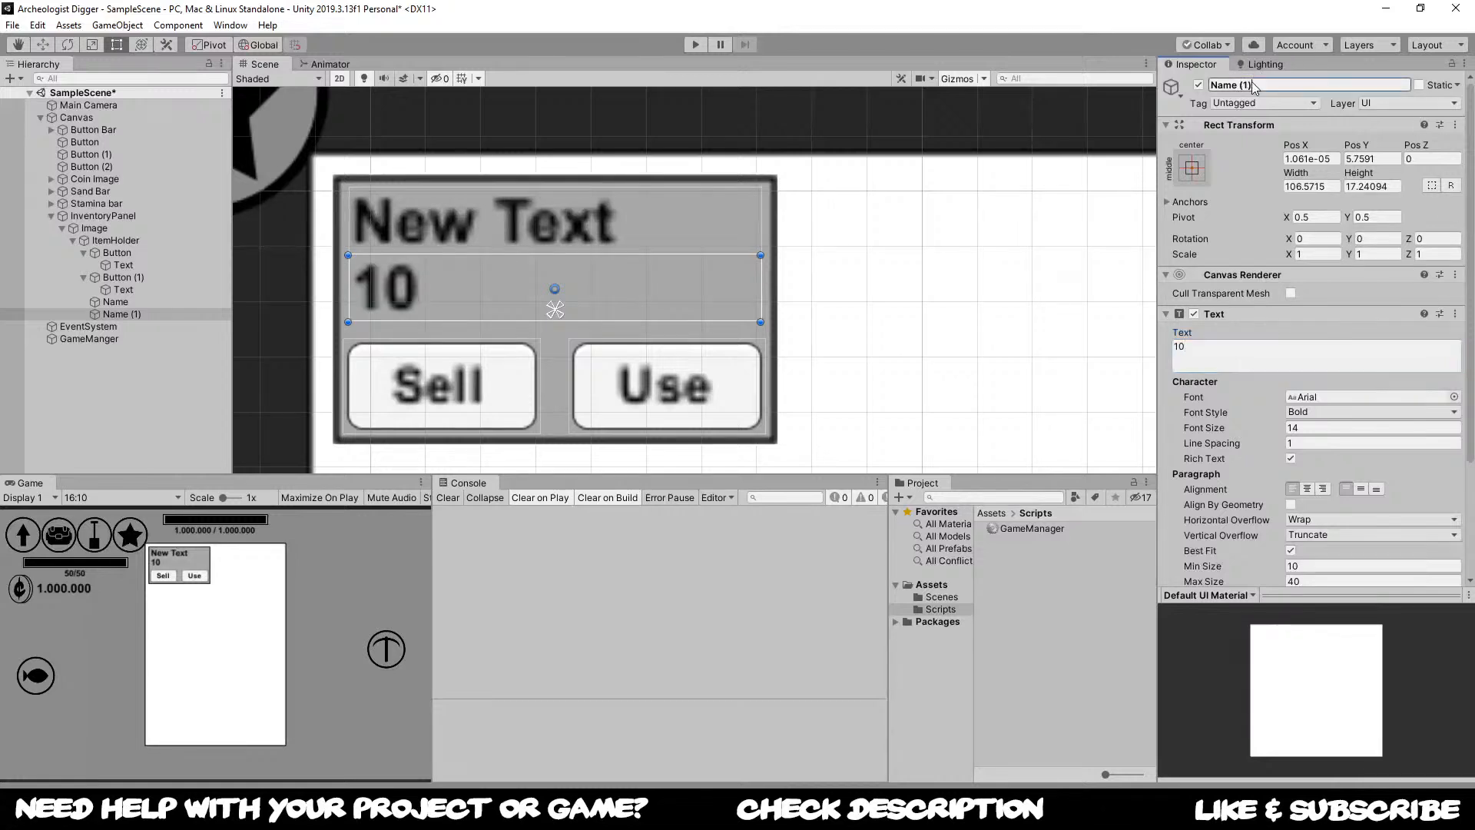
{"action": "type", "text": "Coins"}
{"action": "key", "text": "Return"}
Step: Halve the Coins text's width to about 53 and place a duplicate of it in the free half of the row
{"action": "left_click_drag", "start_coordinate": [760, 285], "coordinate": [555, 286]}
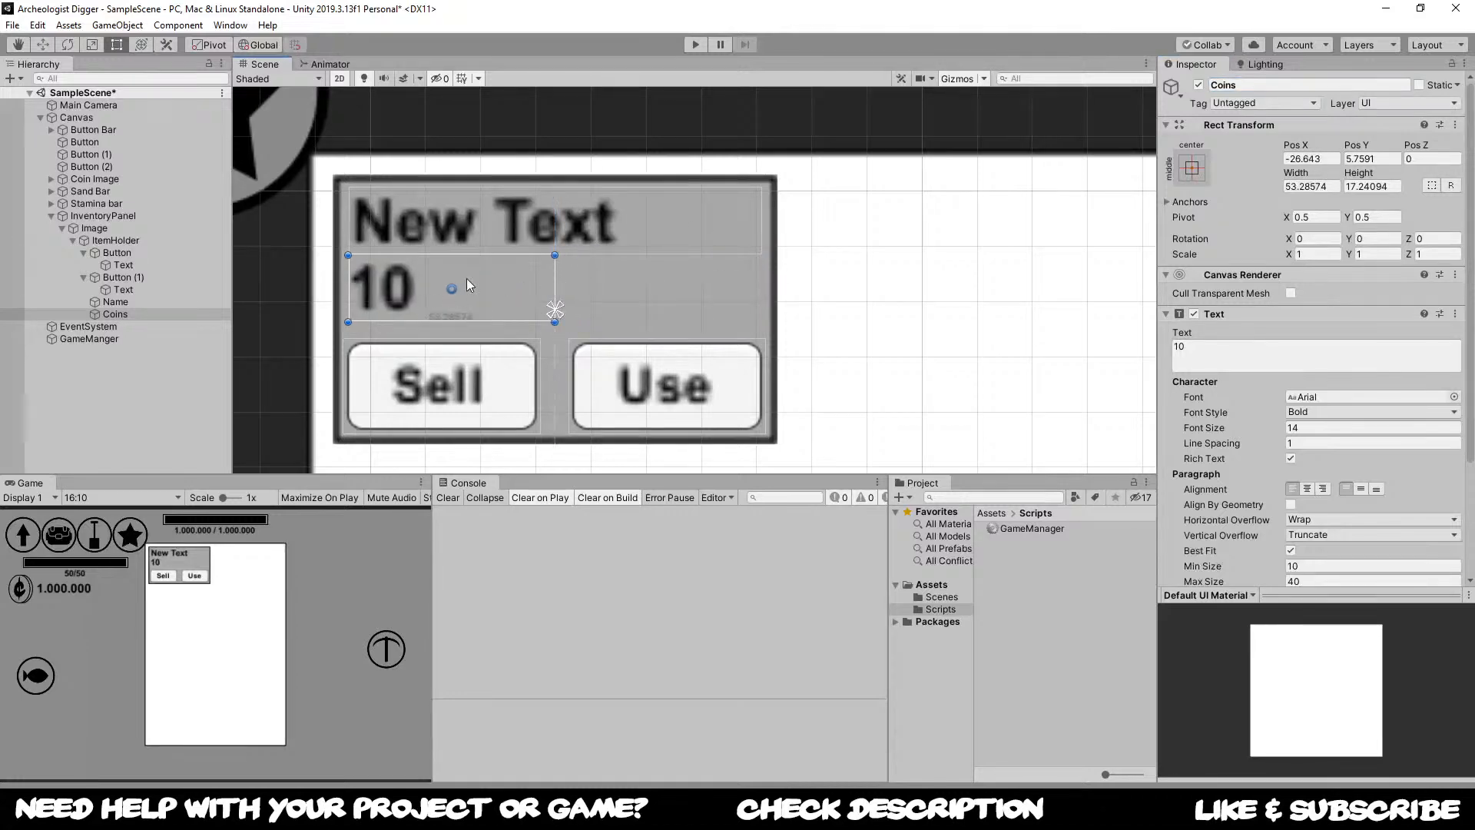
{"action": "key", "text": "ctrl+d"}
{"action": "left_click_drag", "start_coordinate": [393, 286], "coordinate": [599, 293]}
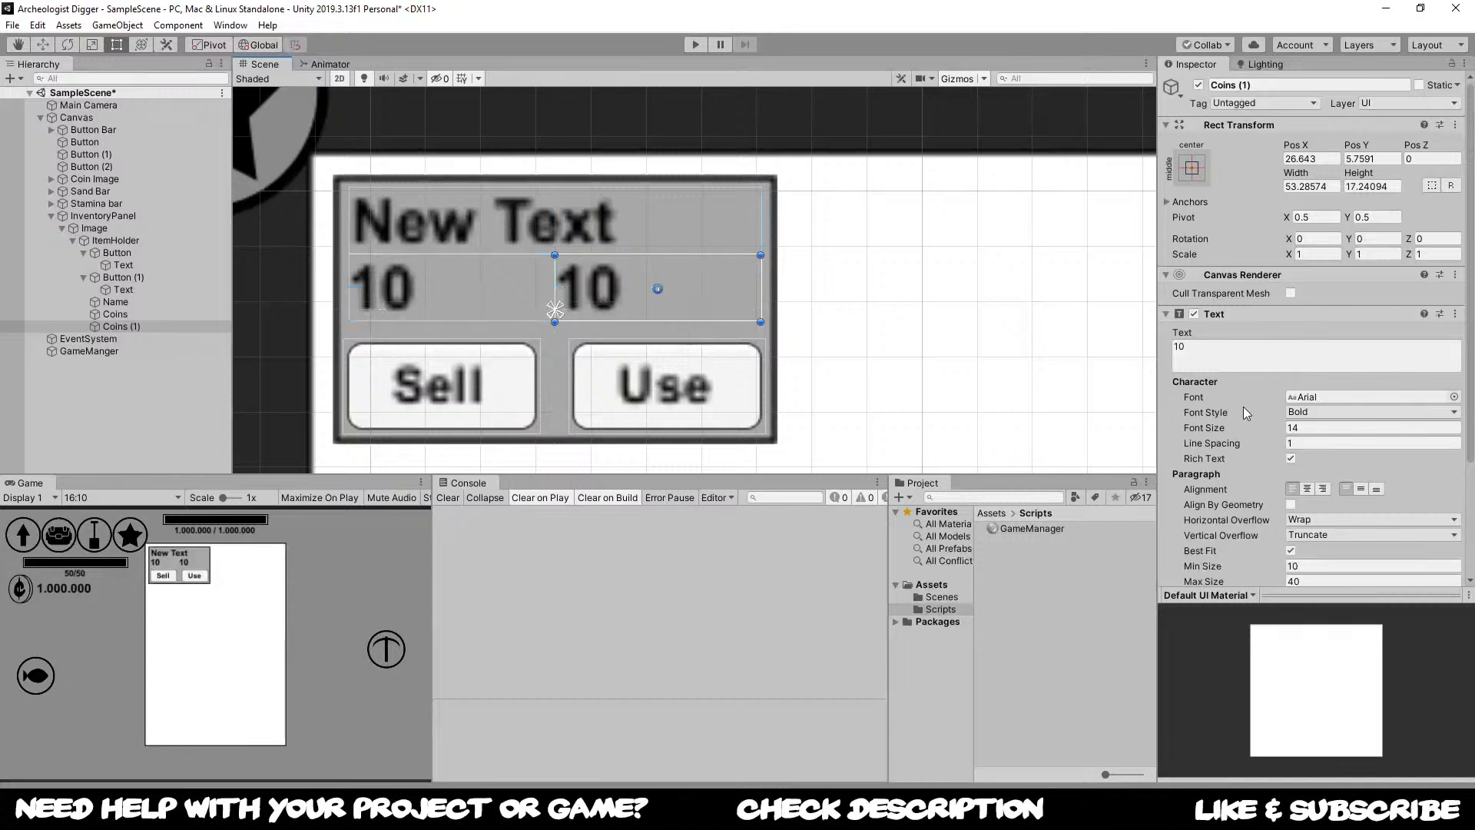
Step: Right-align the duplicated Coins text and rename its object AmountText
{"action": "left_click", "coordinate": [1322, 489]}
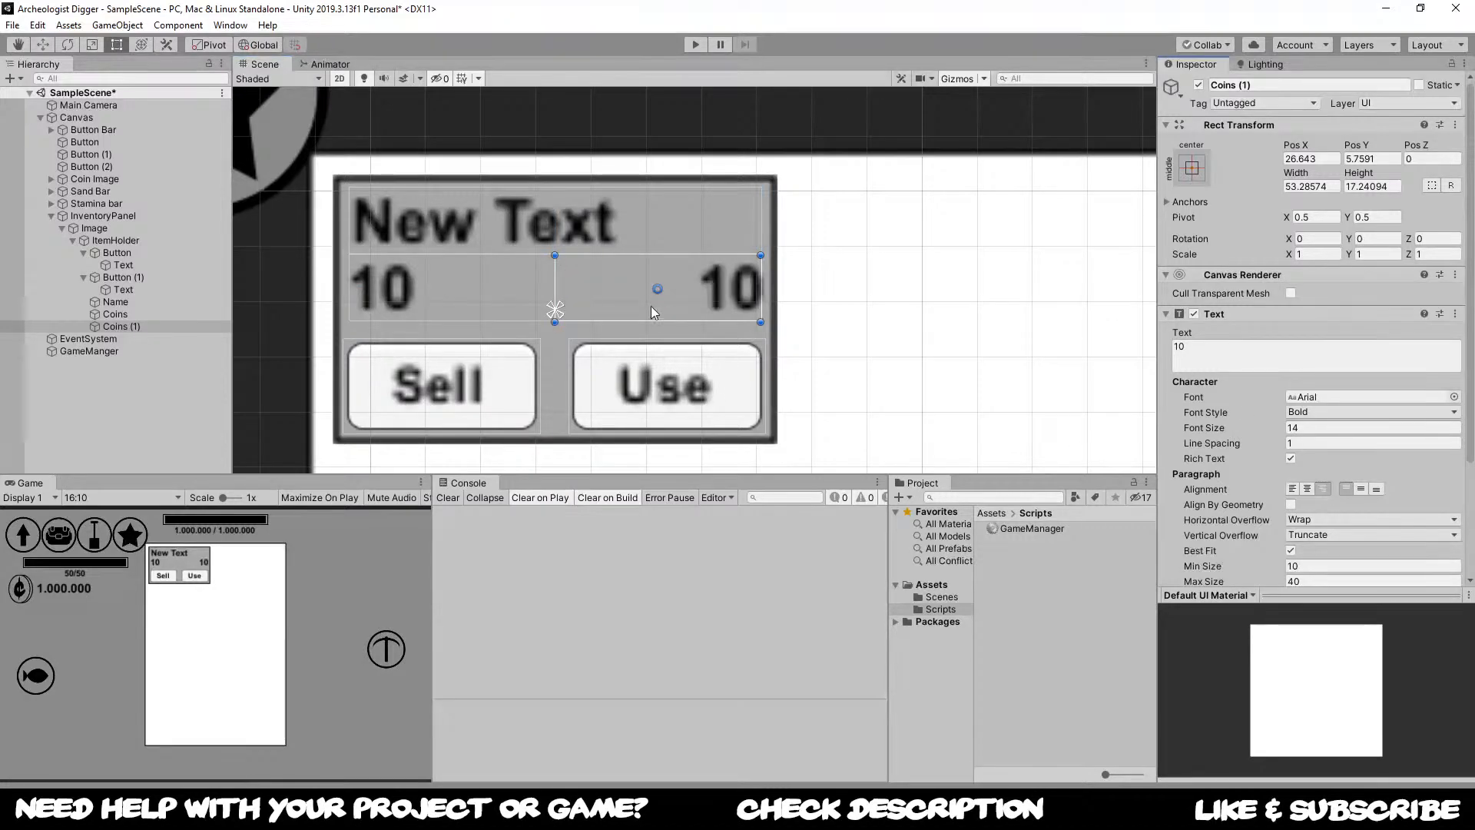
{"action": "left_click", "coordinate": [1273, 86]}
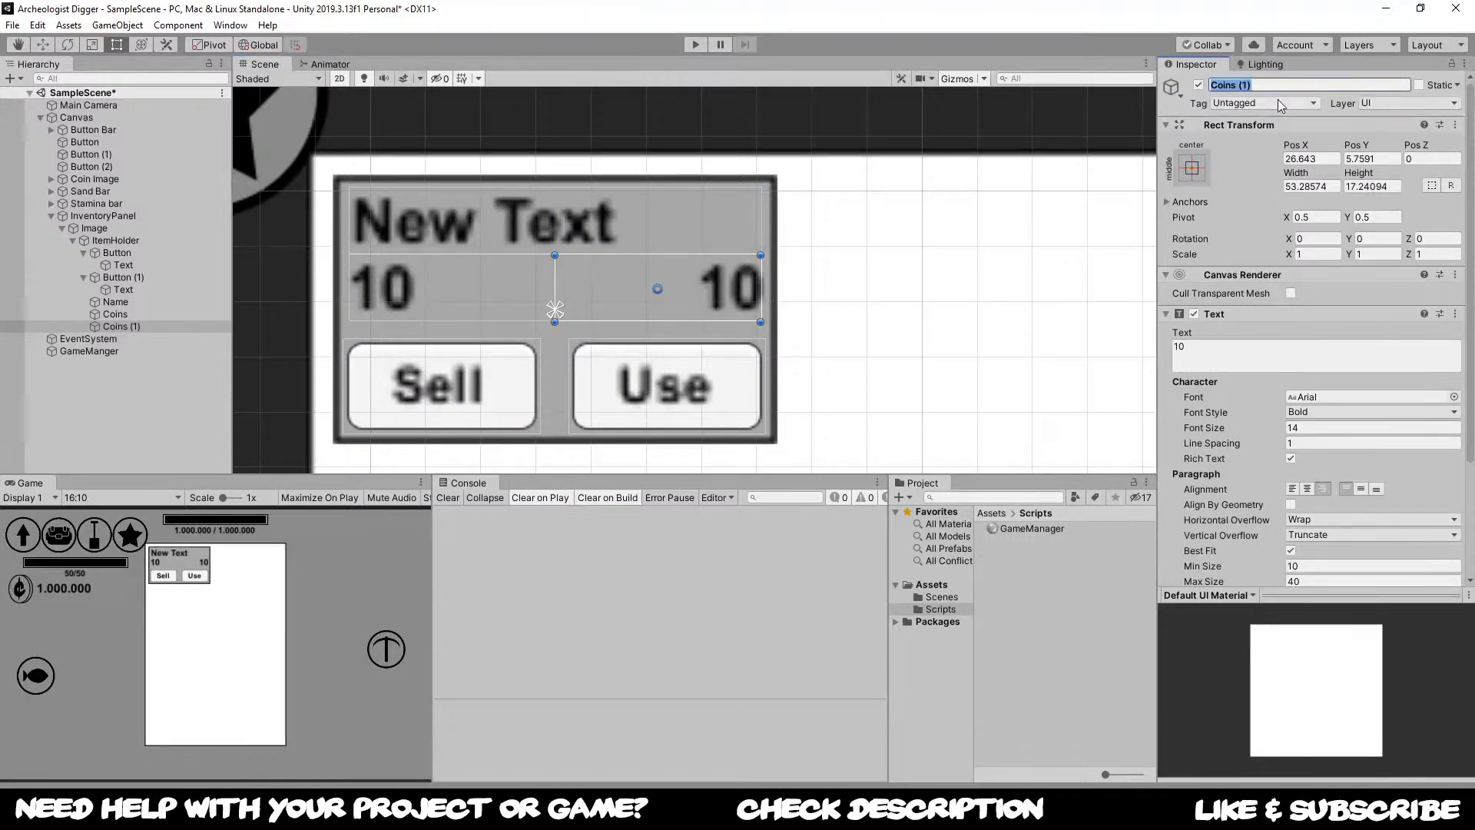
{"action": "type", "text": "Amount"}
{"action": "key", "text": "Return"}
{"action": "type", "text": "Text"}
{"action": "key", "text": "Return"}
Step: Rename the Coins text object as CoinsText
{"action": "left_click", "coordinate": [458, 273]}
{"action": "left_click", "coordinate": [1284, 86]}
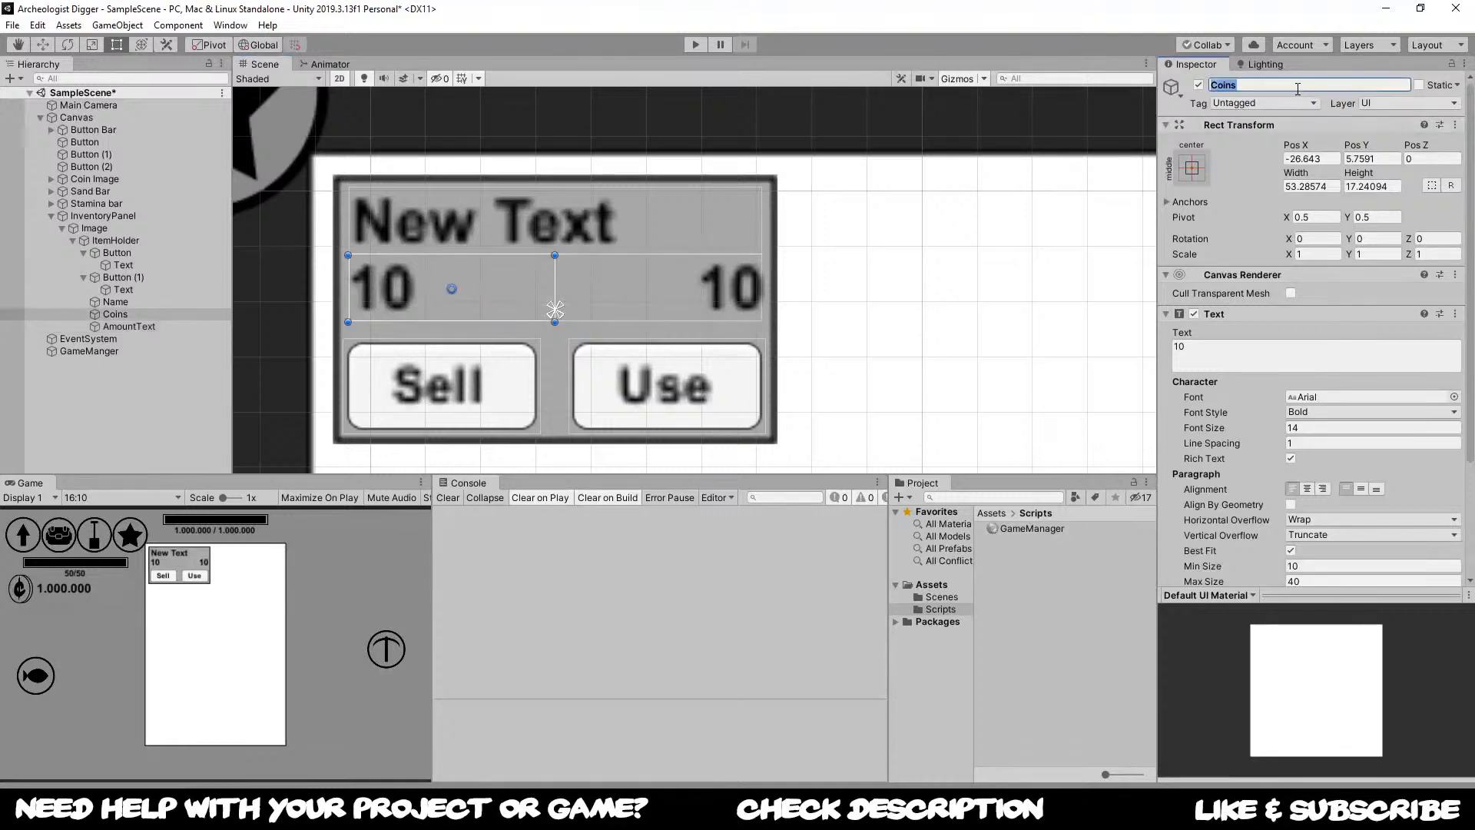
{"action": "type", "text": "Text"}
{"action": "key", "text": "Return"}
Step: Add a UI Image as a child of ItemHolder and give it the coin sprite UI_7 as source image
{"action": "right_click", "coordinate": [119, 241]}
{"action": "mouse_move", "coordinate": [162, 504]}
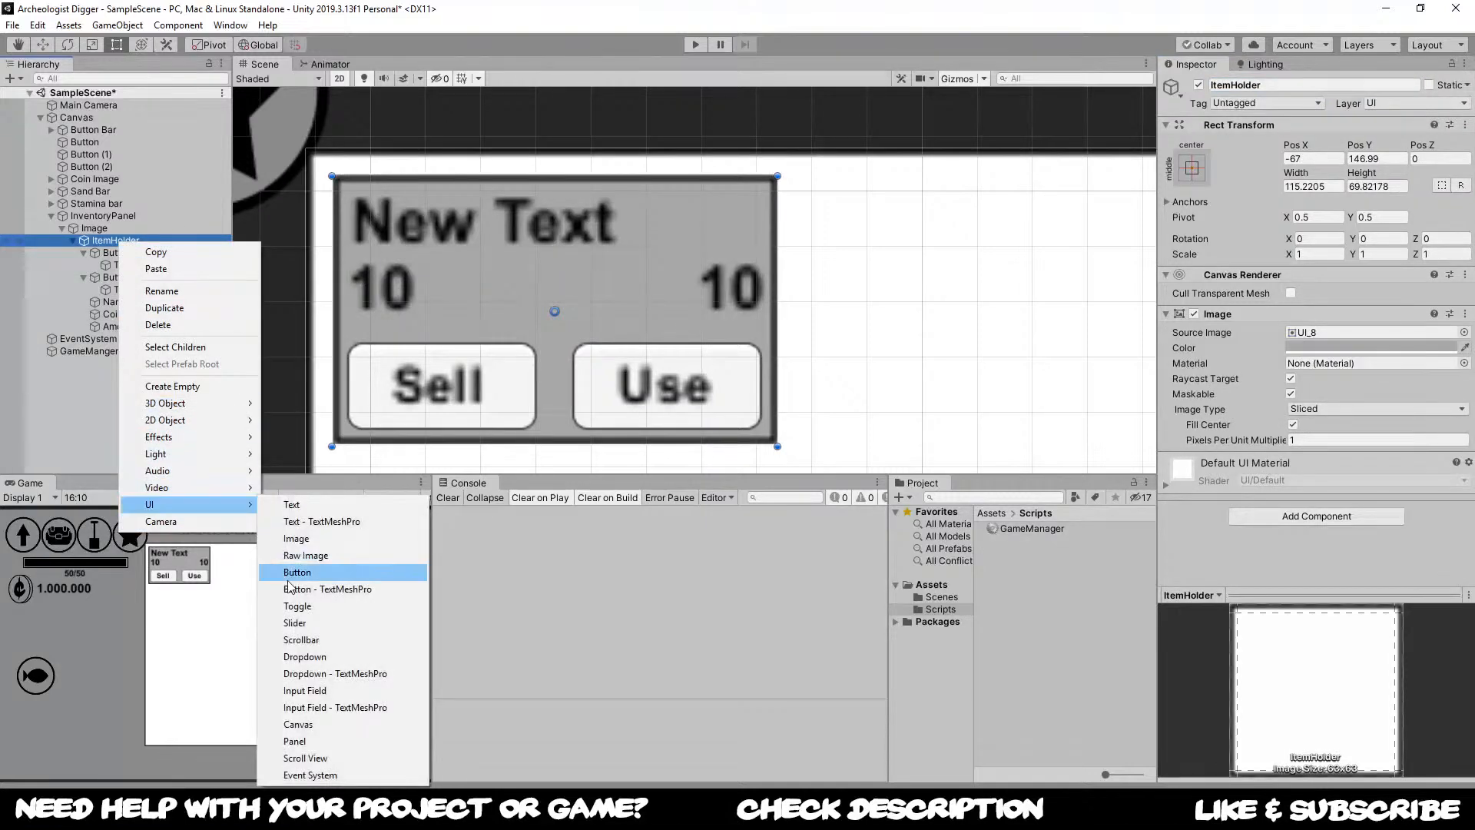
{"action": "left_click", "coordinate": [314, 539]}
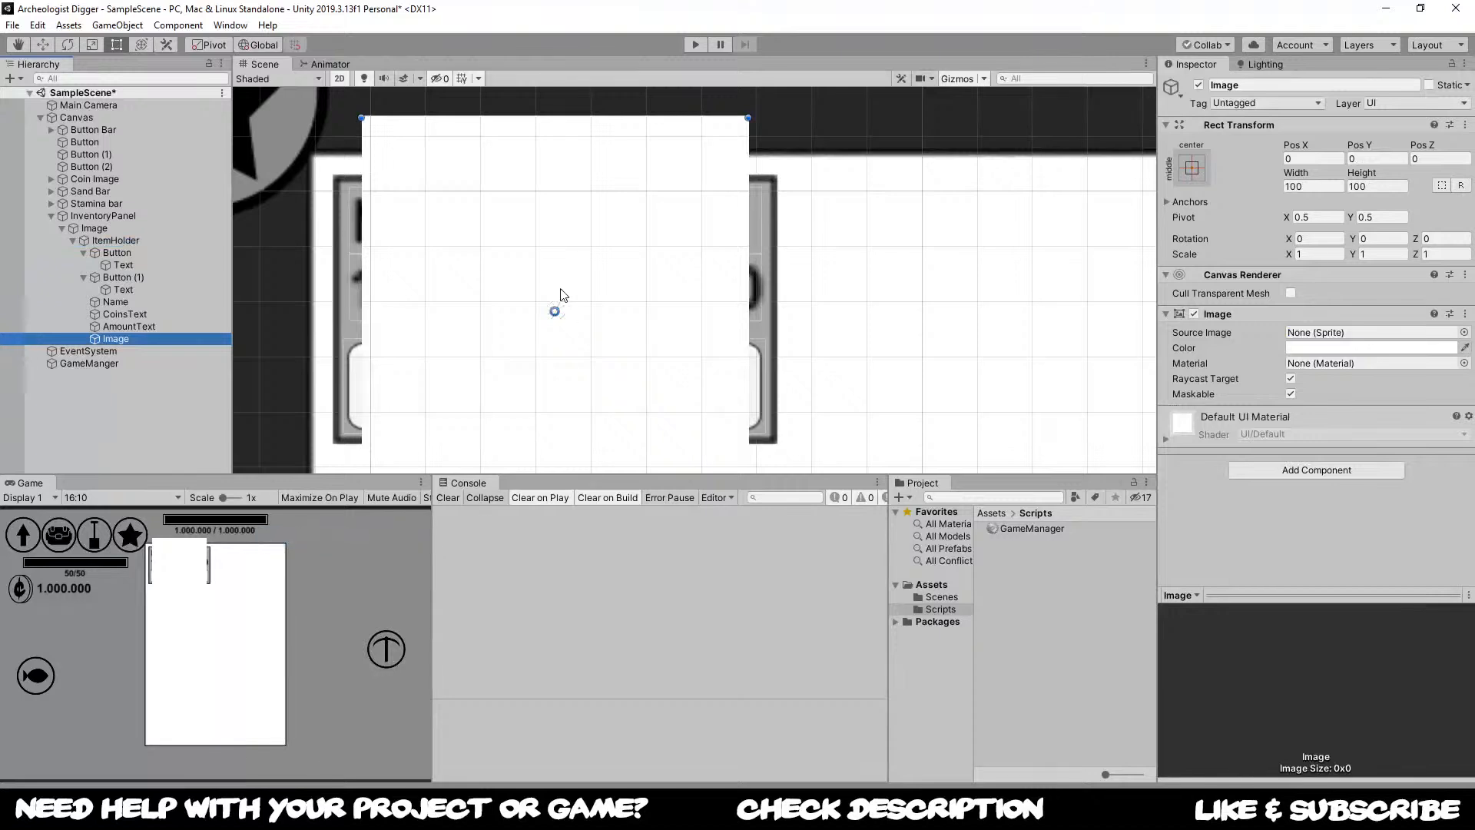
{"action": "left_click", "coordinate": [1464, 331]}
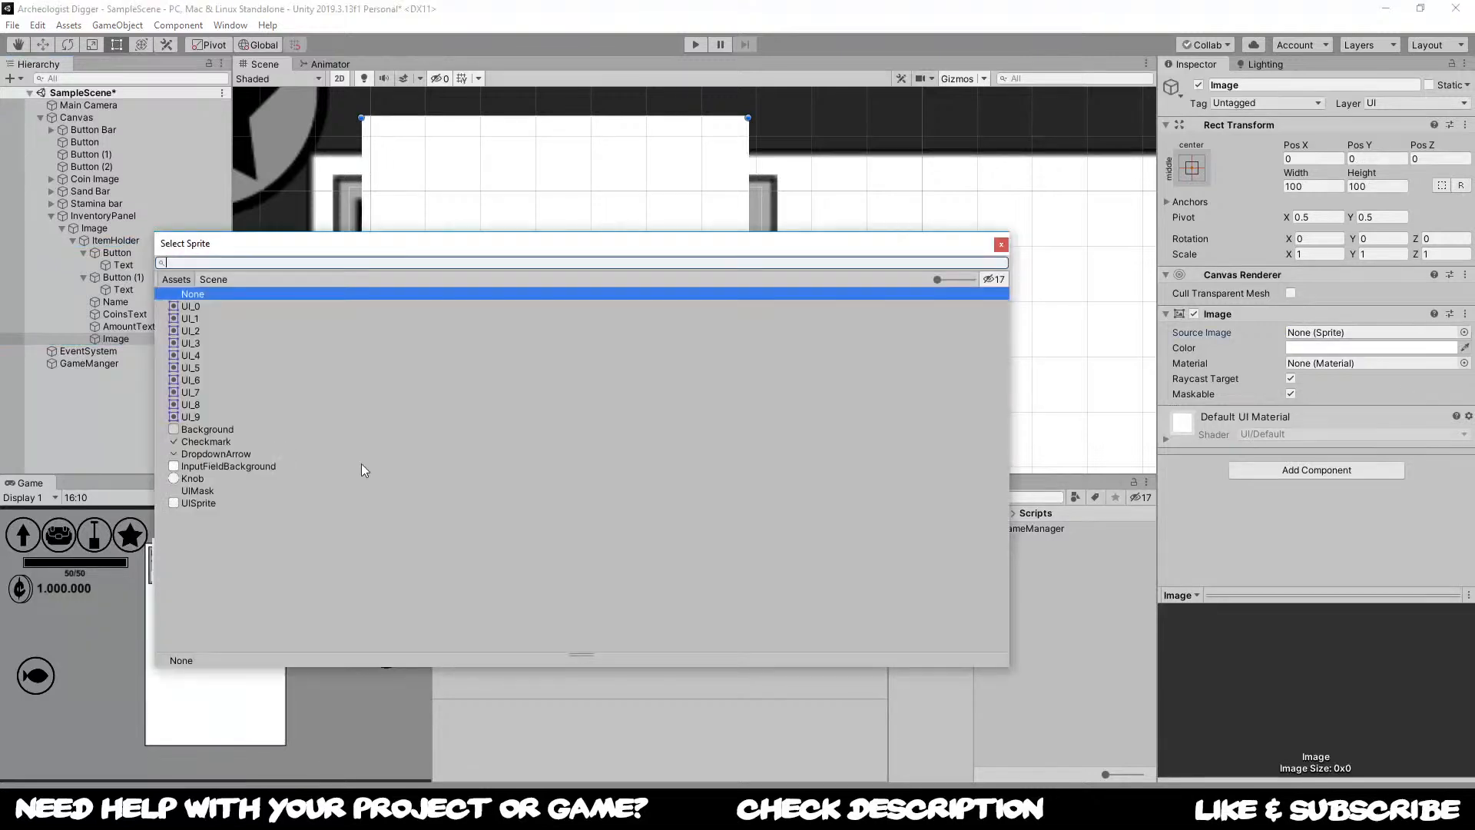
{"action": "left_click", "coordinate": [197, 417]}
{"action": "left_click", "coordinate": [204, 405]}
{"action": "left_click", "coordinate": [219, 393]}
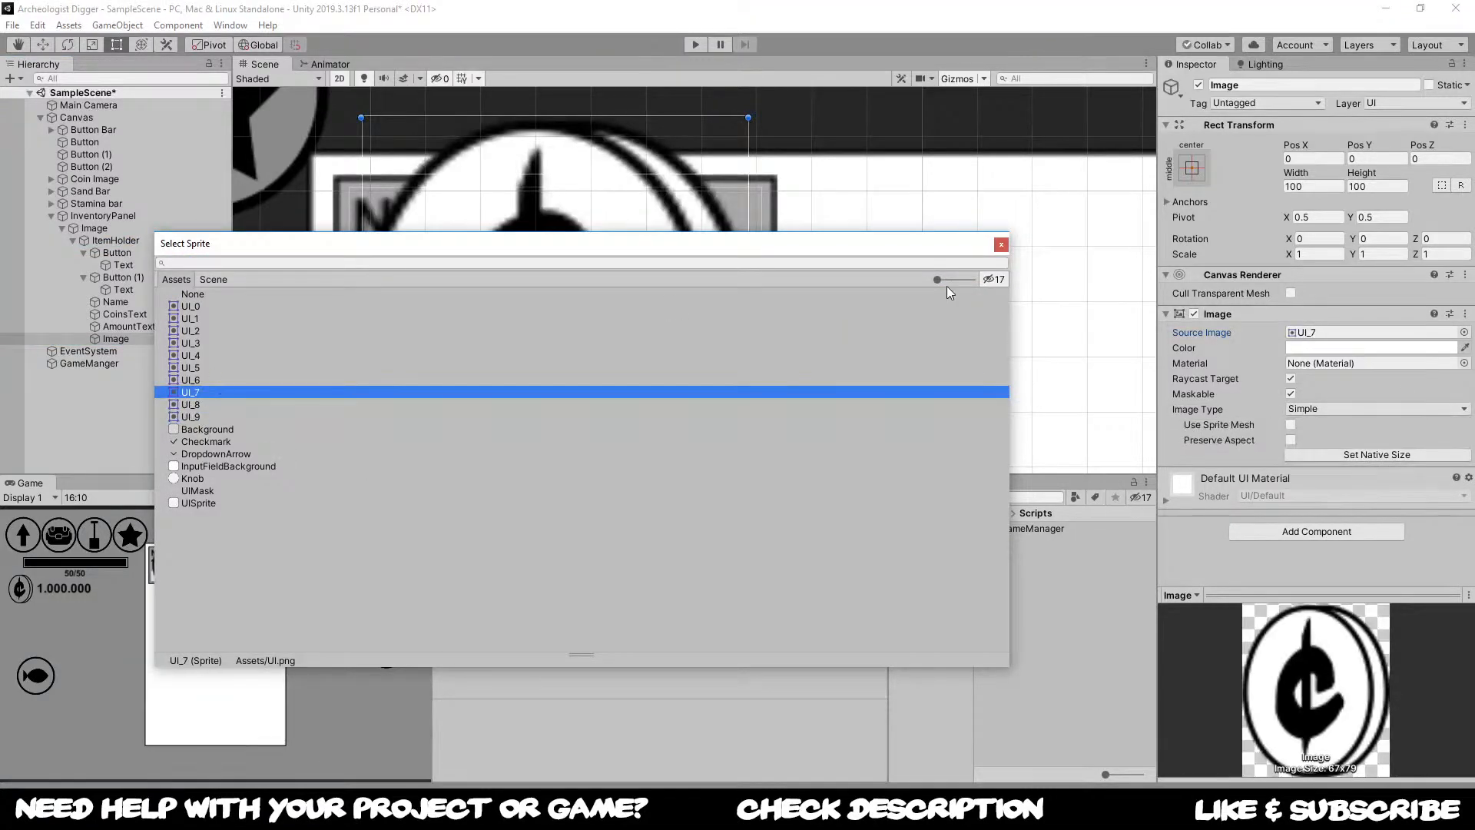
{"action": "left_click", "coordinate": [1001, 244]}
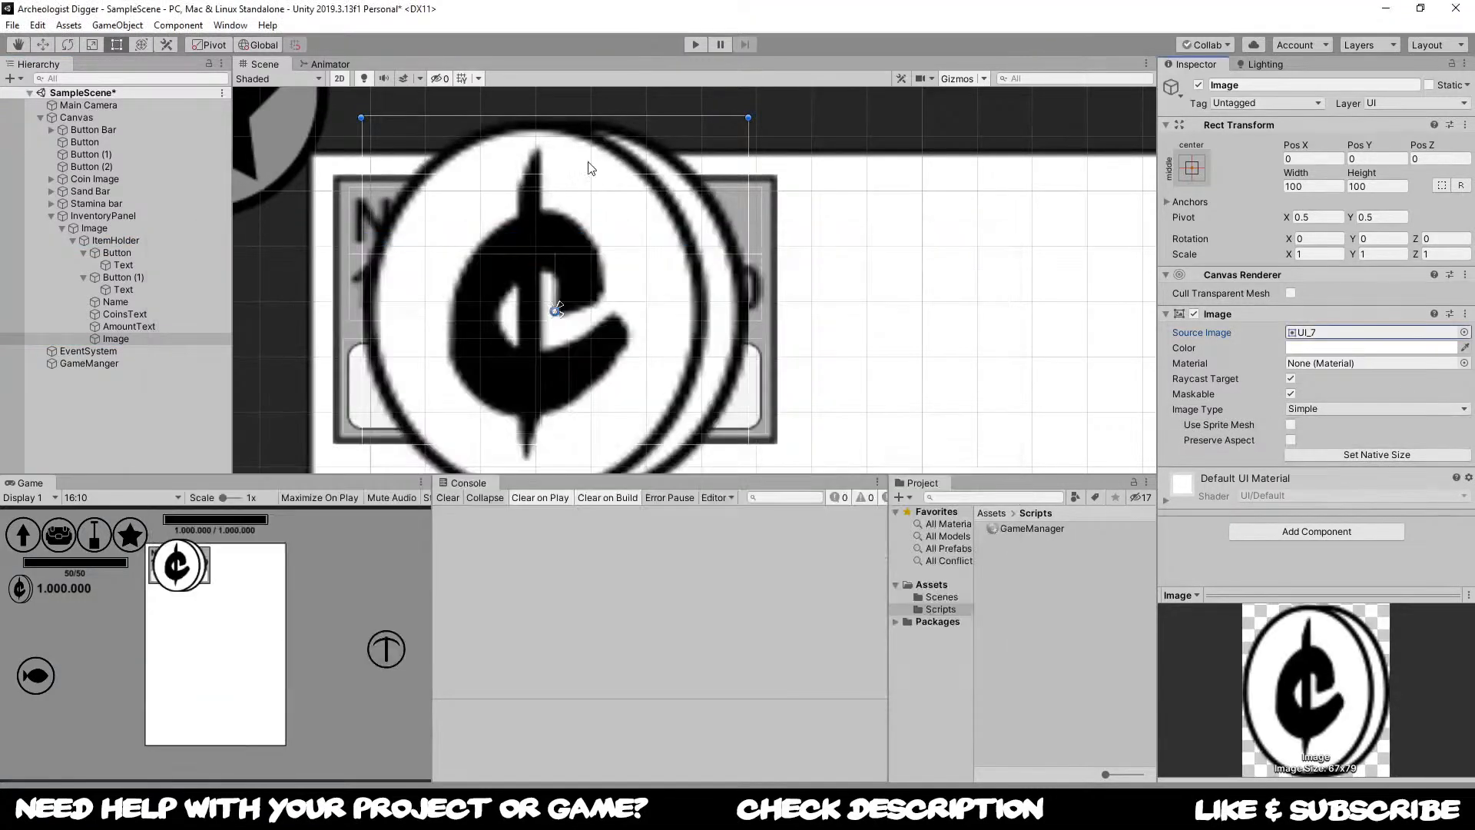
Step: Preserve the coin image's aspect ratio and shrink it to about 27 by 34 at the start of the CoinsText row
{"action": "left_click", "coordinate": [1291, 439]}
{"action": "left_click_drag", "start_coordinate": [362, 117], "coordinate": [647, 373]}
{"action": "left_click_drag", "start_coordinate": [721, 463], "coordinate": [427, 316]}
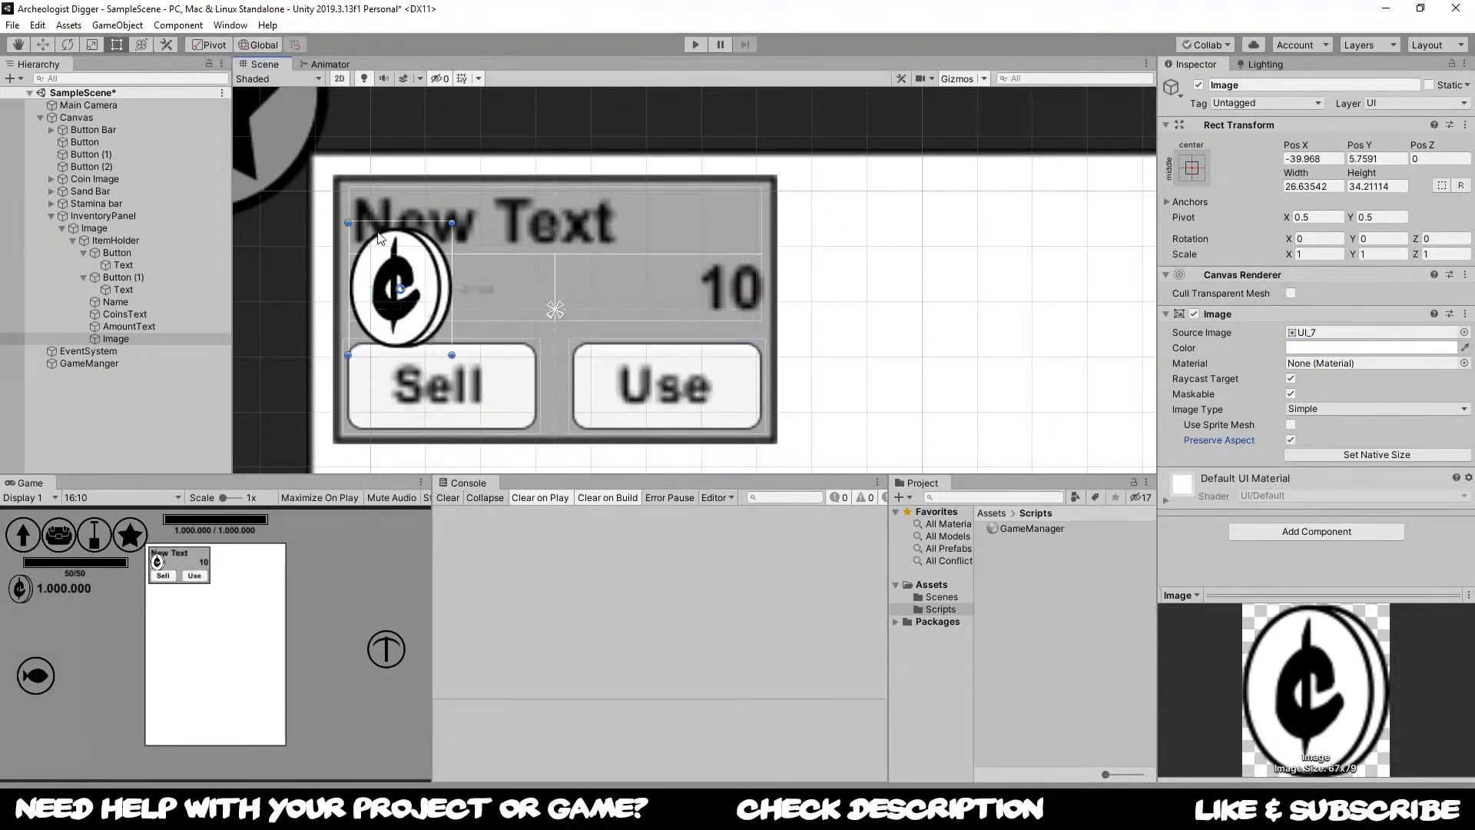
Step: Fit the coin image to the row at about 21 by 17 and make CoinsText start right beside it
{"action": "left_click_drag", "start_coordinate": [384, 224], "coordinate": [395, 290]}
{"action": "left_click", "coordinate": [473, 297]}
{"action": "left_click", "coordinate": [405, 292]}
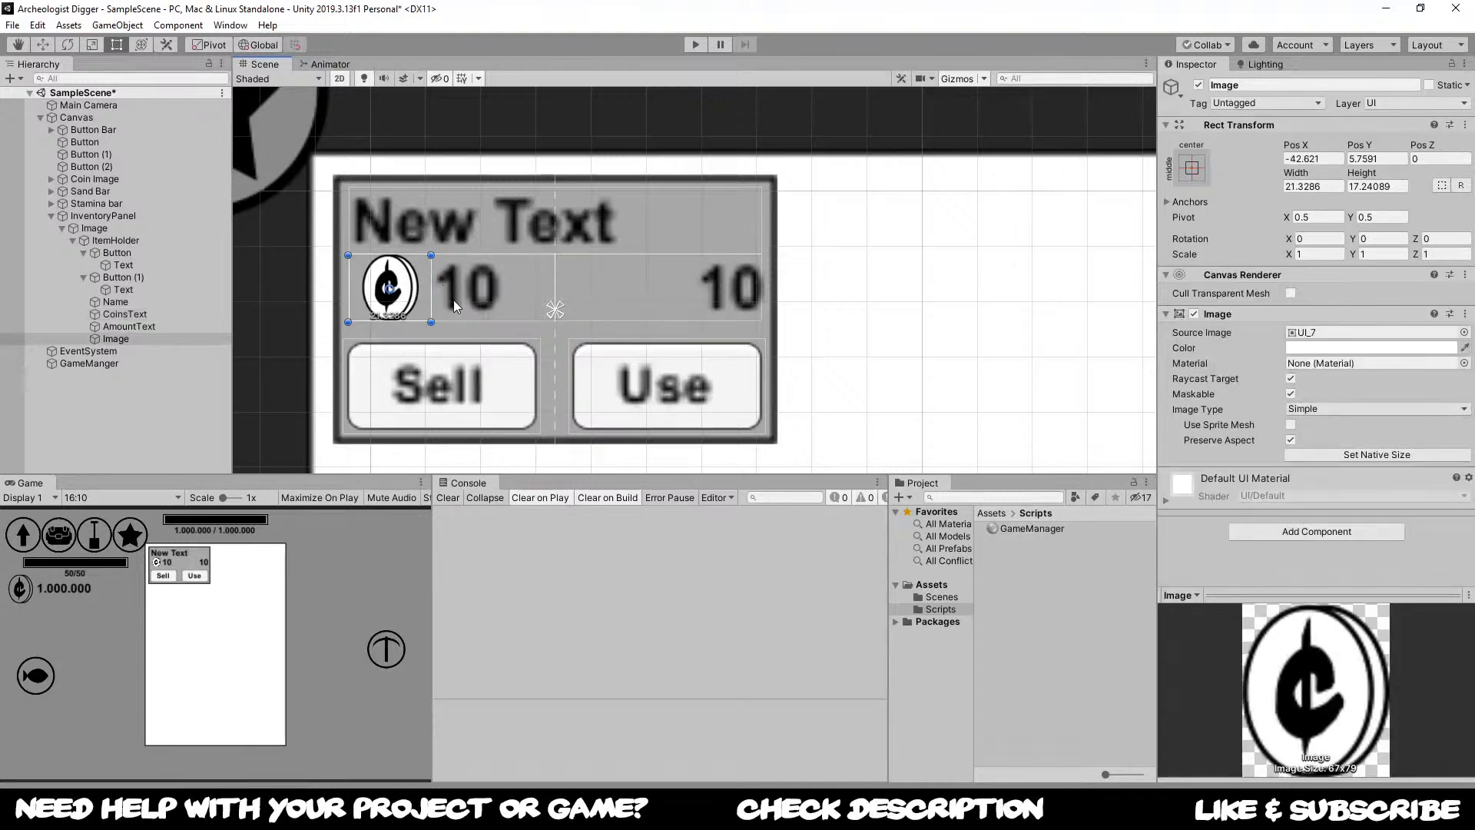
Step: Run the game with Maximize On Play enabled to check the item holder's layout, and stop it
{"action": "left_click", "coordinate": [562, 294]}
{"action": "scroll", "coordinate": [561, 294], "scroll_direction": "down", "scroll_amount": 3}
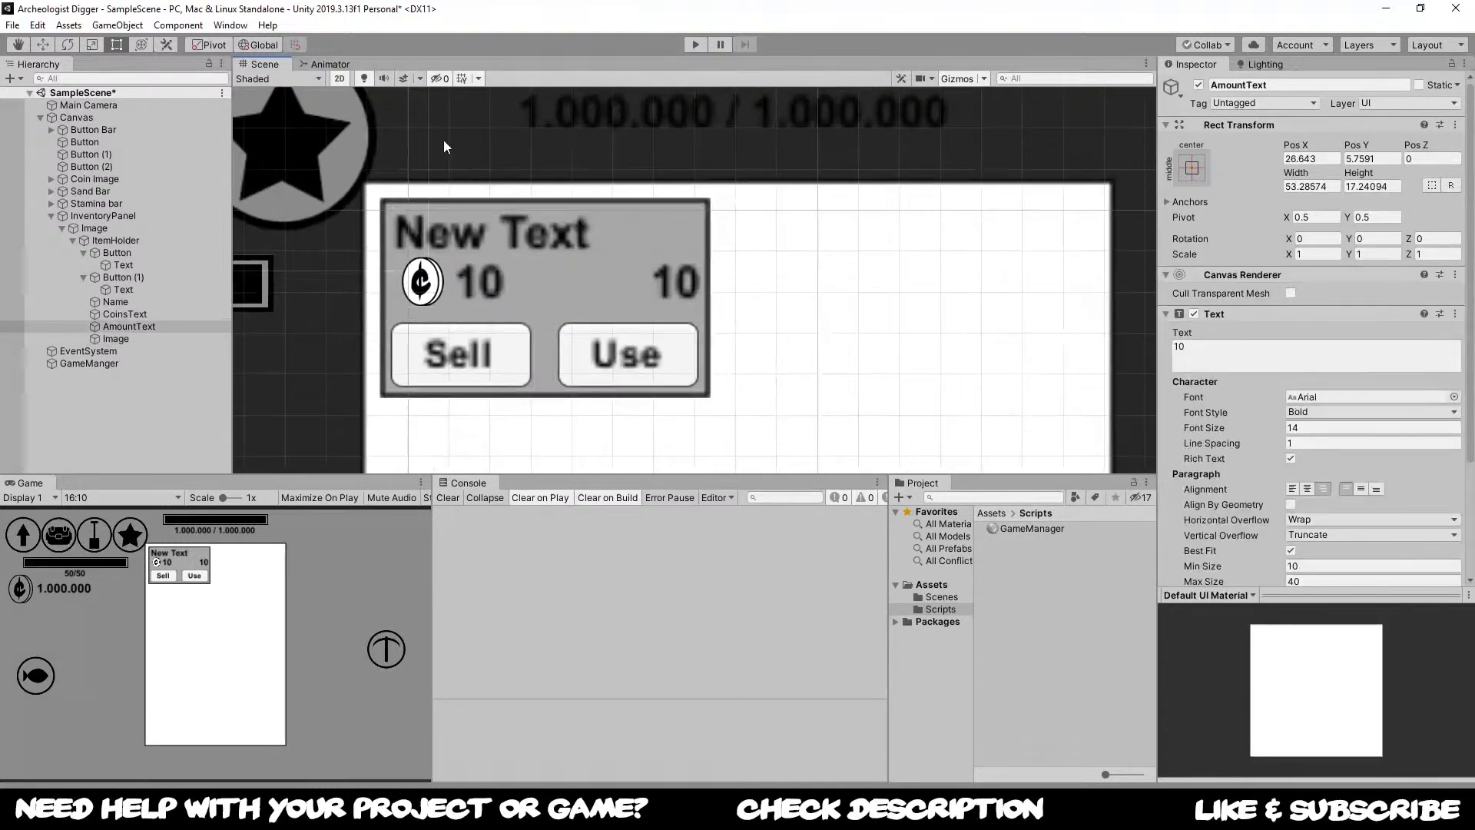
{"action": "left_click", "coordinate": [444, 143]}
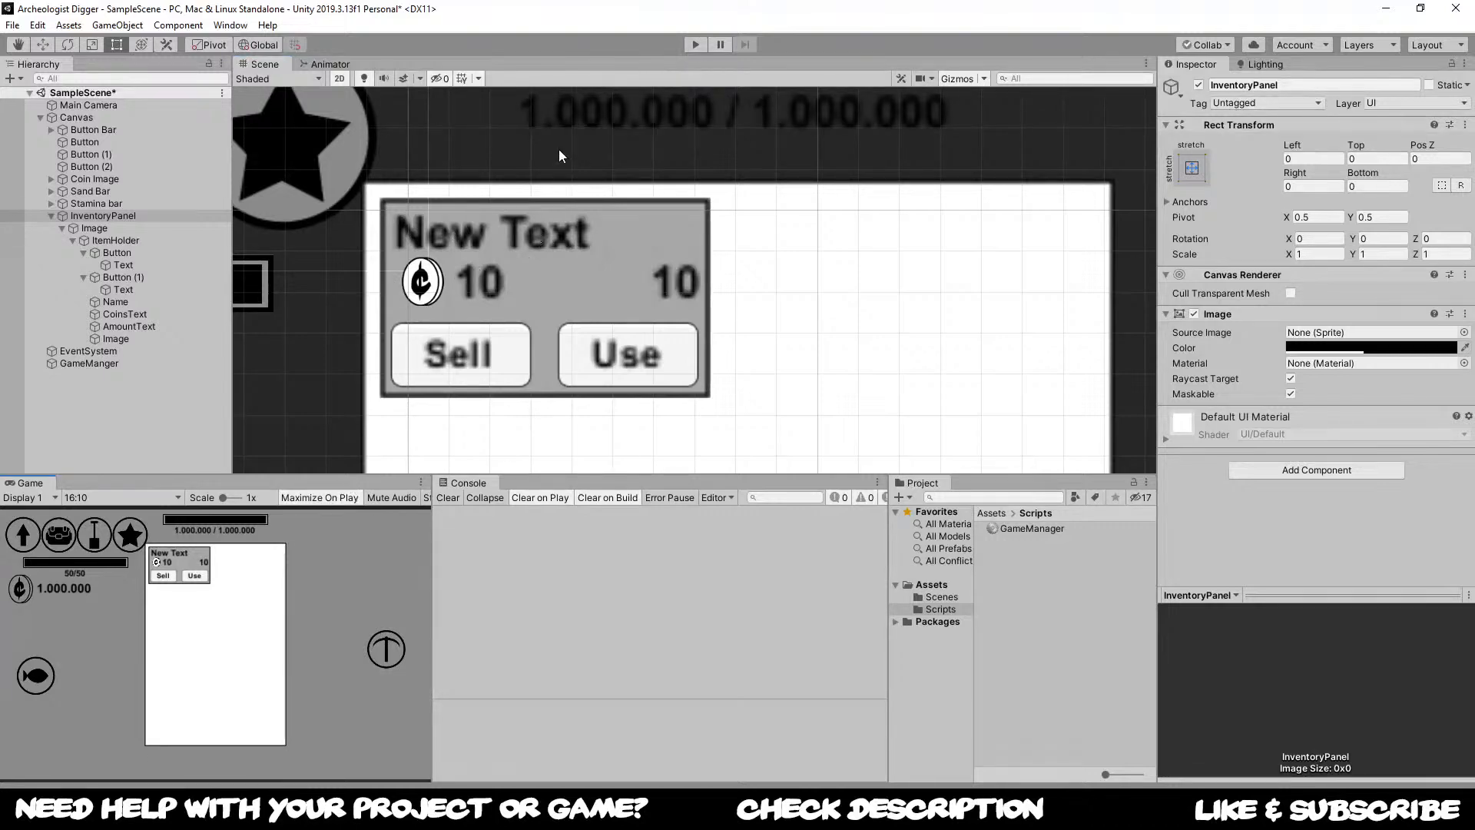
{"action": "left_click", "coordinate": [694, 45]}
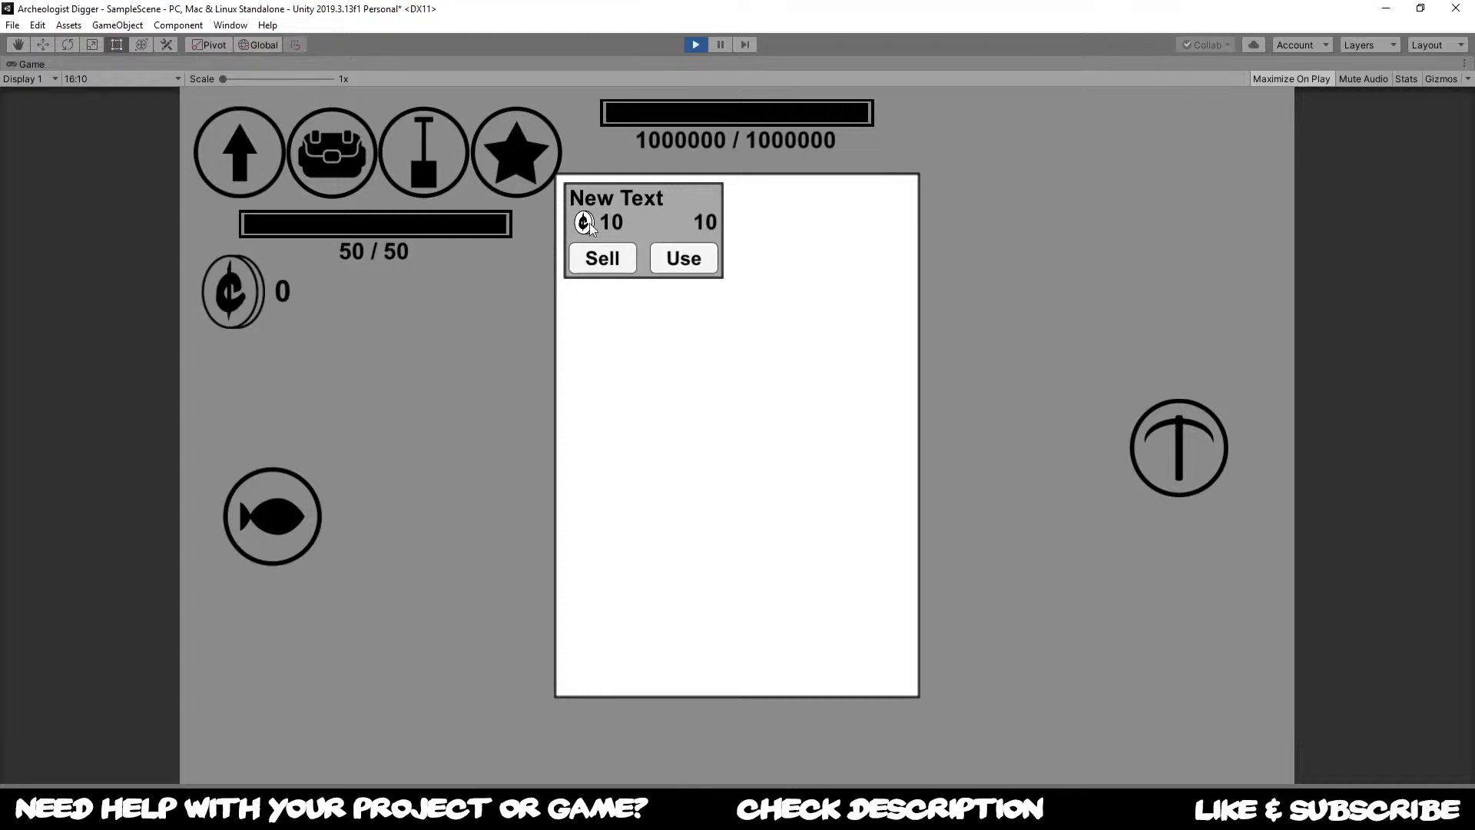
{"action": "left_click", "coordinate": [694, 46]}
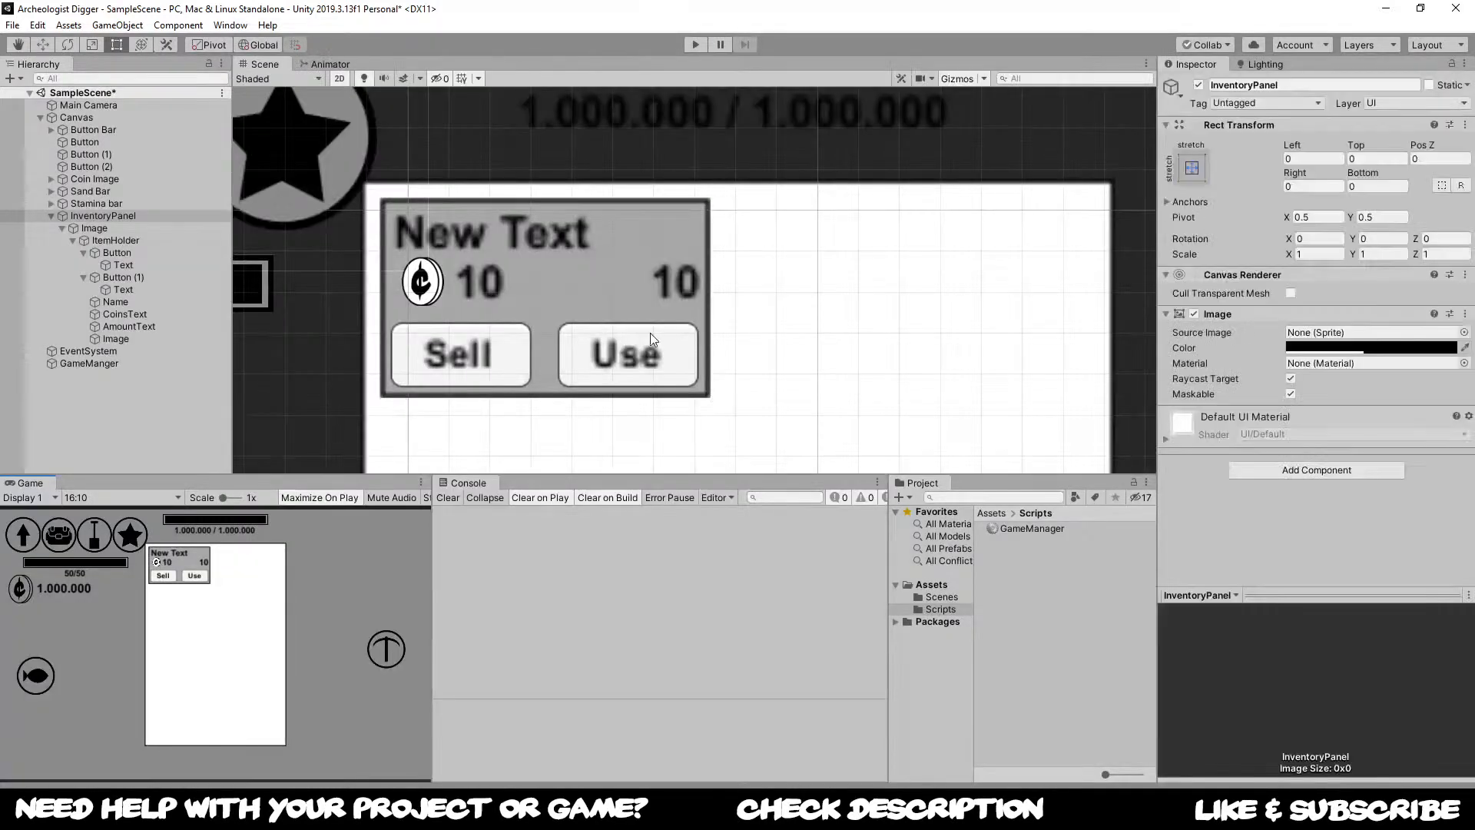
Step: Prefix the AmountText content with an x so it reads "x 10"
{"action": "left_click", "coordinate": [659, 278]}
{"action": "left_click", "coordinate": [1189, 346]}
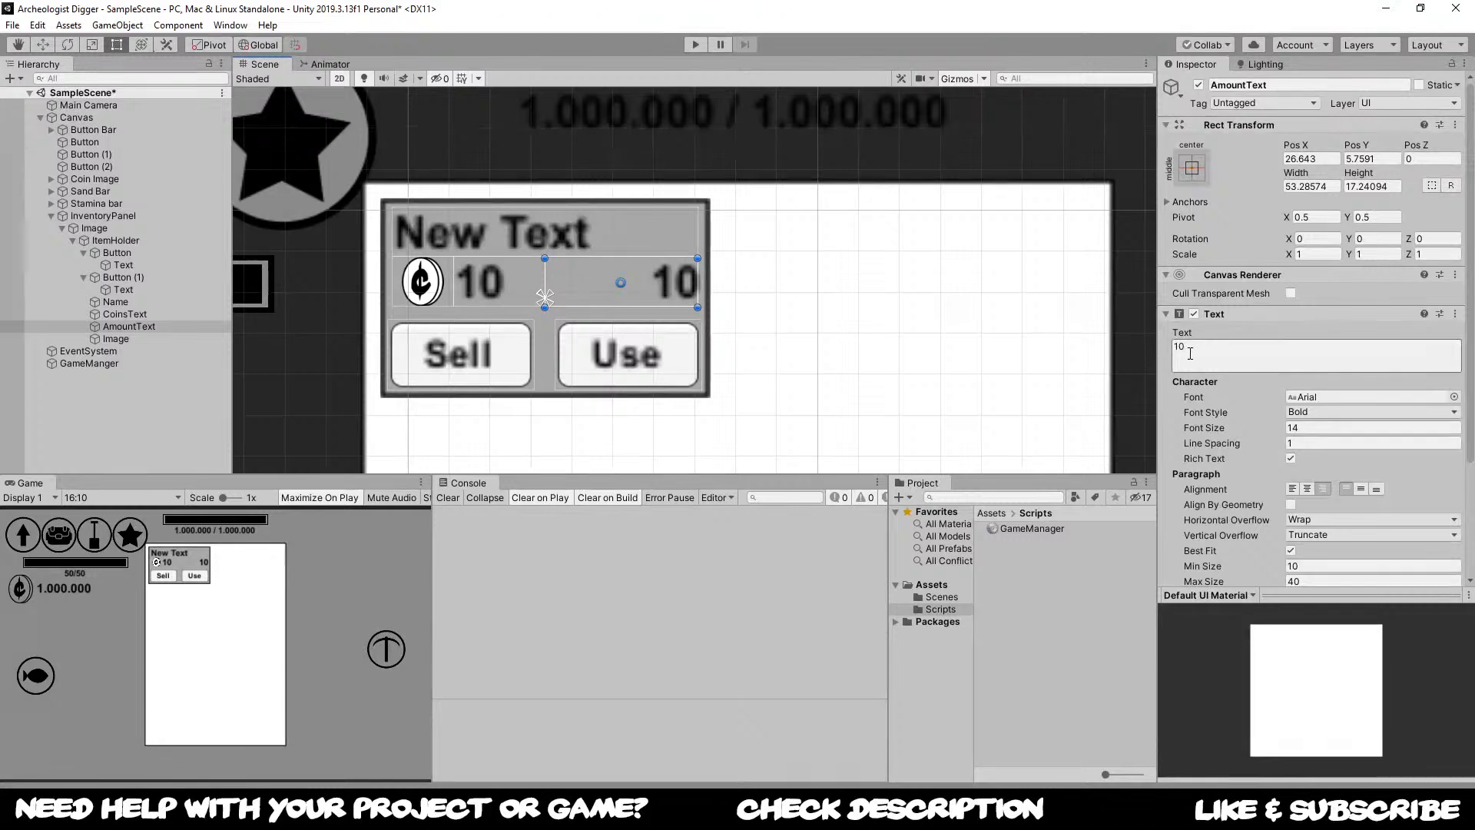
{"action": "double_click", "coordinate": [1189, 346]}
{"action": "key", "text": "Left"}
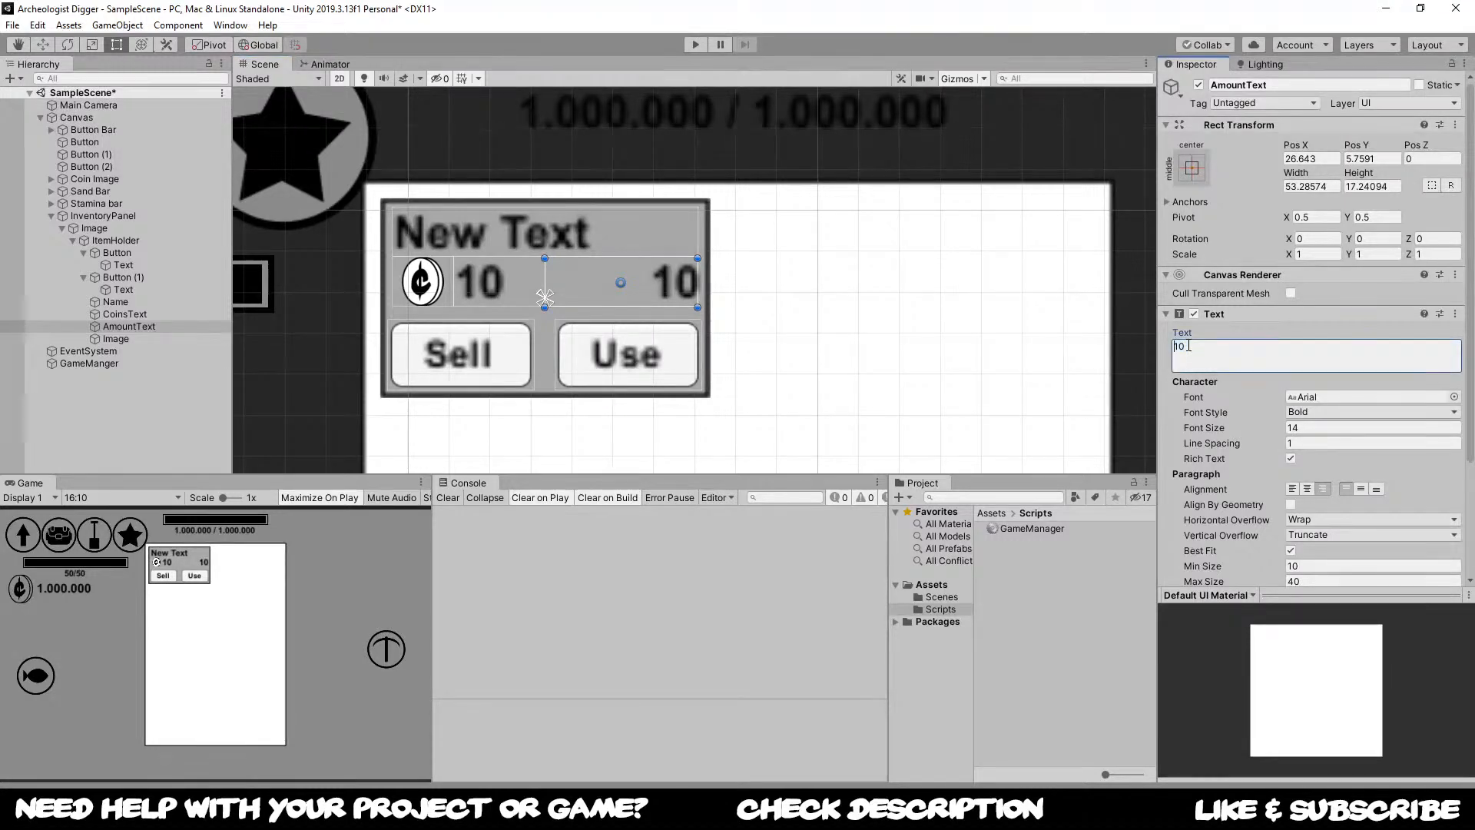
{"action": "type", "text": "x"}
{"action": "left_click", "coordinate": [688, 245]}
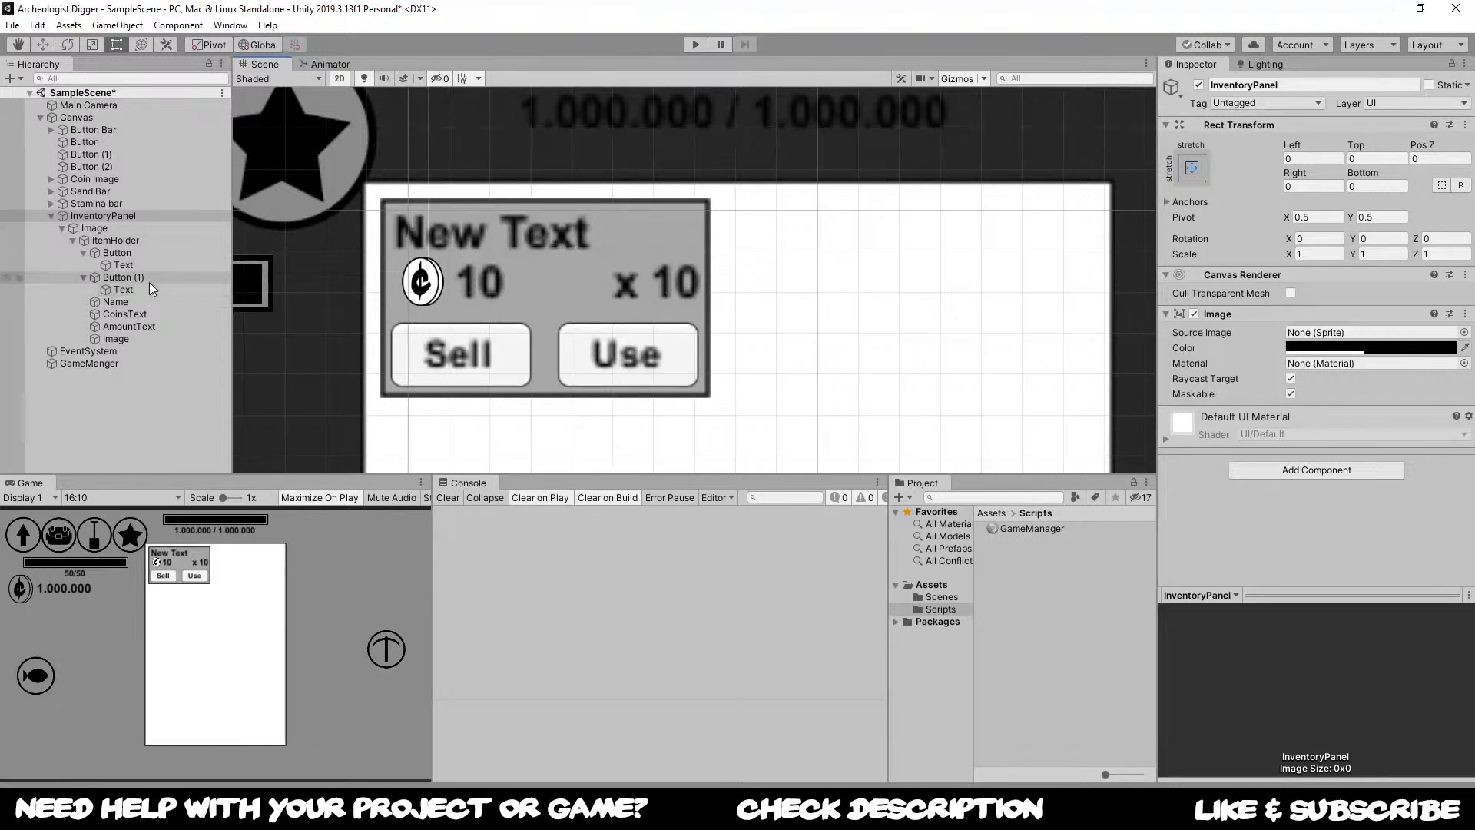
{"action": "left_click", "coordinate": [136, 238]}
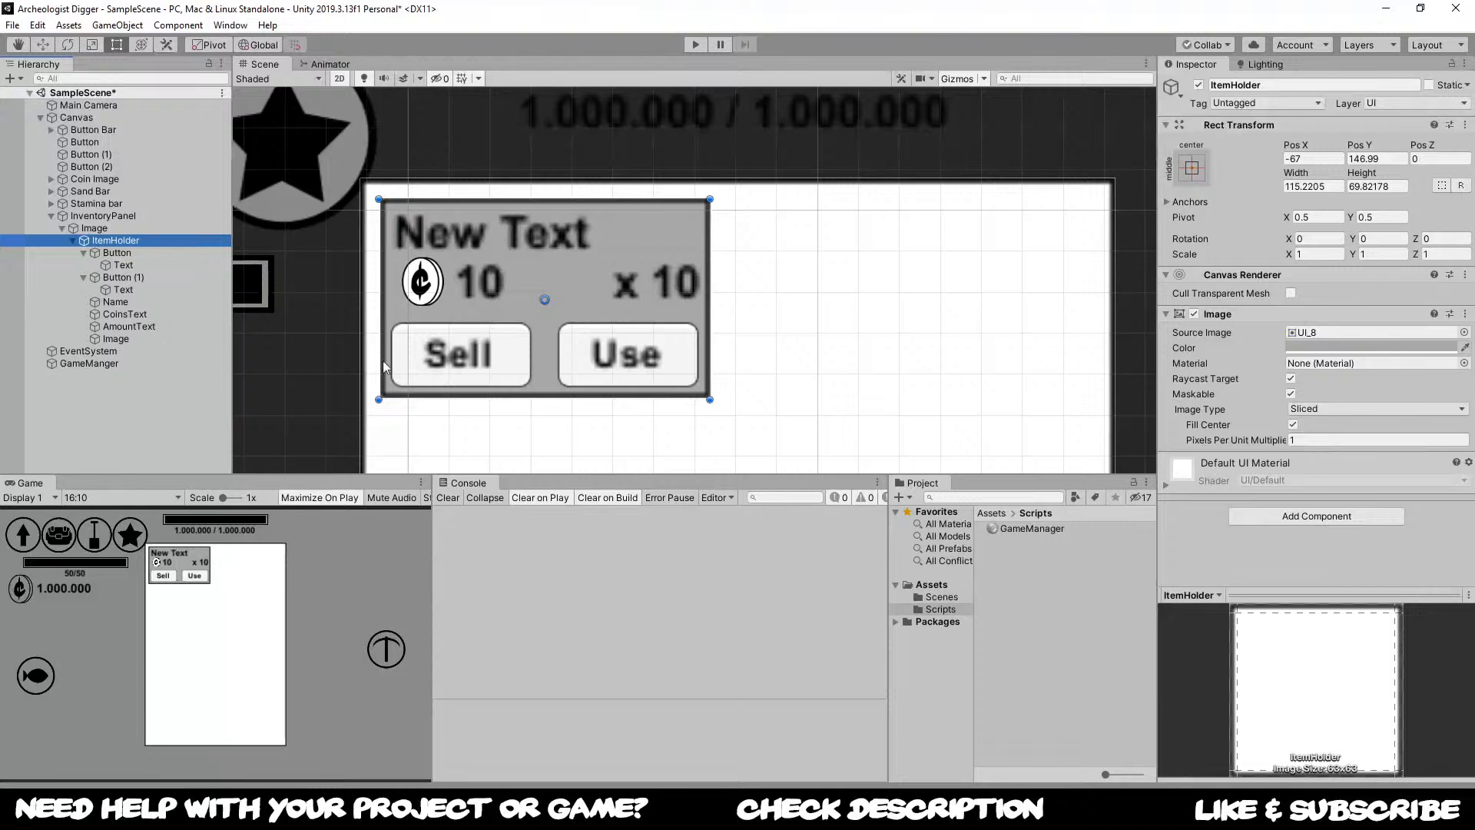
{"action": "scroll", "coordinate": [697, 229], "scroll_direction": "down", "scroll_amount": 3}
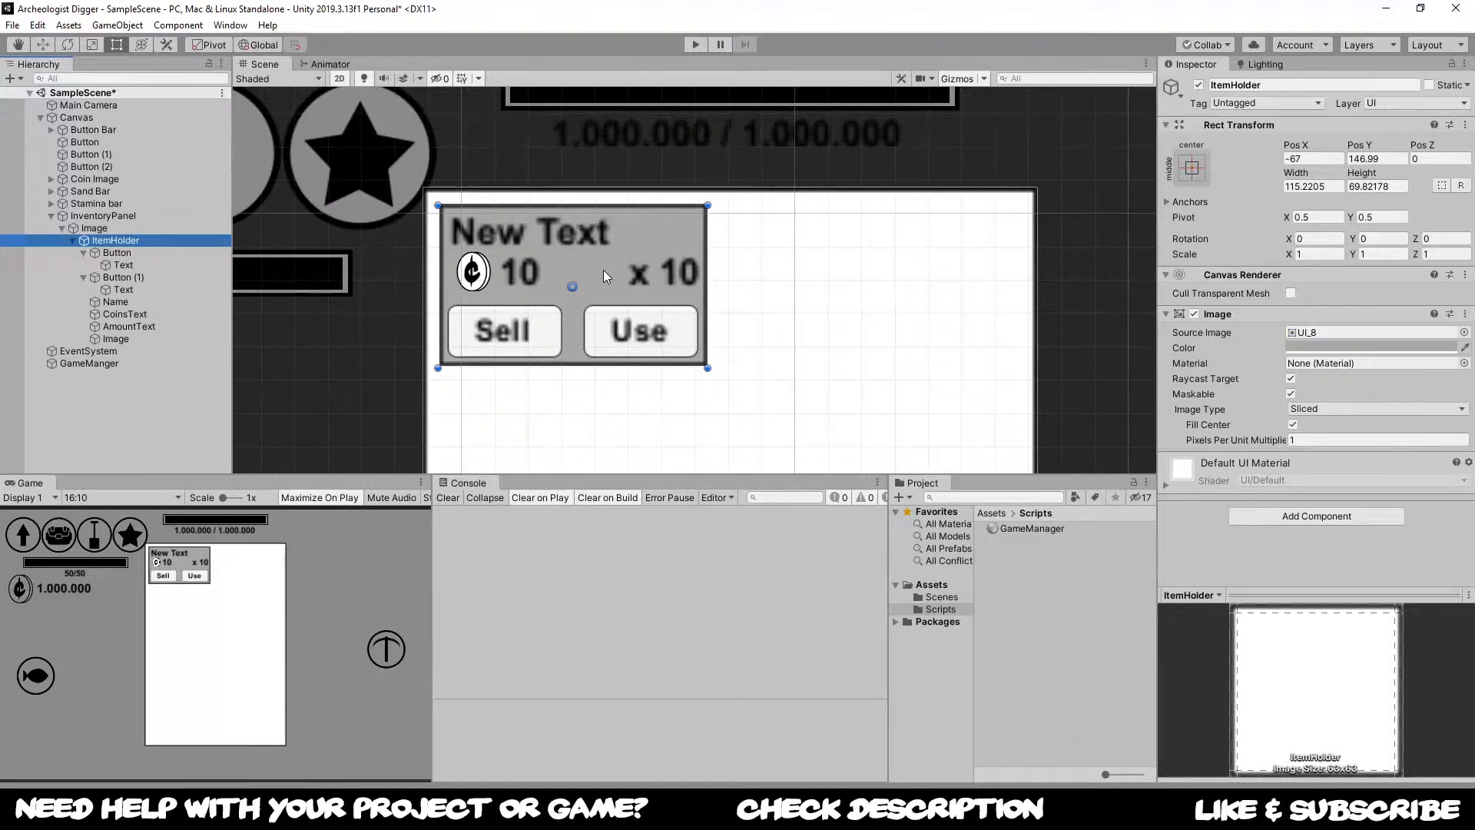
{"action": "left_click", "coordinate": [665, 276]}
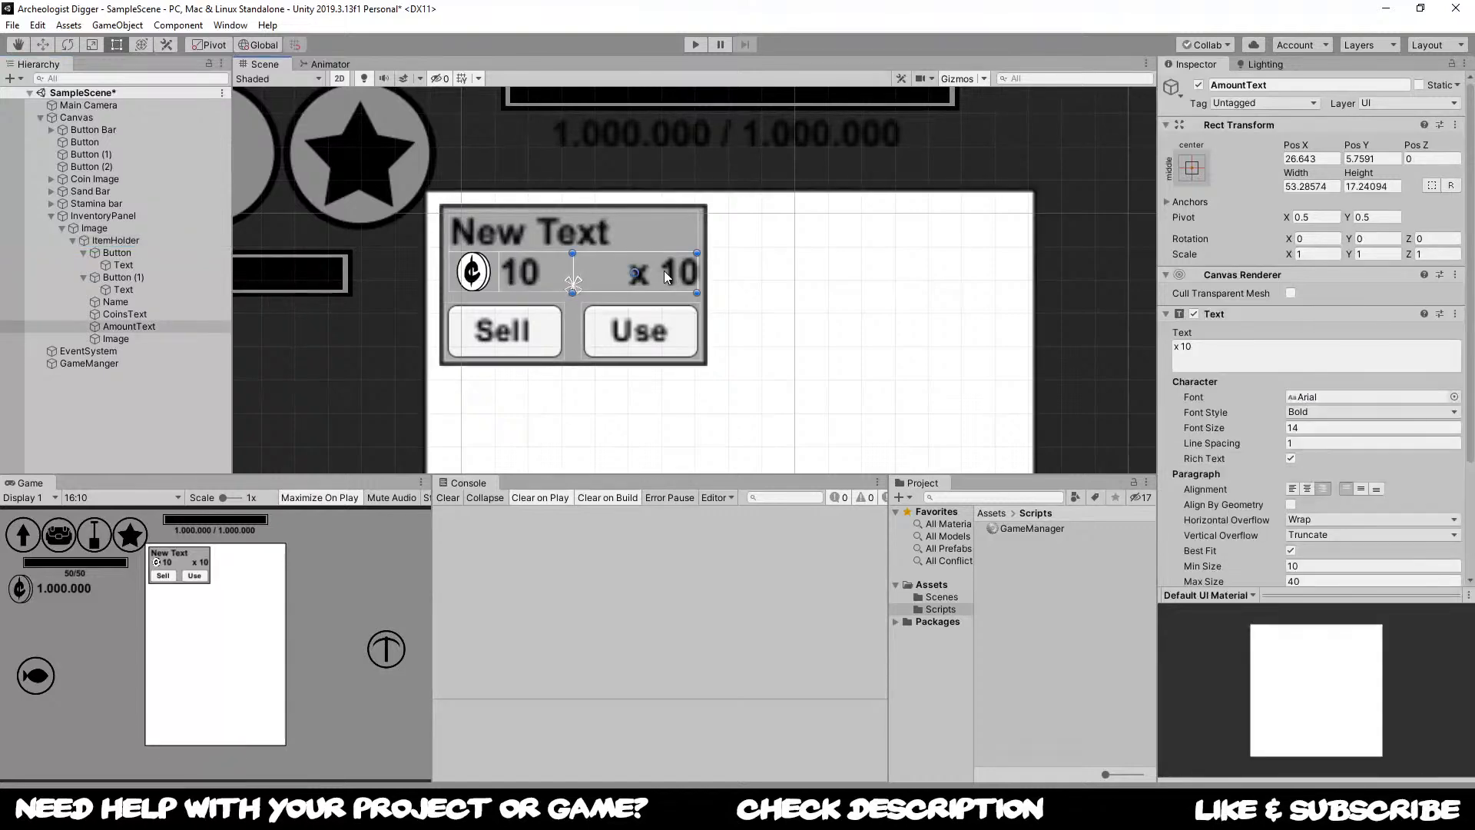
Step: Create a C# script named ItemHolder in the Scripts folder
{"action": "left_click", "coordinate": [155, 242]}
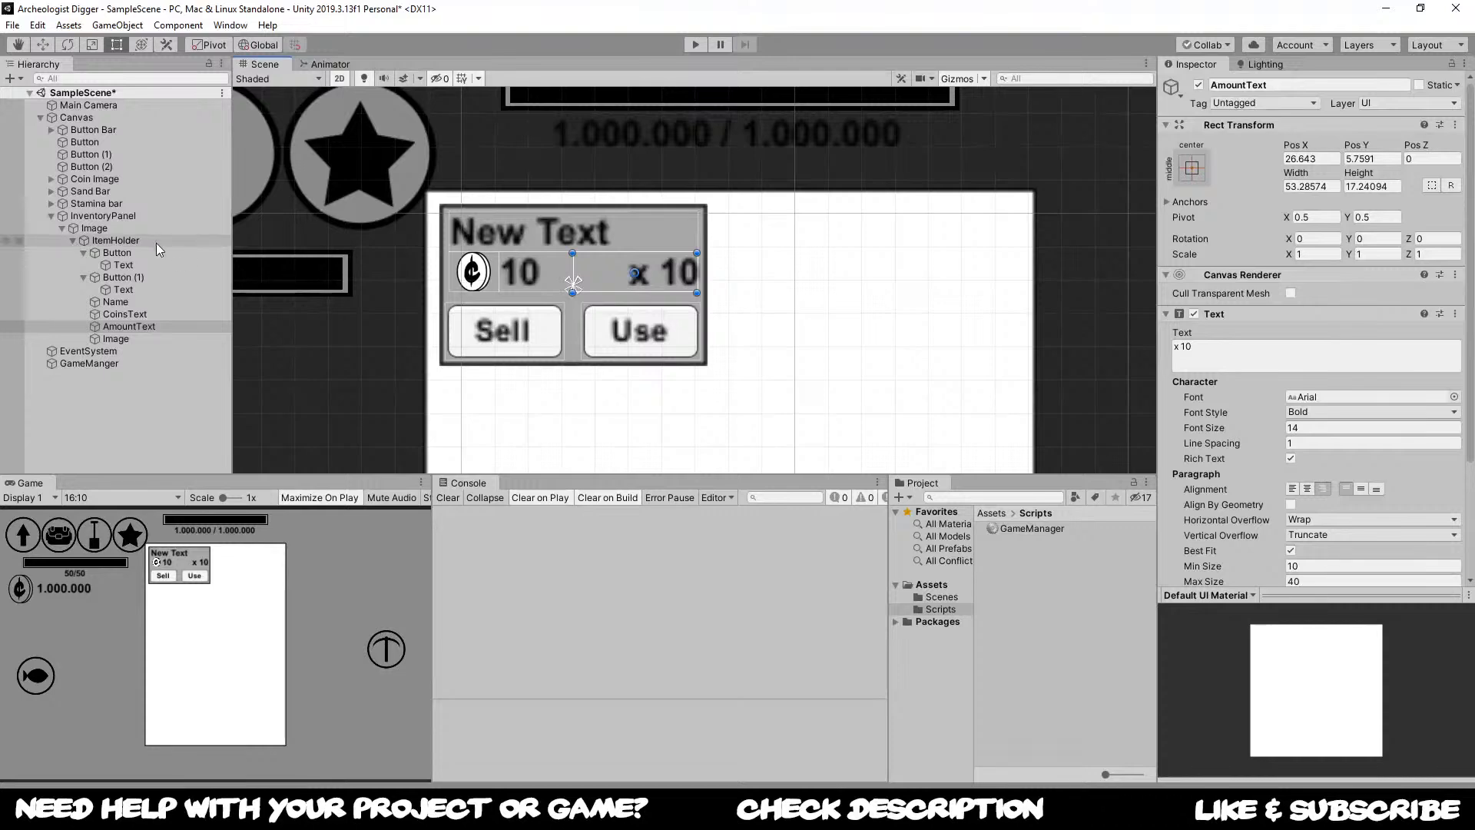
{"action": "right_click", "coordinate": [1019, 566]}
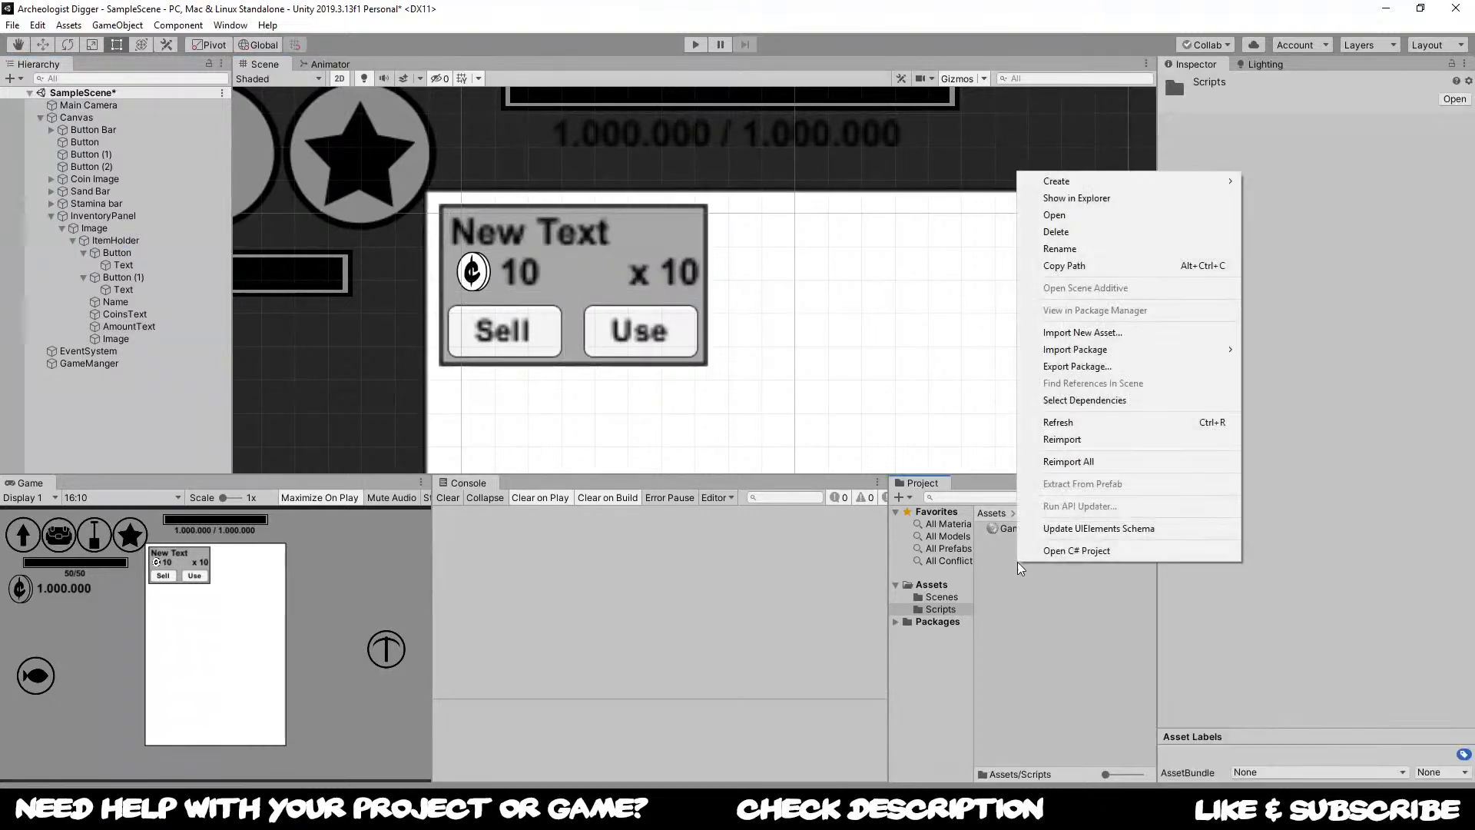
{"action": "mouse_move", "coordinate": [1115, 181]}
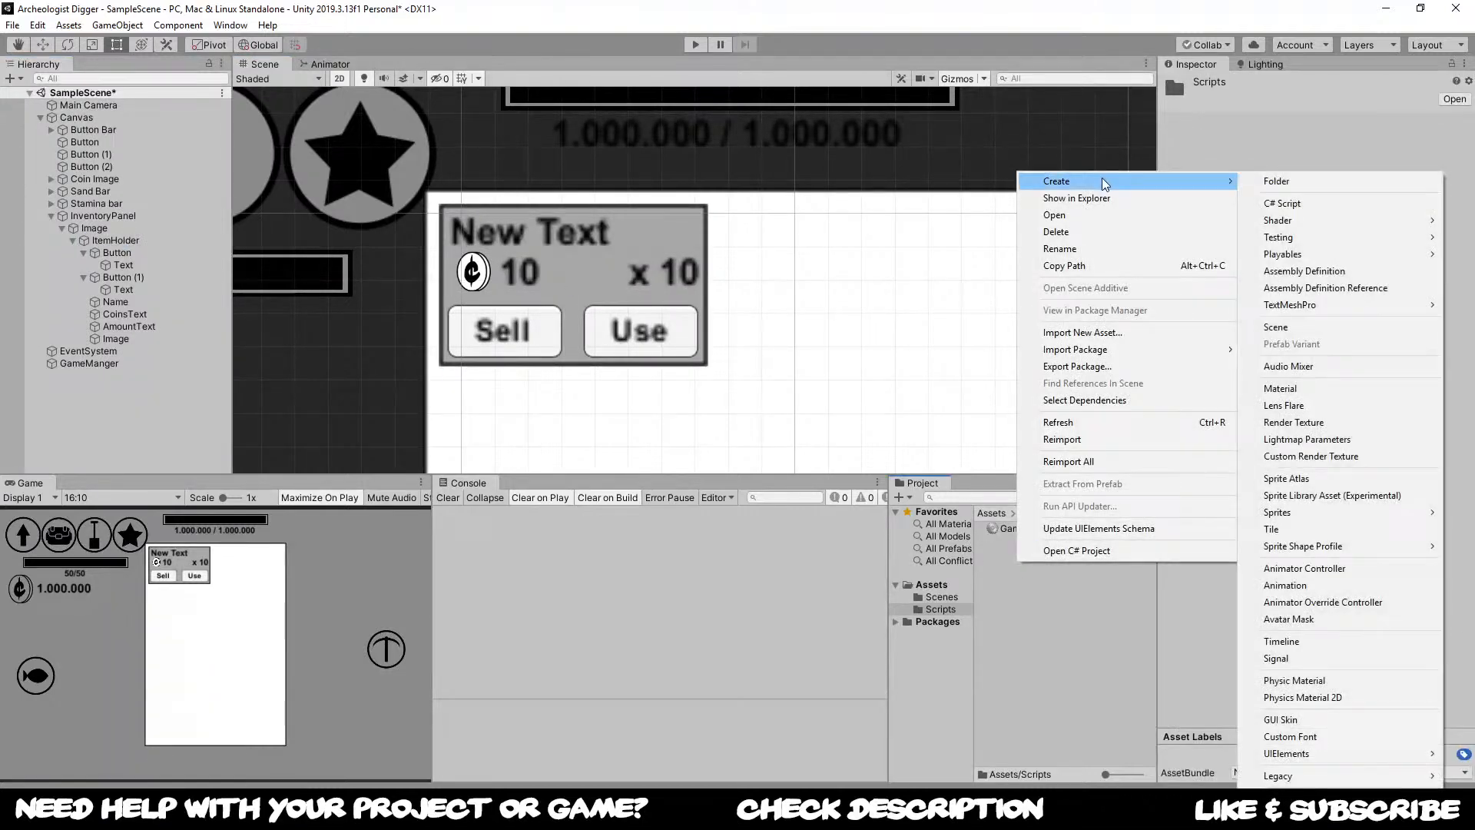
{"action": "left_click", "coordinate": [1304, 206]}
{"action": "type", "text": "ItemHolder"}
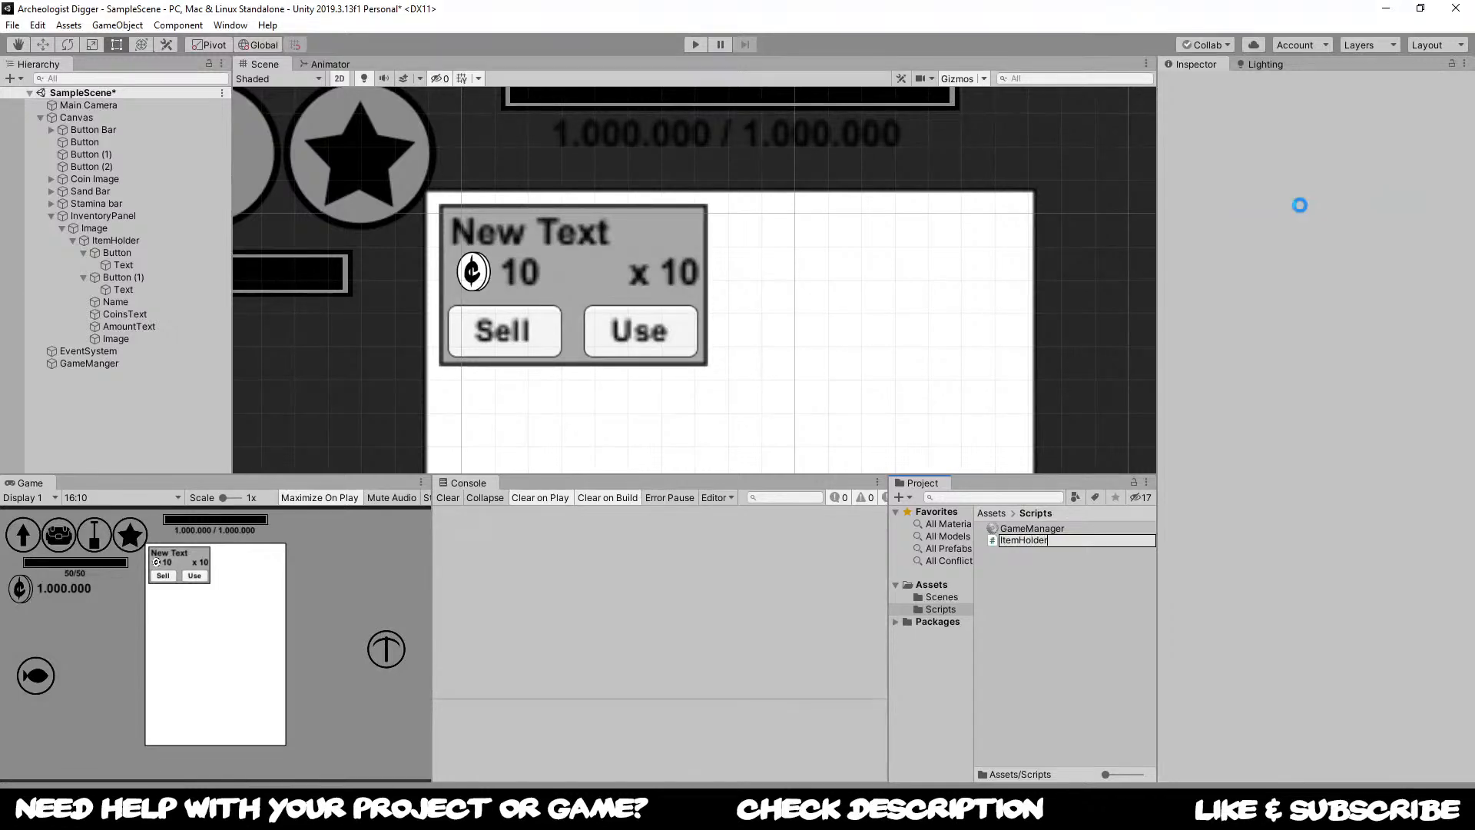
{"action": "key", "text": "Return"}
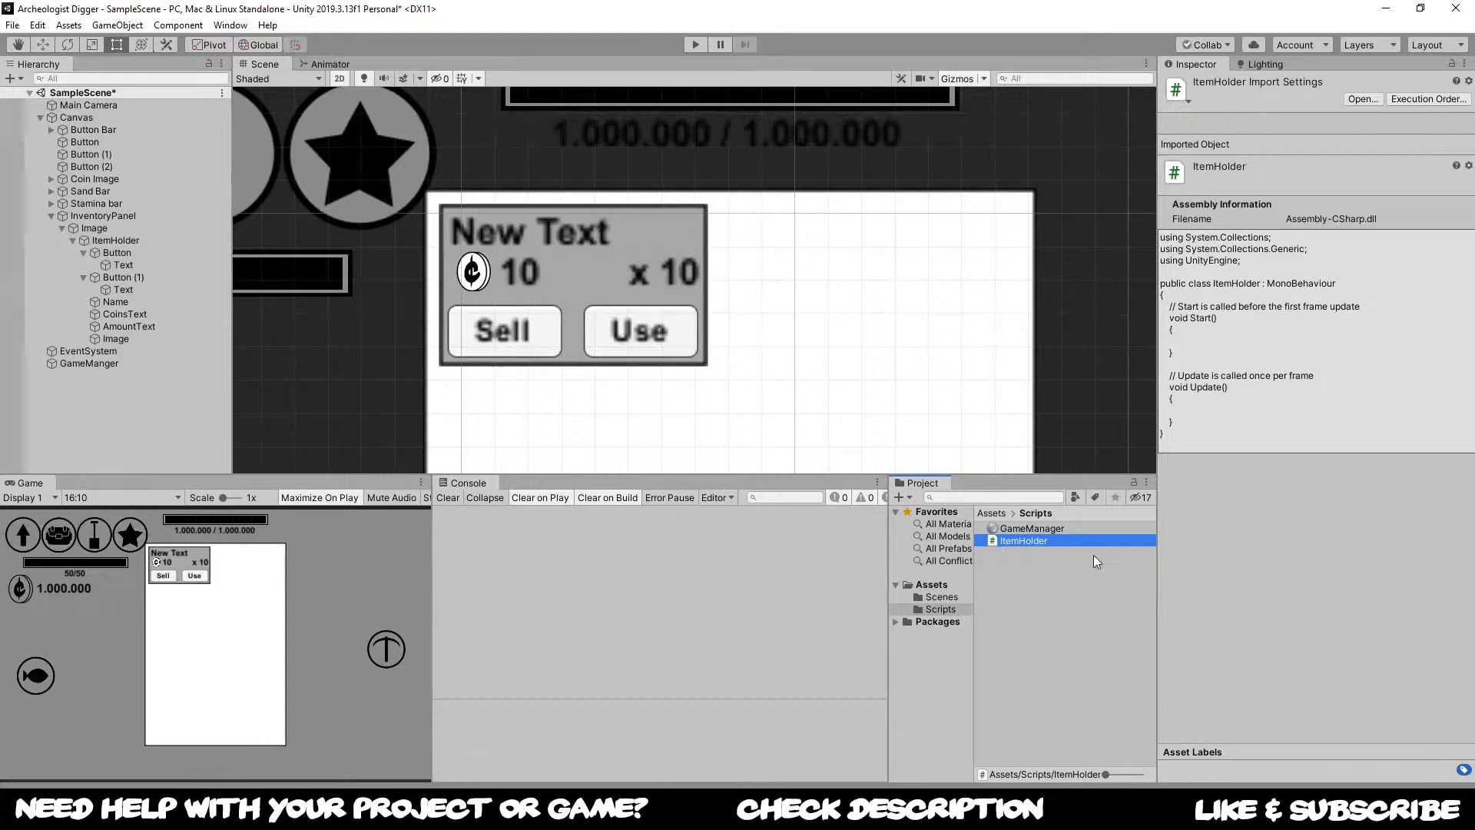
Step: Attach the ItemHolder script to the ItemHolder object as a component and save the scene
{"action": "left_click", "coordinate": [1045, 563]}
{"action": "left_click", "coordinate": [1026, 540]}
{"action": "left_click", "coordinate": [1044, 566]}
{"action": "left_click", "coordinate": [1031, 540]}
{"action": "left_click_drag", "start_coordinate": [1024, 540], "coordinate": [120, 242]}
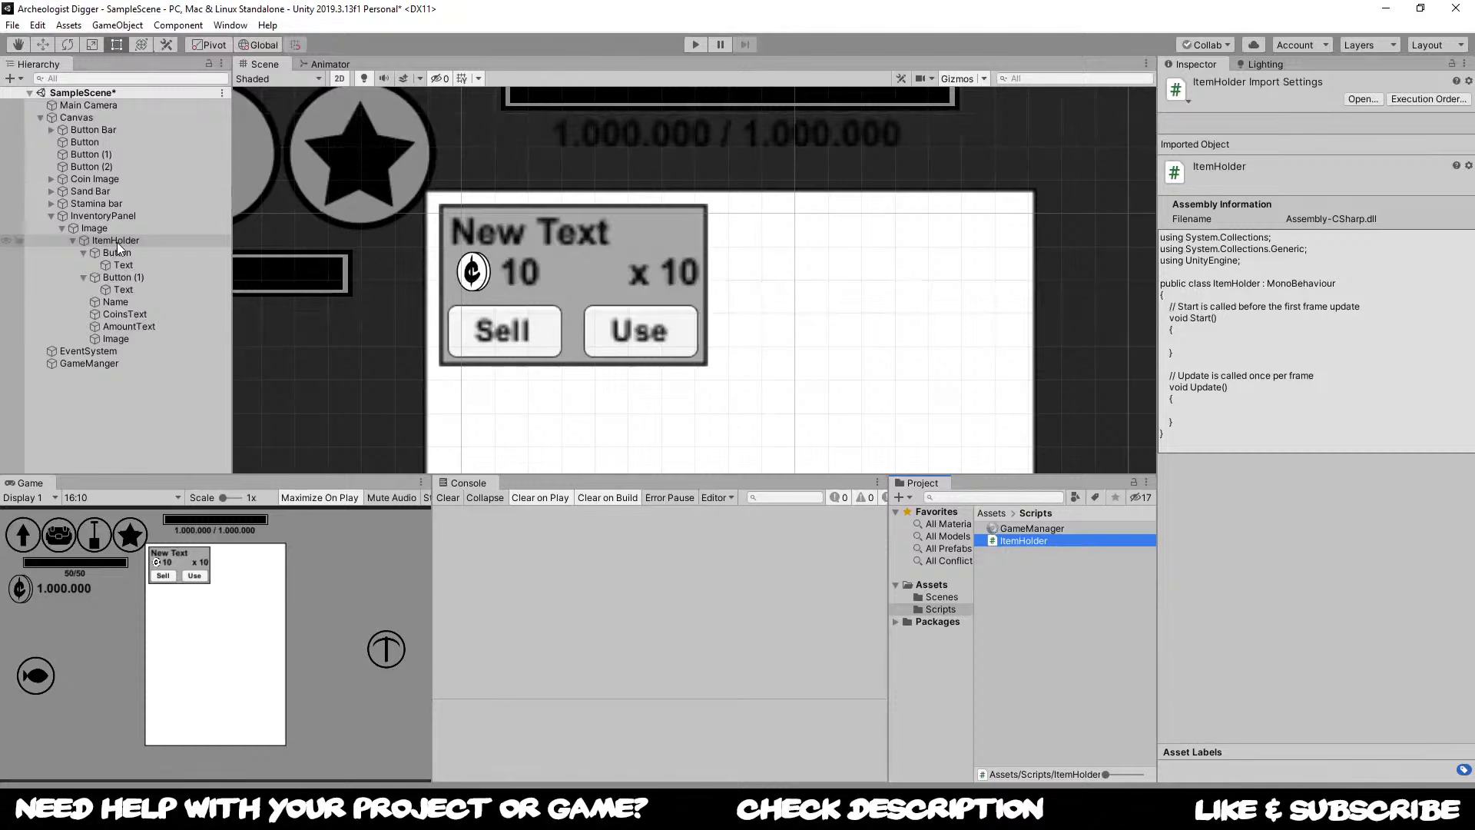
{"action": "left_click", "coordinate": [123, 242]}
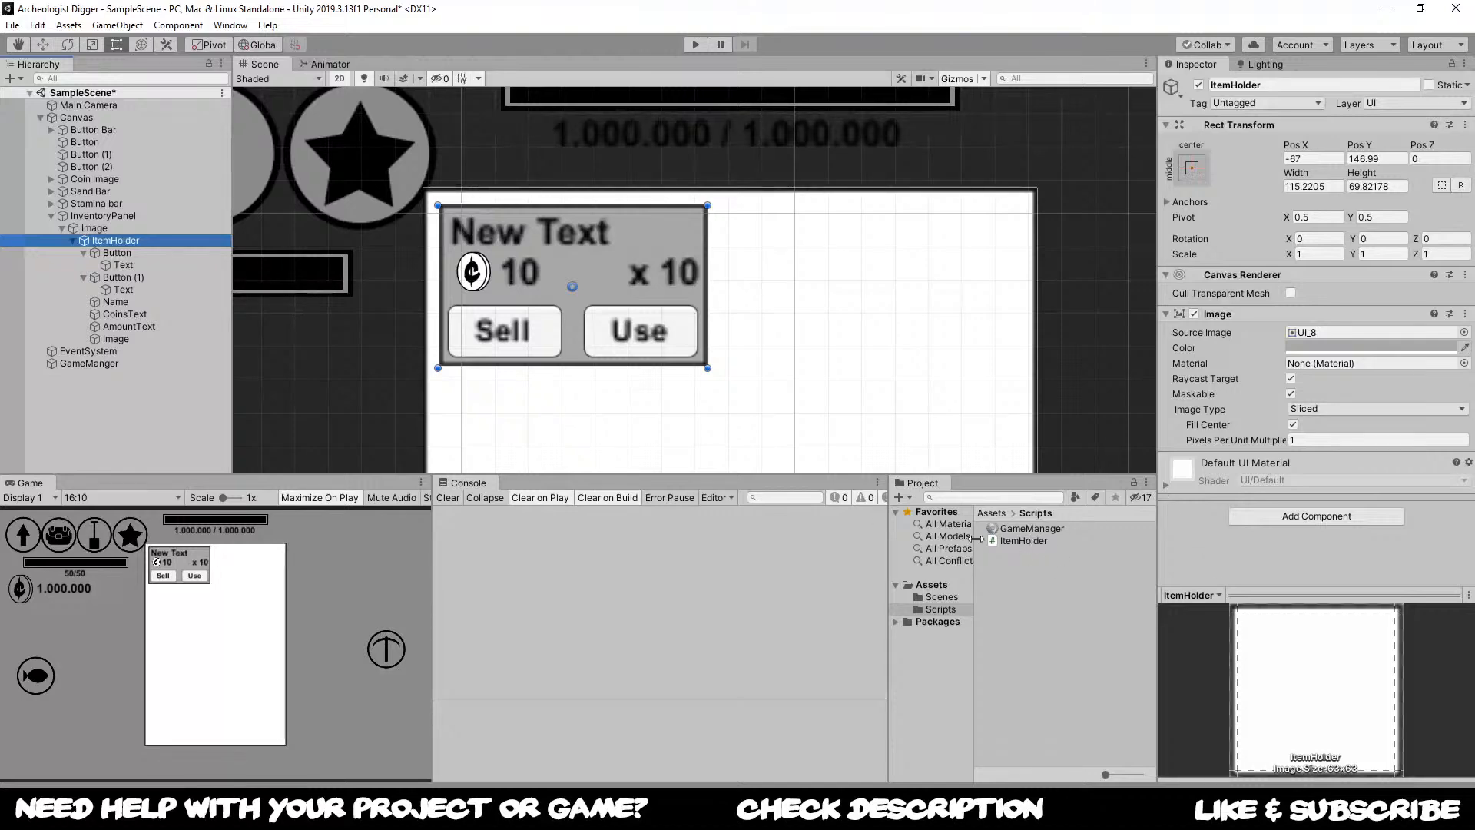
{"action": "left_click_drag", "start_coordinate": [1026, 540], "coordinate": [1223, 553]}
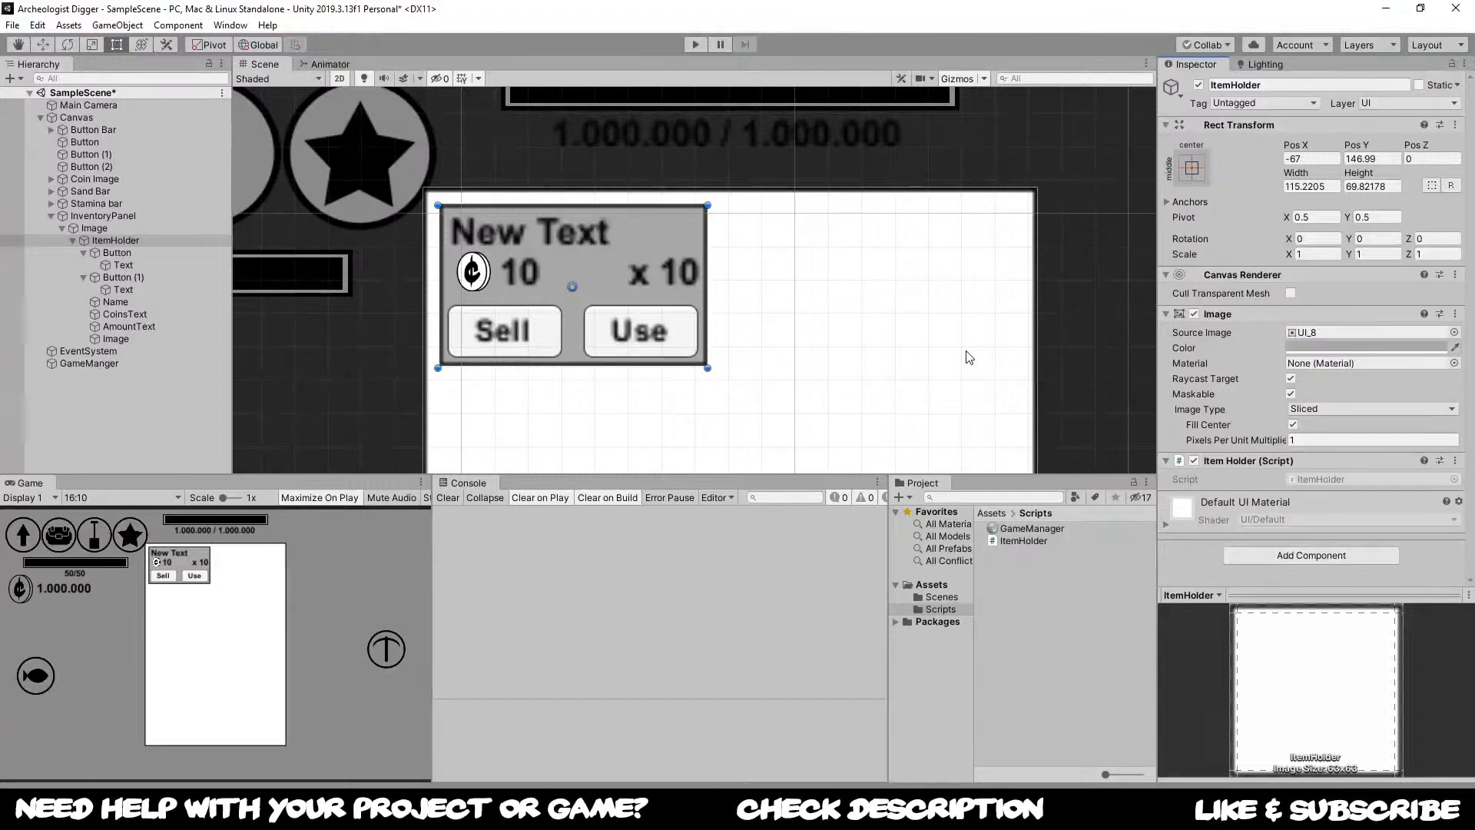
{"action": "key", "text": "ctrl+s"}
Step: Open the ItemHolder script in MonoDevelop and delete its default Start and Update methods with their comments
{"action": "left_click", "coordinate": [1021, 539]}
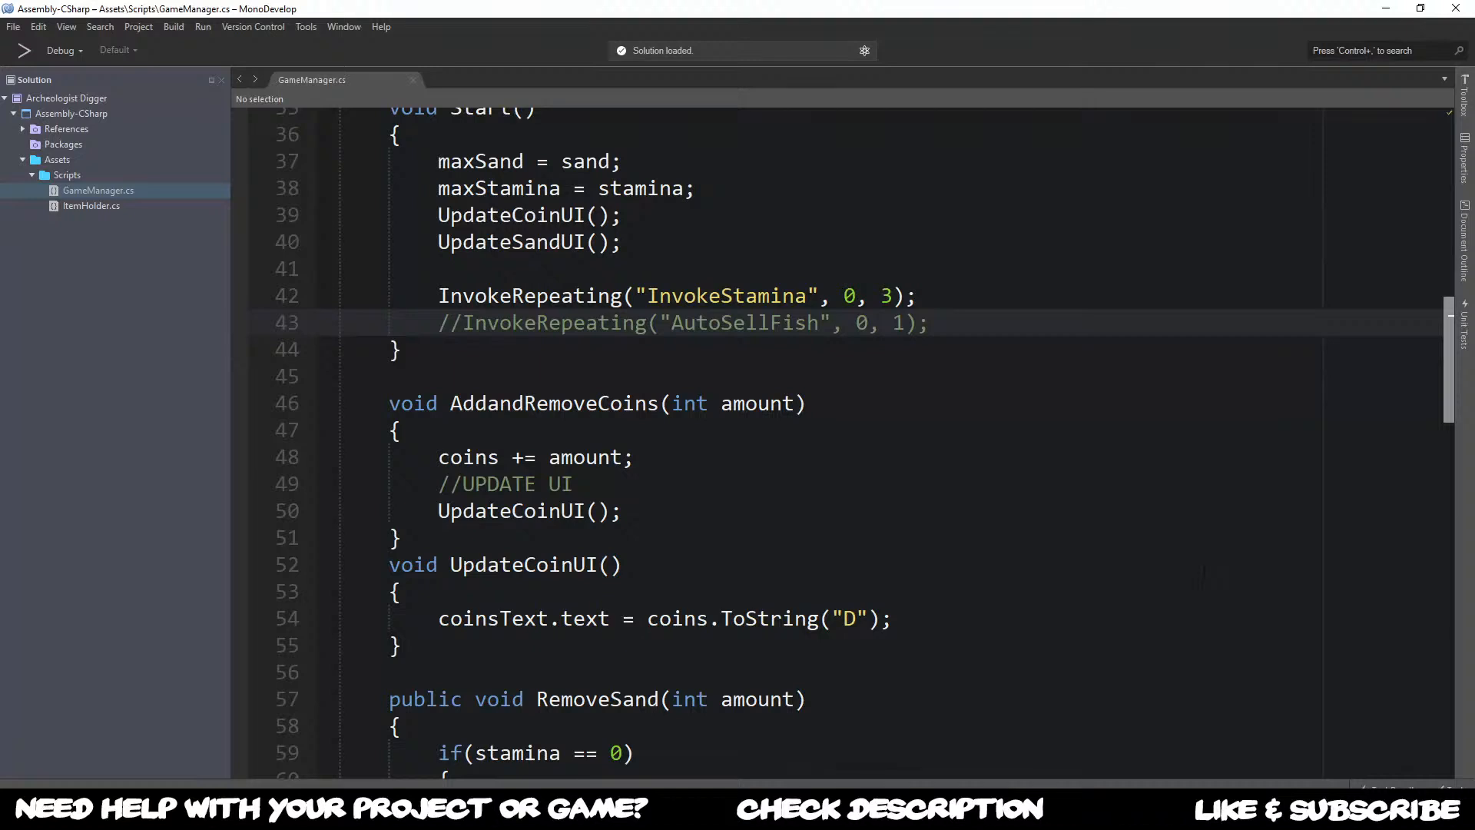
{"action": "left_click", "coordinate": [1217, 529]}
{"action": "left_click", "coordinate": [1181, 615]}
{"action": "left_click", "coordinate": [90, 206]}
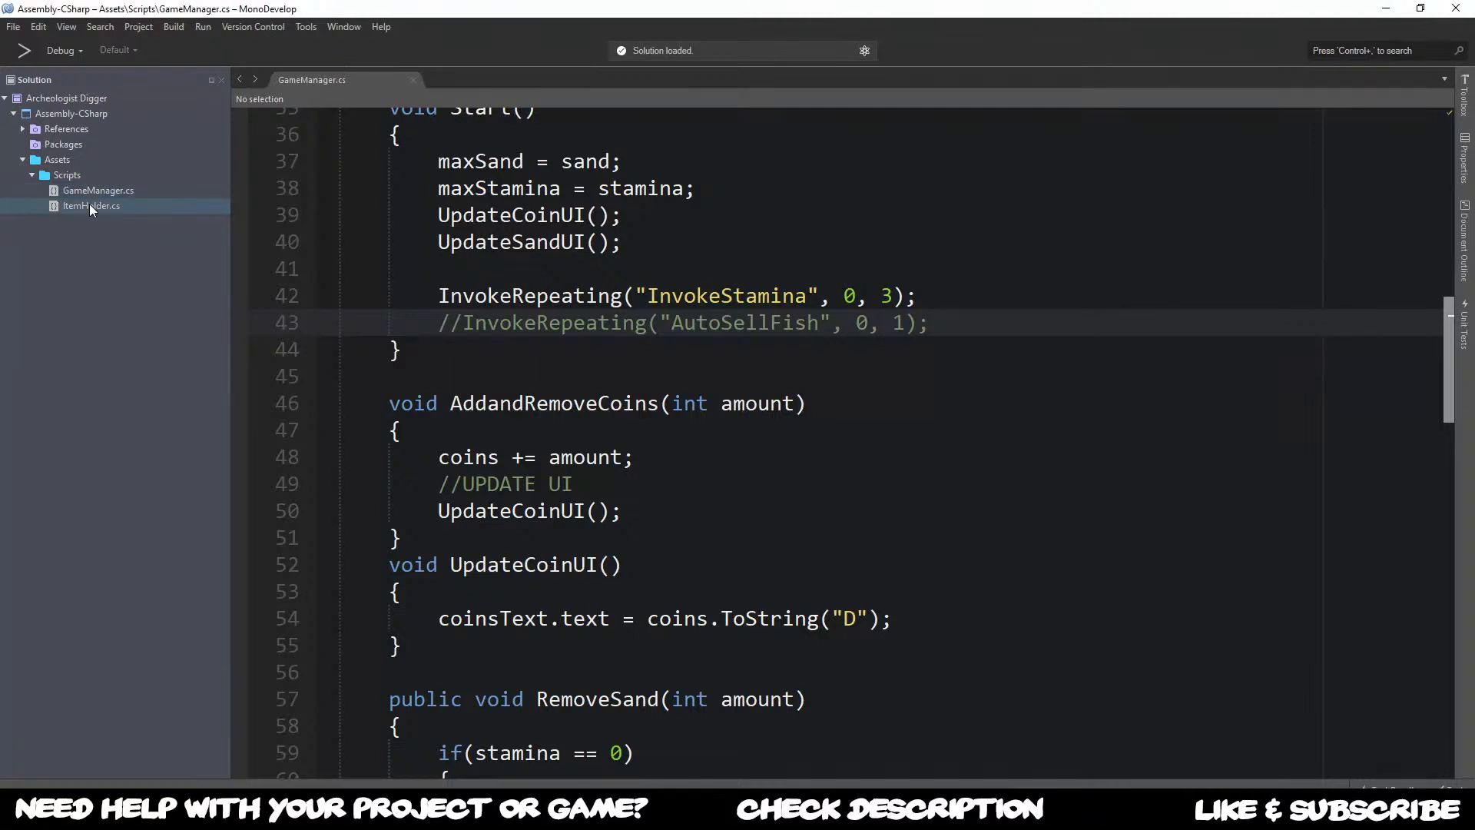
{"action": "double_click", "coordinate": [88, 208]}
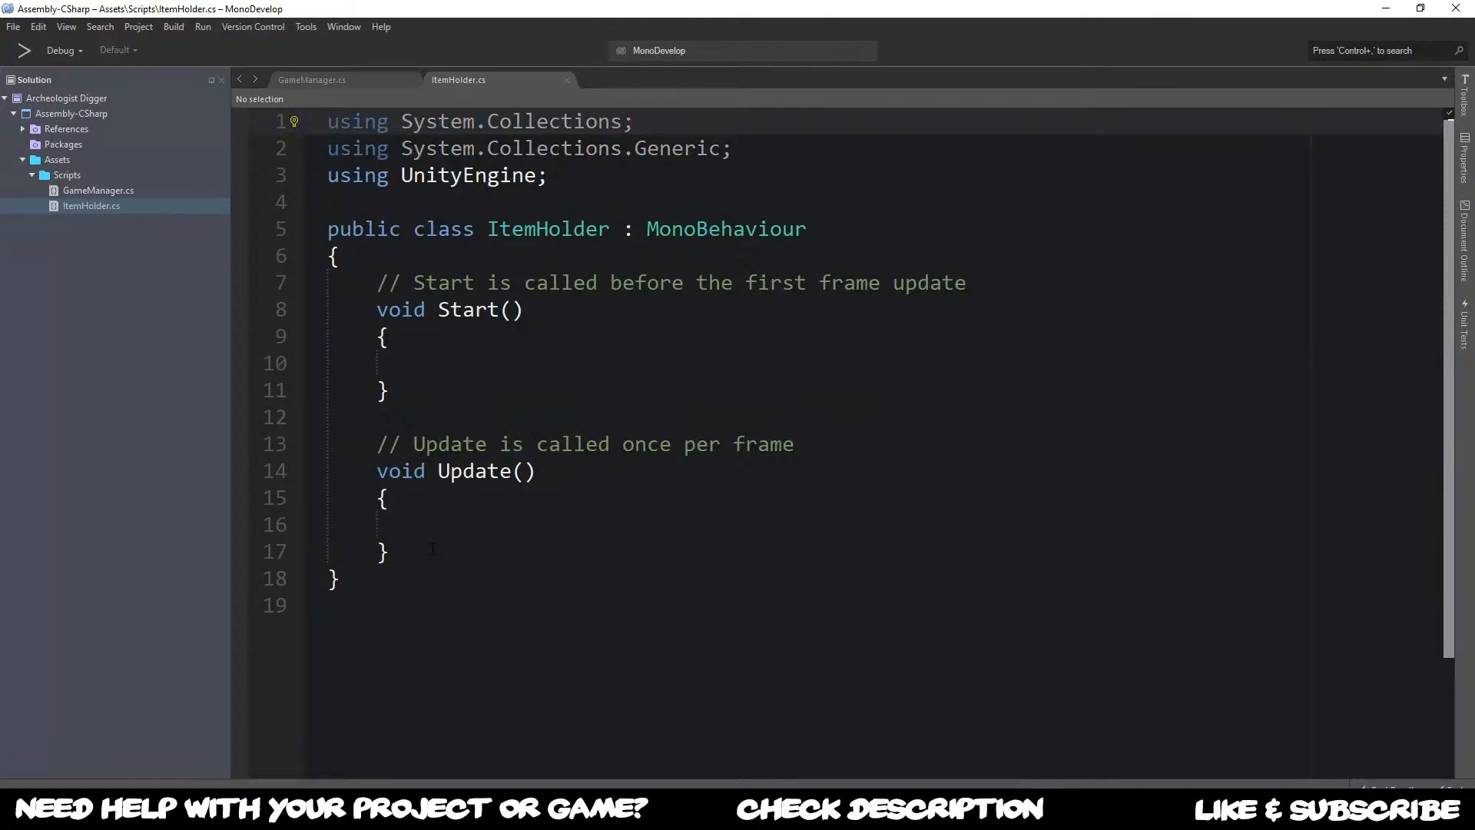
{"action": "left_click_drag", "start_coordinate": [433, 548], "coordinate": [382, 285]}
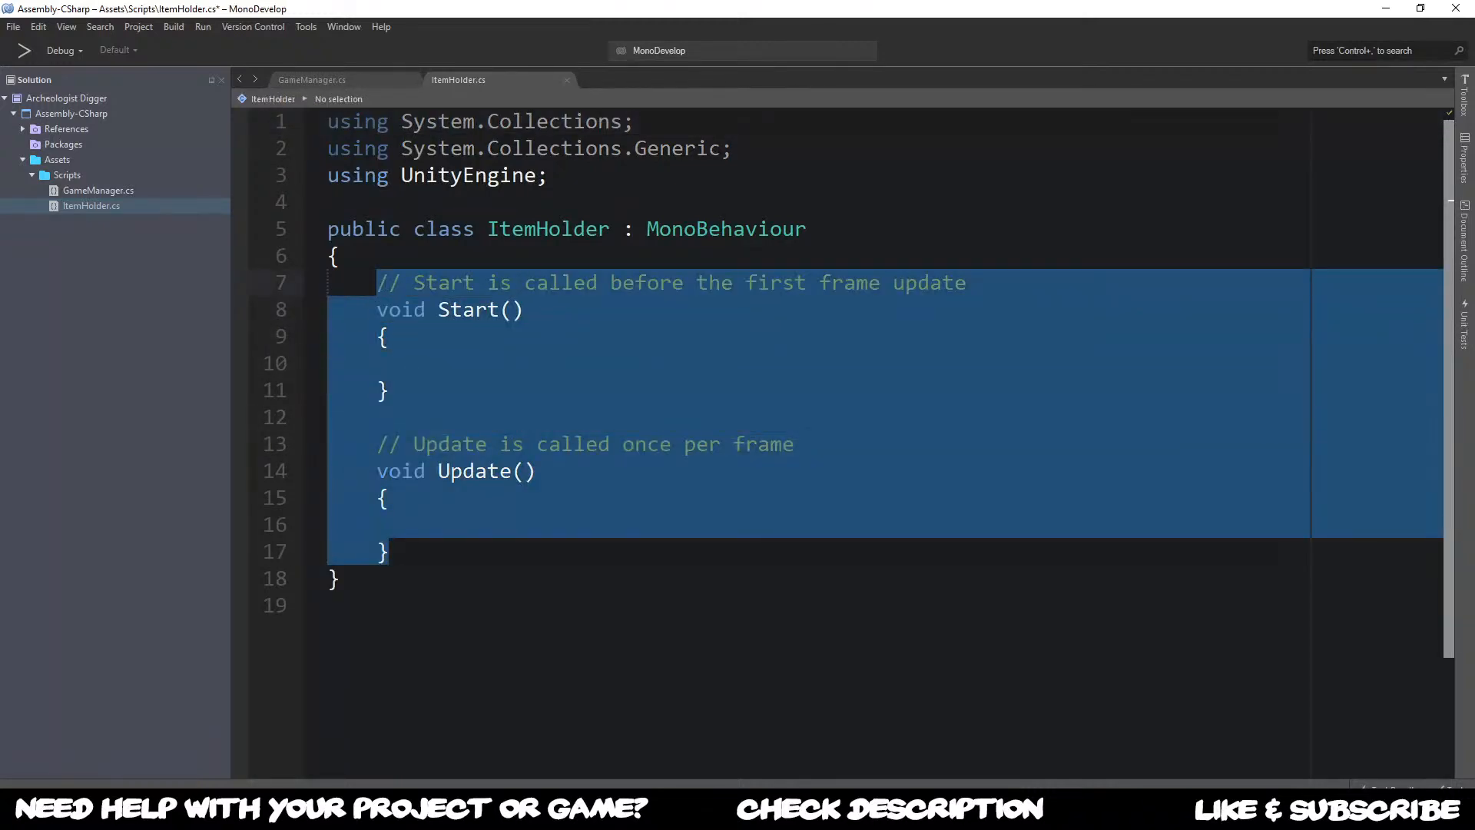
{"action": "key", "text": "BackSpace"}
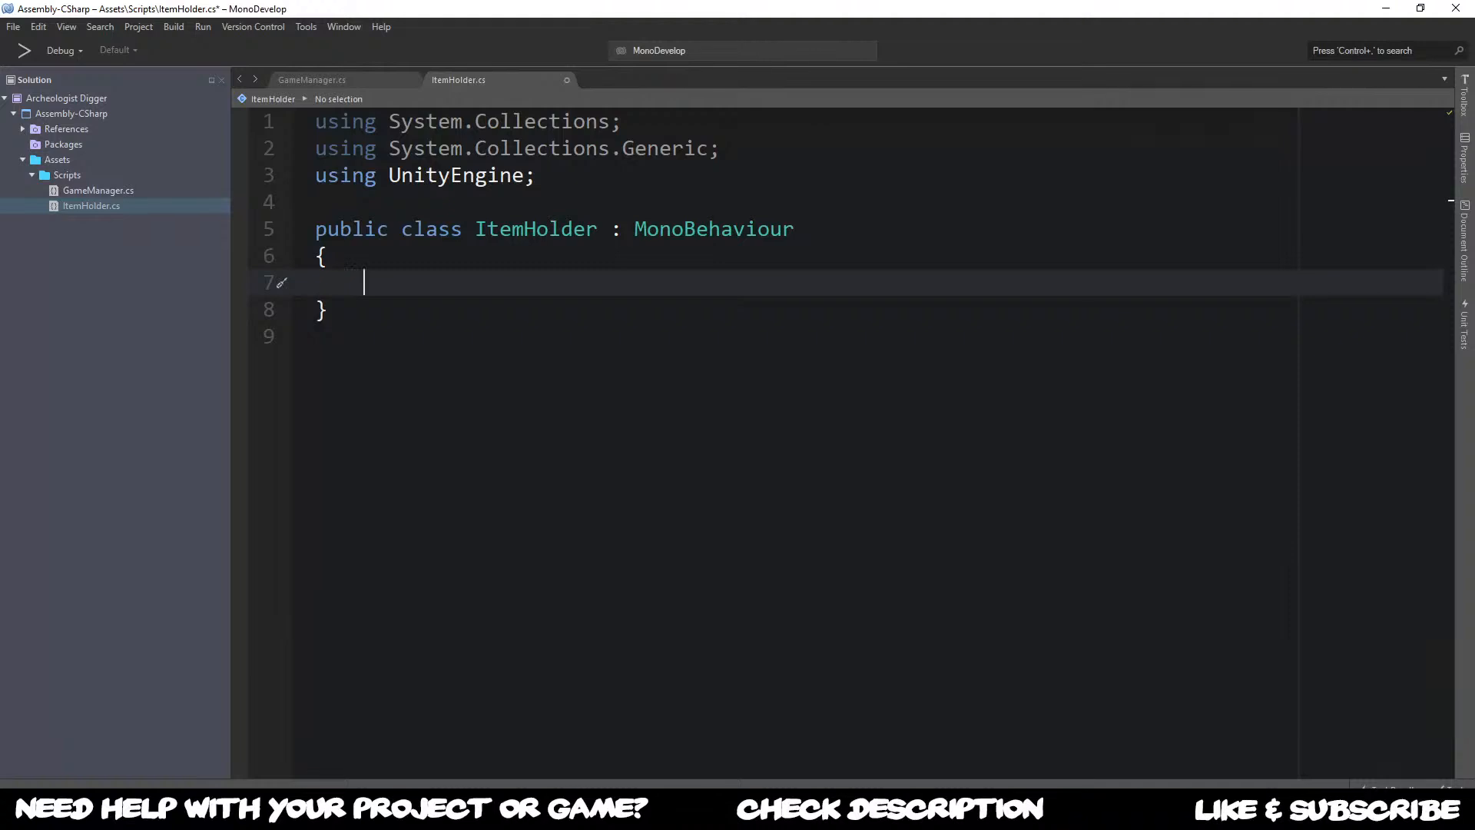